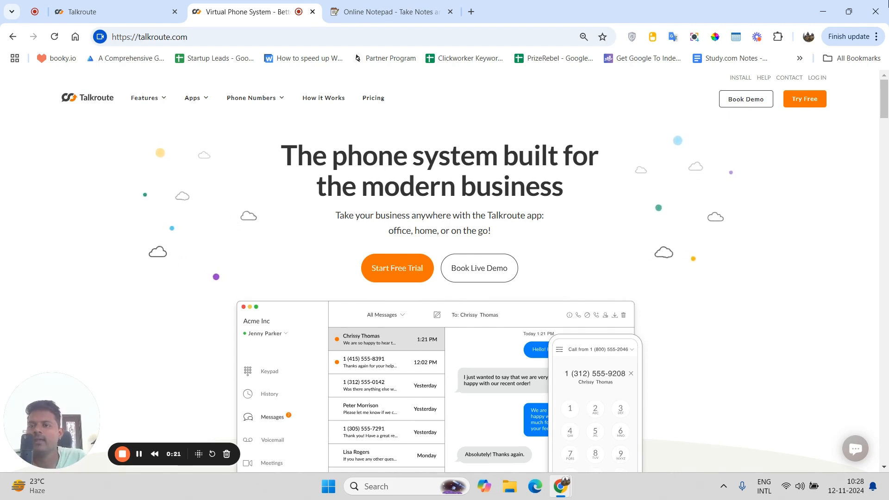
Step: Show the list of apps Talkroute offers on its website's home page
click(242, 38)
click(187, 131)
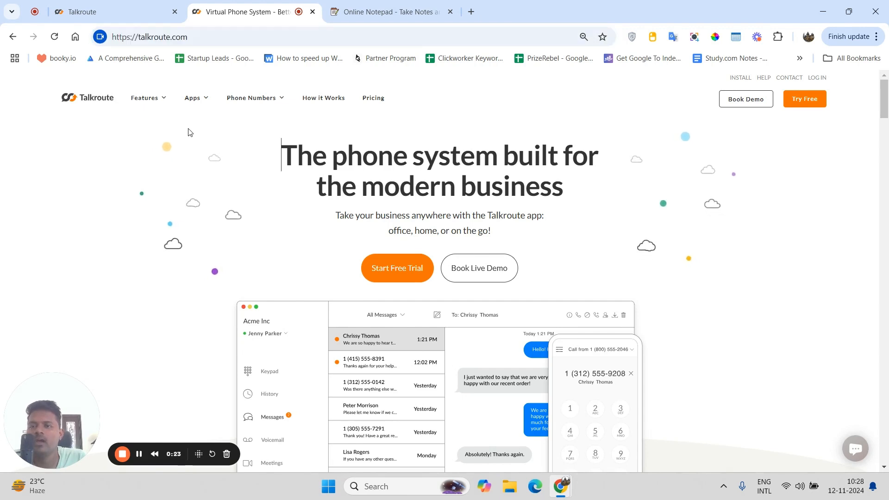
mouse_move(195, 97)
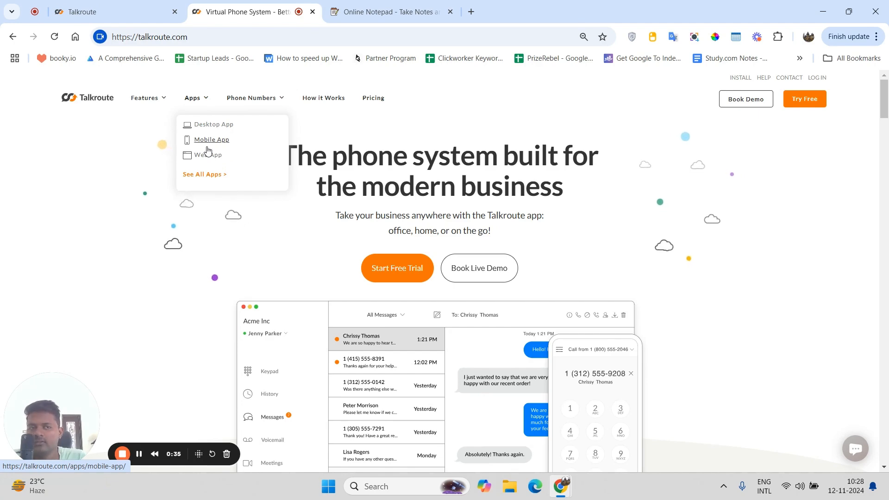
Step: Launch the Talkroute desktop app from the Windows desktop, minimize it and switch back to the Talkroute website in Chrome
click(828, 4)
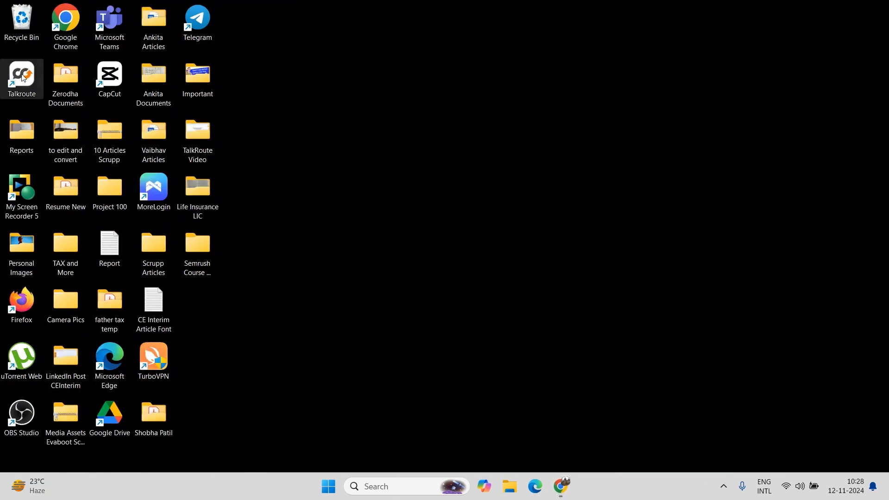
double_click(22, 77)
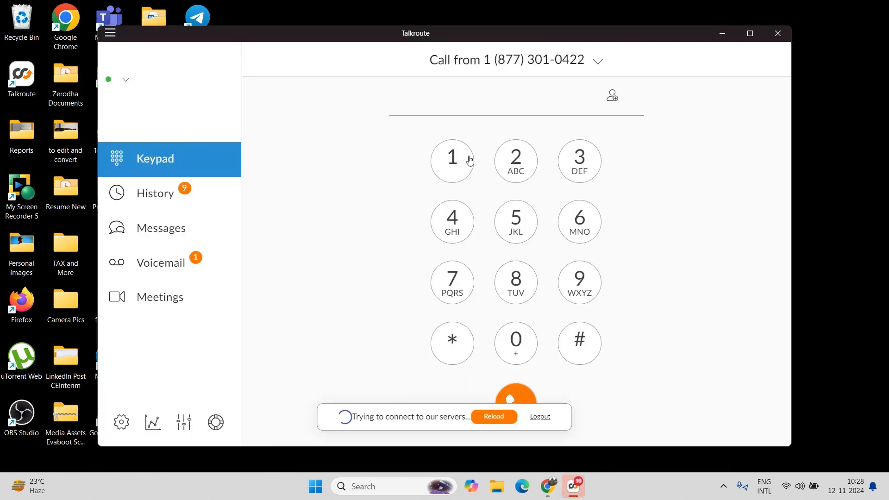
click(726, 29)
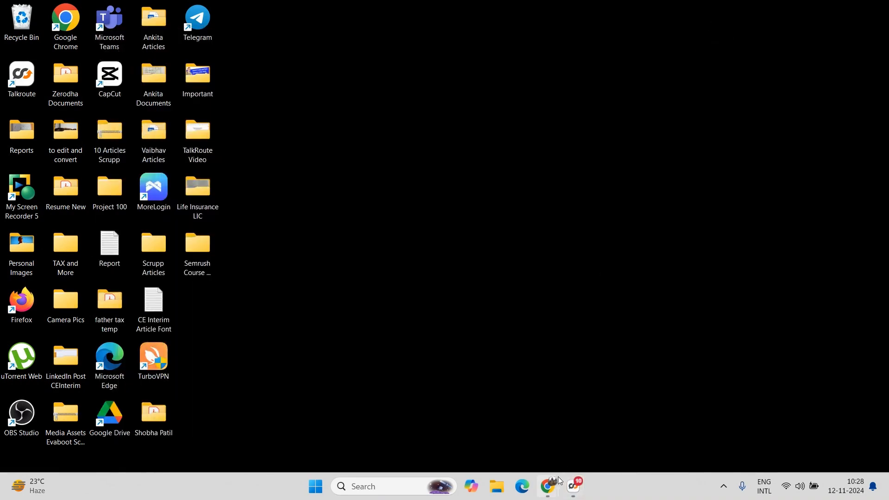
mouse_move(561, 478)
click(482, 426)
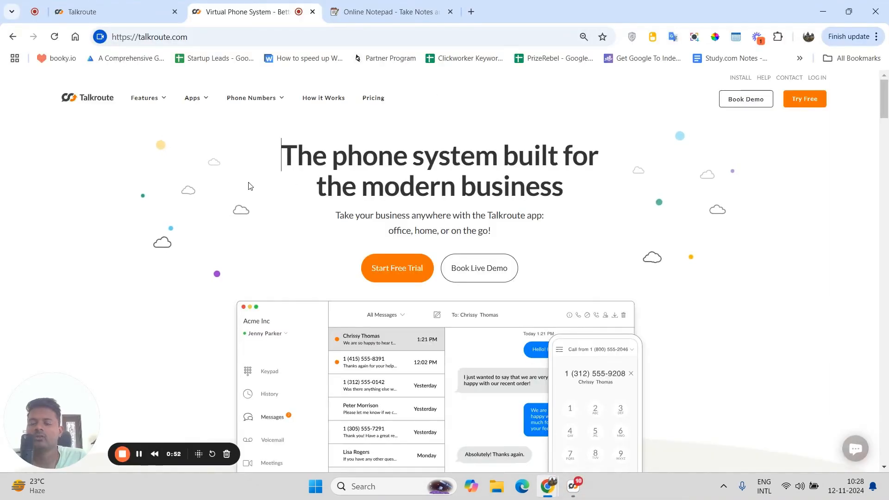
Step: Open the Talkroute pricing page and compare the Basic, Plus, Pro and Enterprise plans
mouse_move(153, 98)
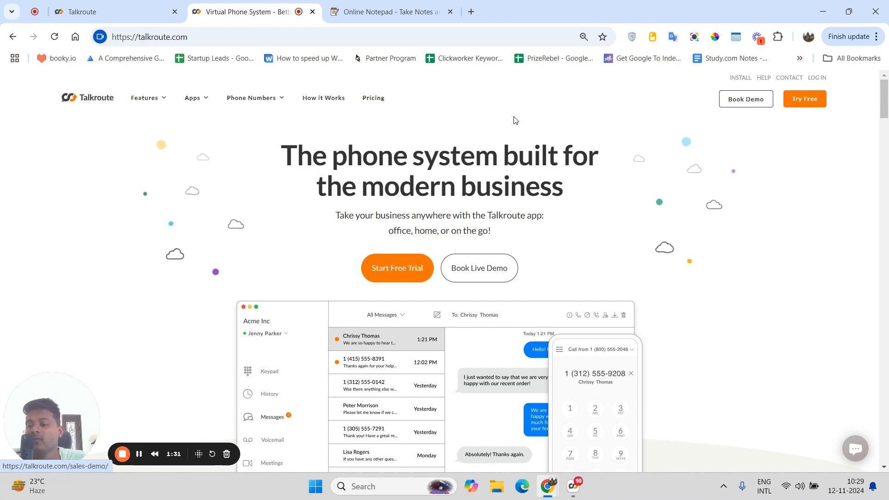
mouse_move(278, 99)
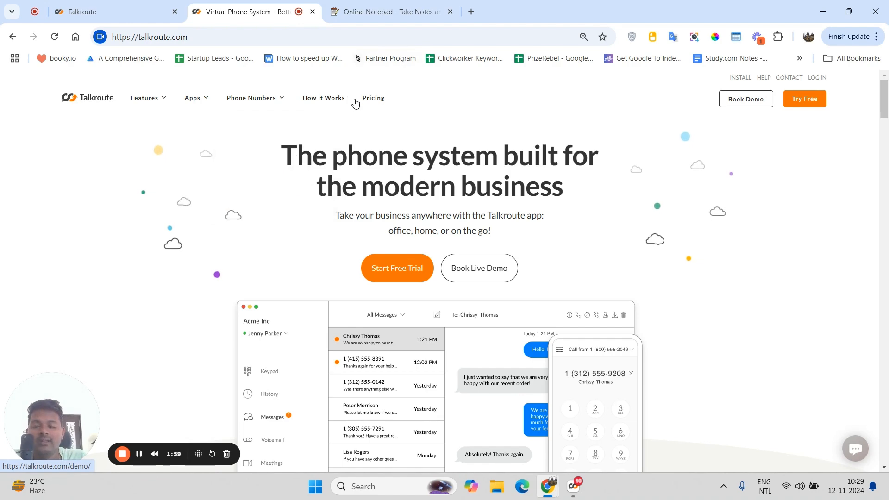
click(371, 99)
right_click(370, 102)
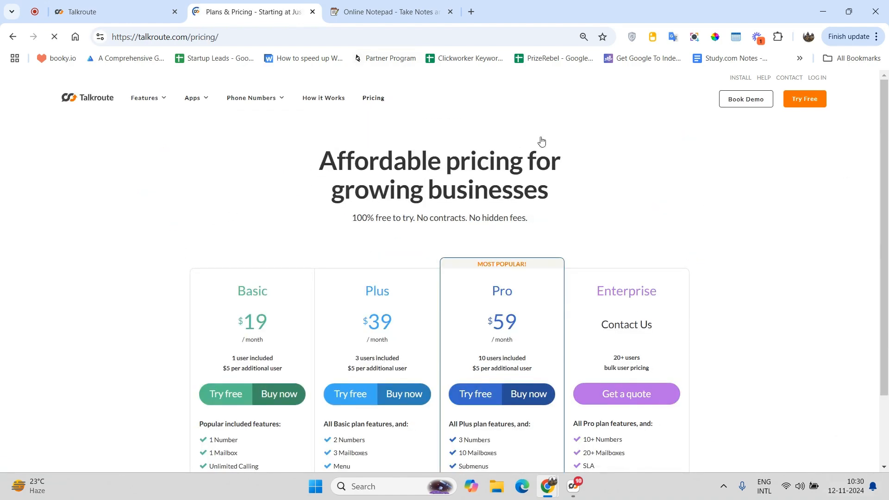
scroll(405, 290, down, 2)
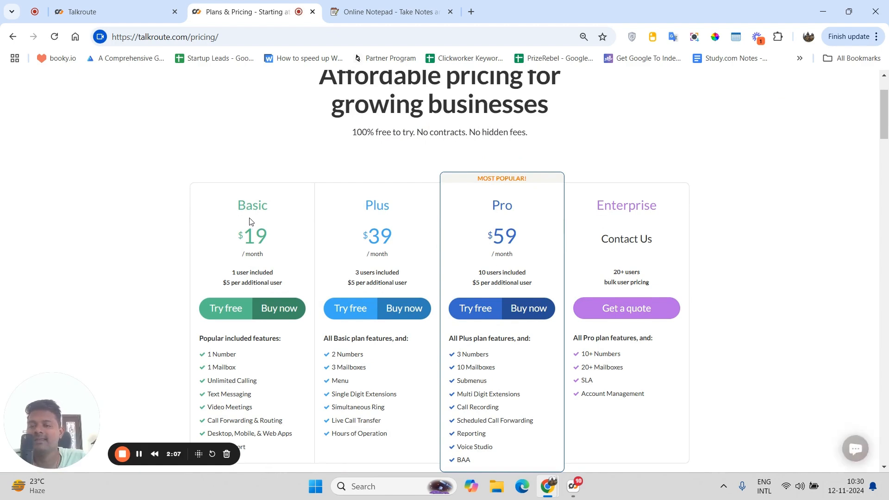
scroll(324, 189, down, 1)
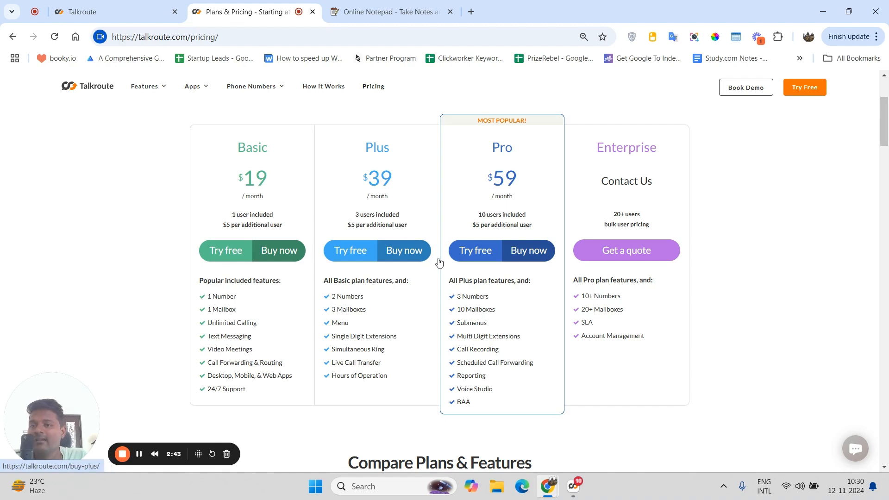
scroll(556, 264, up, 3)
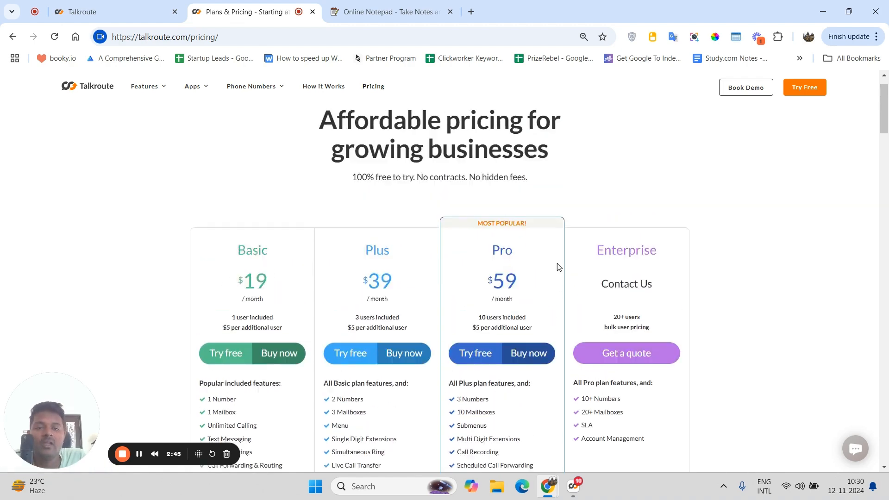
scroll(550, 266, down, 1)
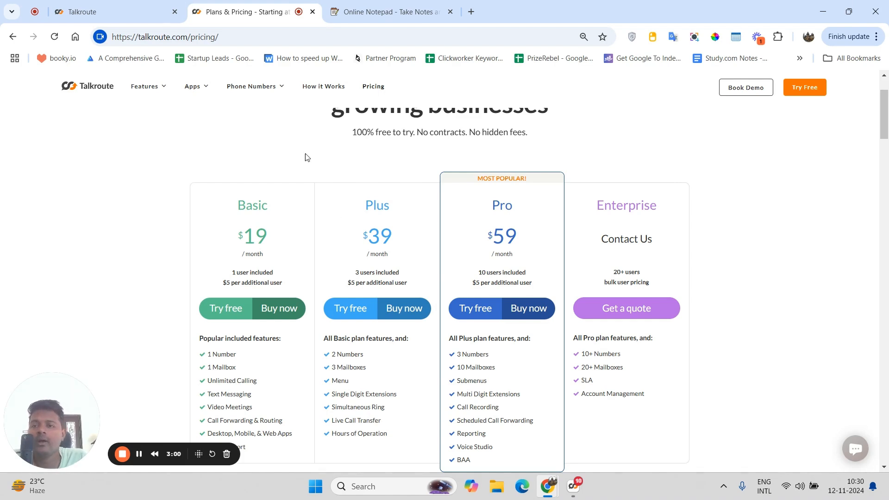
Step: Switch to the Talkroute control panel and review its virtual phone numbers, call menu options and extensions
click(93, 12)
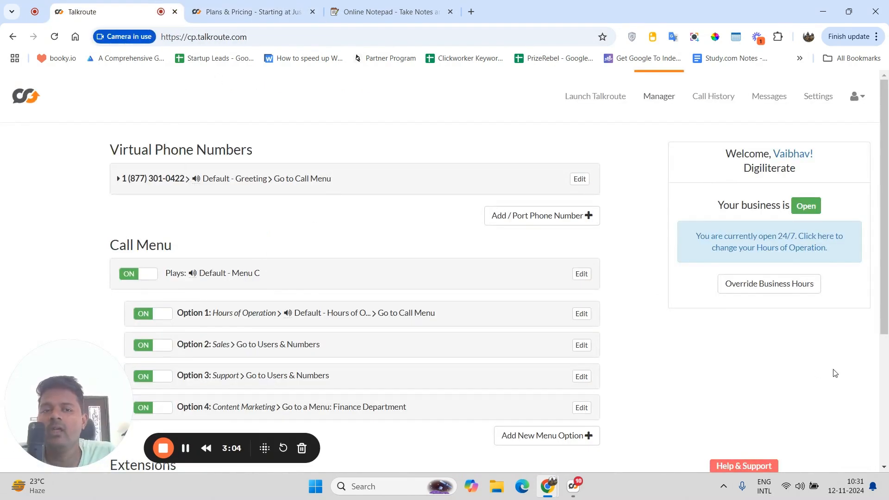
drag(68, 400, 660, 375)
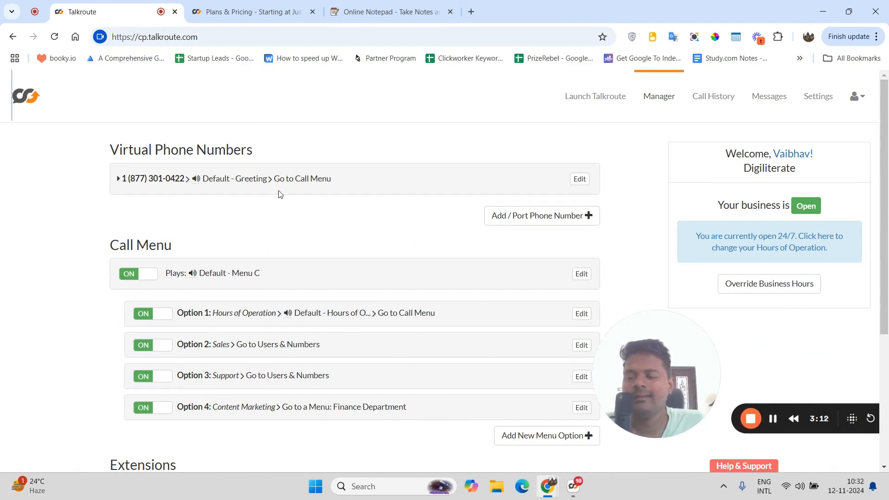
scroll(440, 338, down, 2)
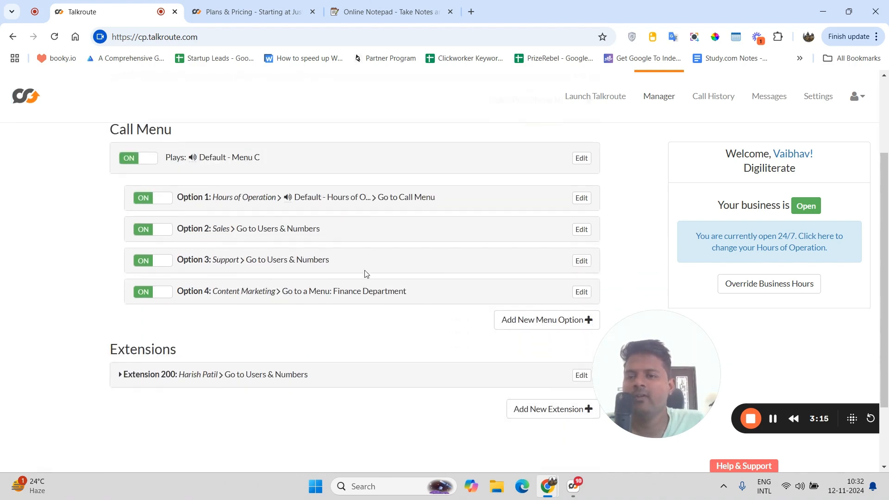
scroll(285, 277, up, 3)
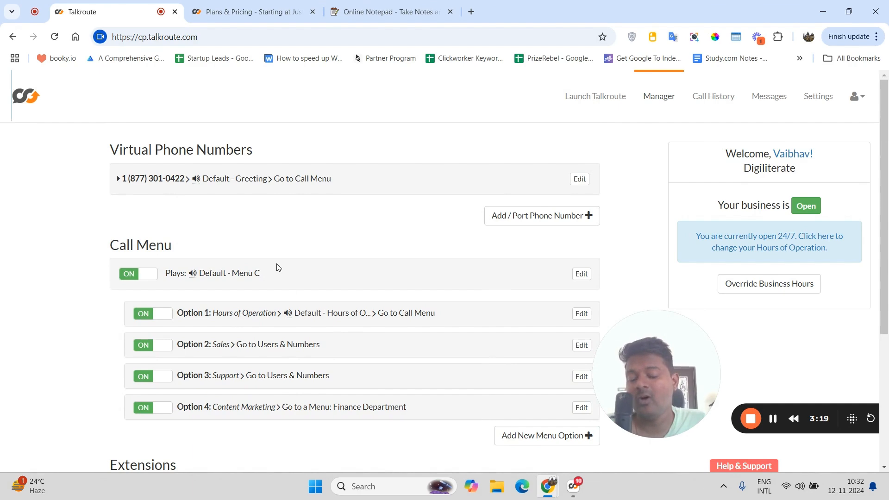
scroll(278, 270, down, 4)
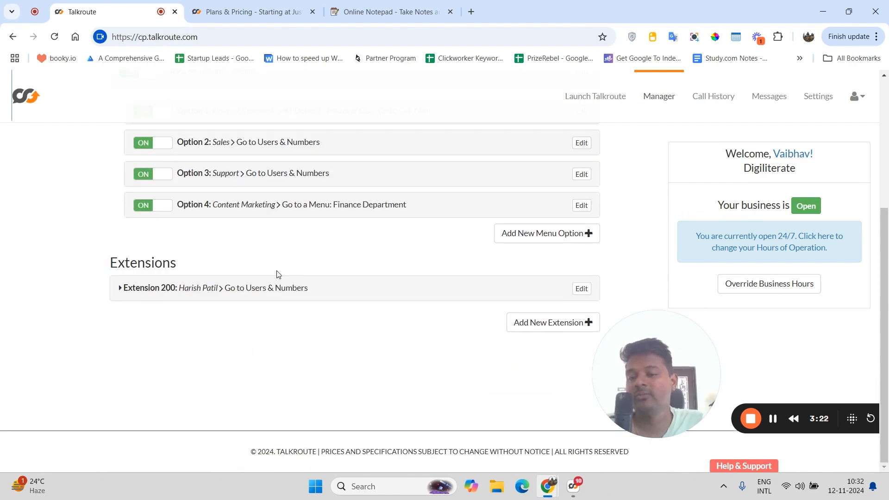
scroll(299, 320, up, 3)
scroll(300, 321, up, 2)
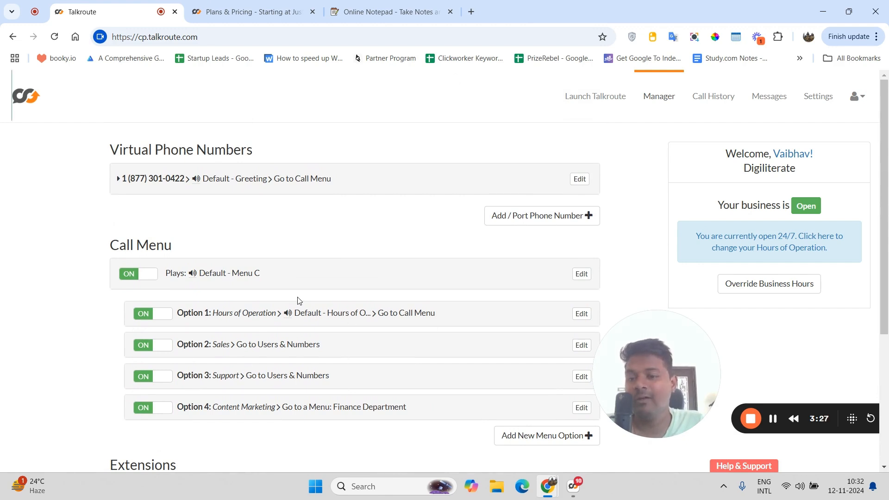
Step: Launch the Talkroute web app from the control panel and view its keypad page
click(592, 103)
click(237, 38)
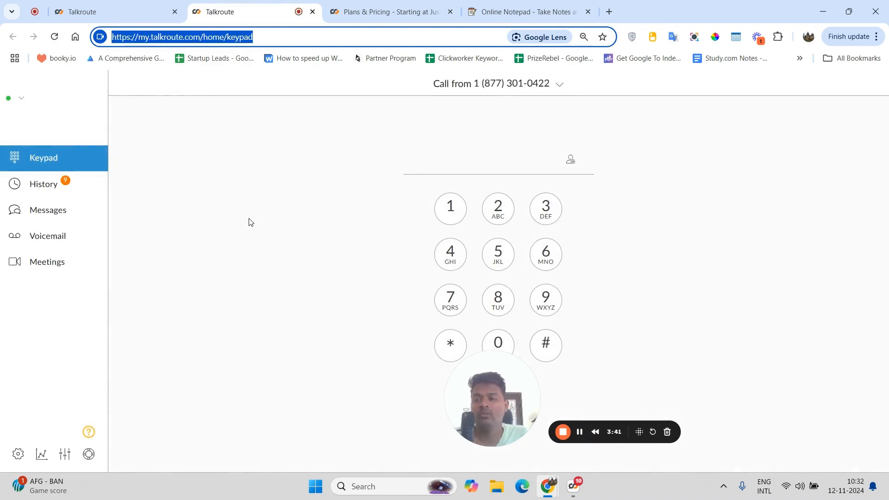
click(132, 7)
click(321, 5)
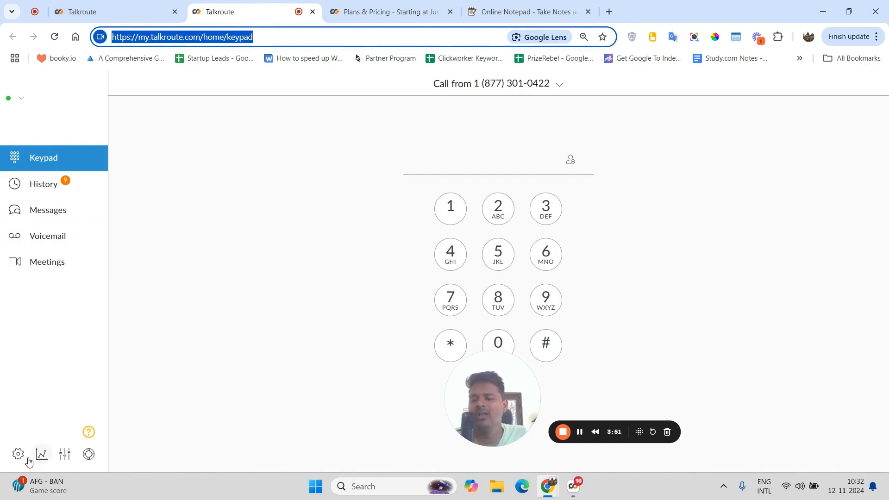
Step: Return to the control panel and look through the call history list
click(113, 4)
click(713, 97)
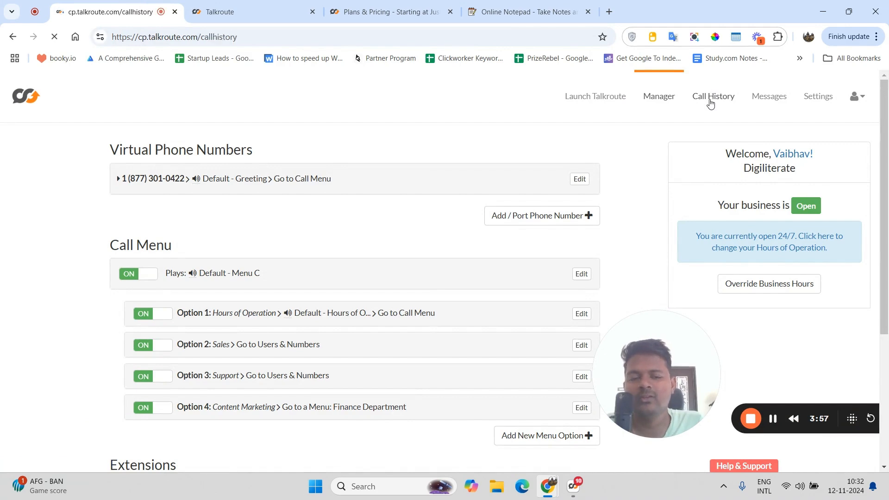
scroll(413, 260, down, 3)
scroll(410, 281, up, 3)
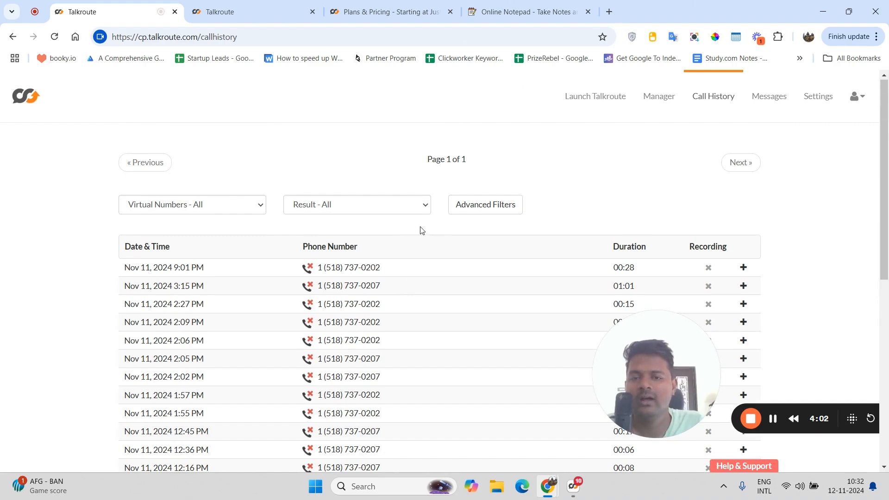
Step: Expand the call history's advanced filters, view the duration comparison choices and check the export and blocked-number options
click(484, 209)
scroll(429, 297, down, 2)
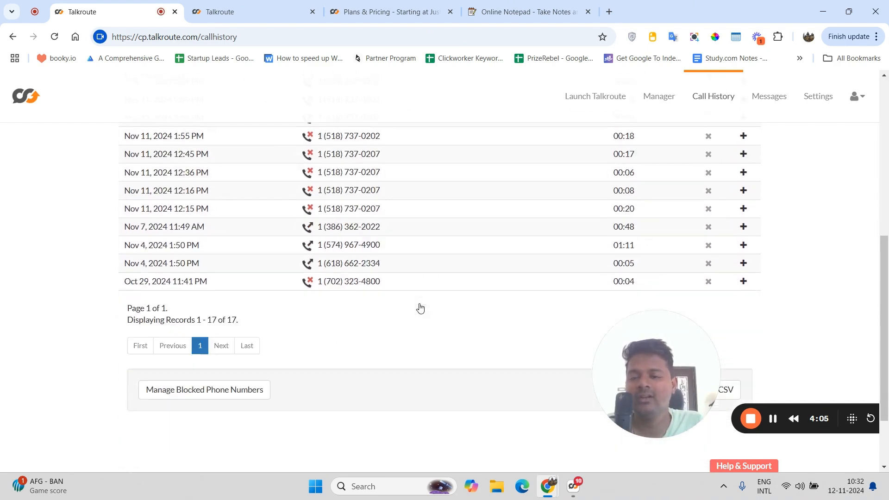
scroll(419, 308, up, 6)
click(234, 246)
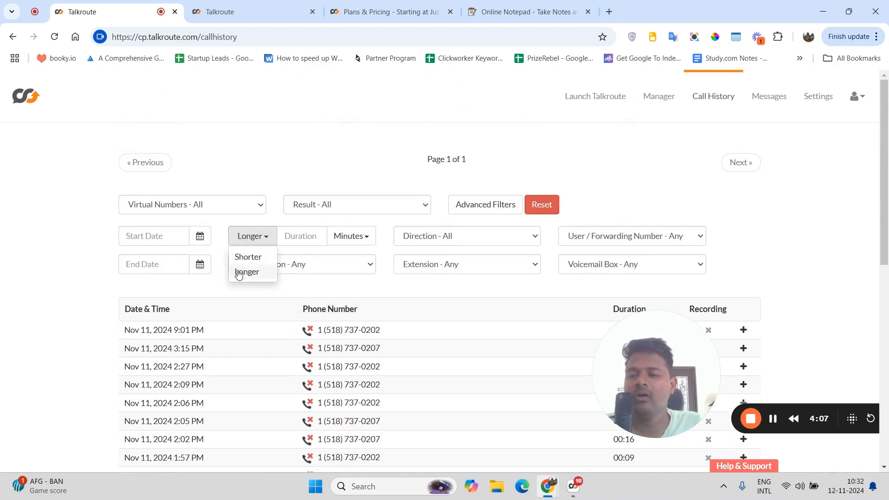
click(94, 262)
scroll(575, 265, down, 10)
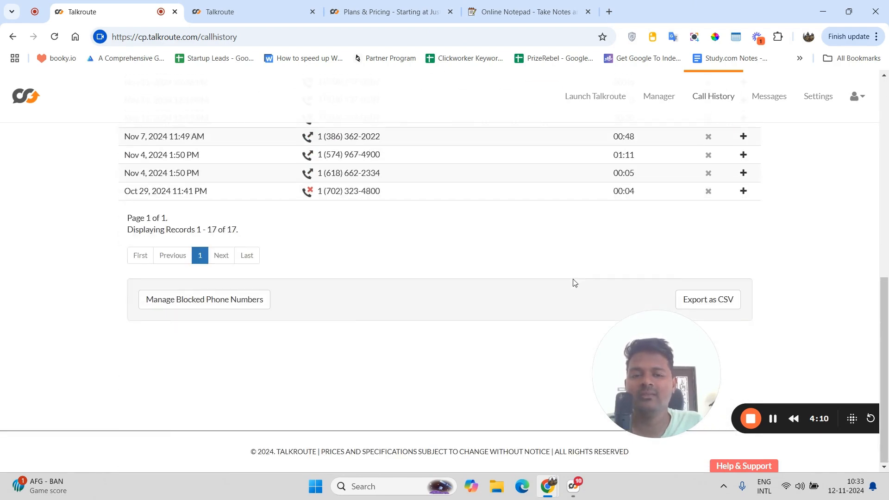
scroll(418, 324, up, 10)
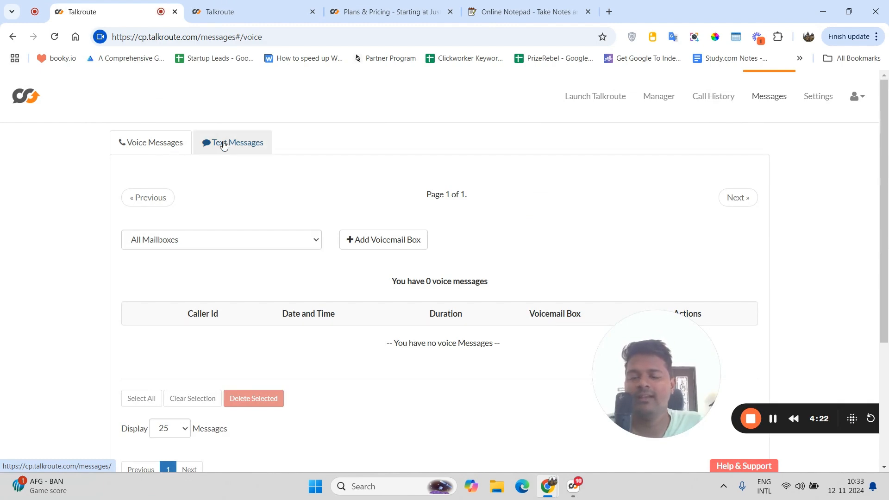
Step: Examine the voice messages page, including its mailbox filter and the option for adding a voicemail box
scroll(350, 270, down, 3)
scroll(293, 296, up, 2)
scroll(292, 297, up, 1)
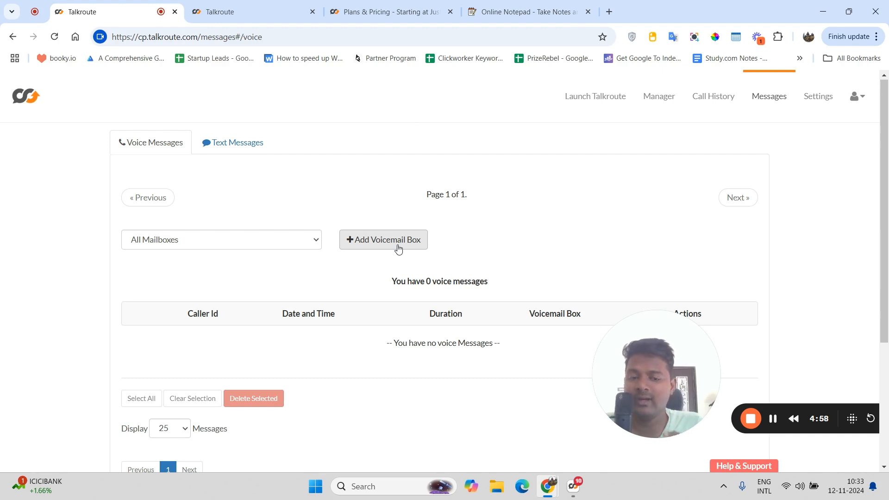
scroll(419, 235, down, 3)
scroll(308, 204, up, 3)
Step: Open the text messages section and review its usage and email notification settings
click(244, 143)
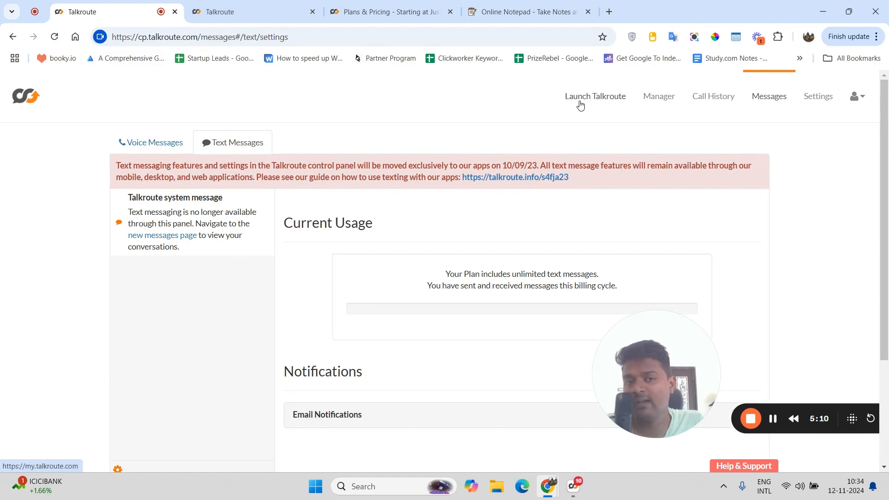
scroll(304, 301, down, 3)
scroll(278, 194, up, 3)
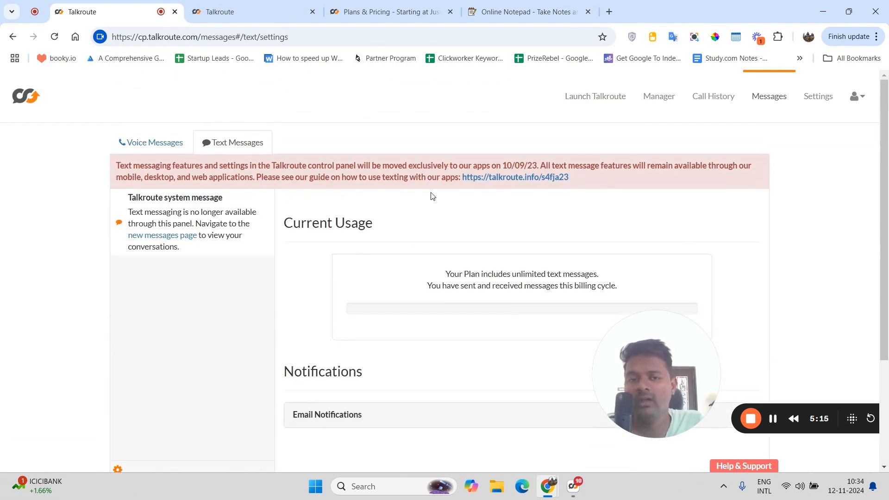
Step: Glance at the web app's keypad page, return to the control panel and open its forwarding phone number settings
click(250, 12)
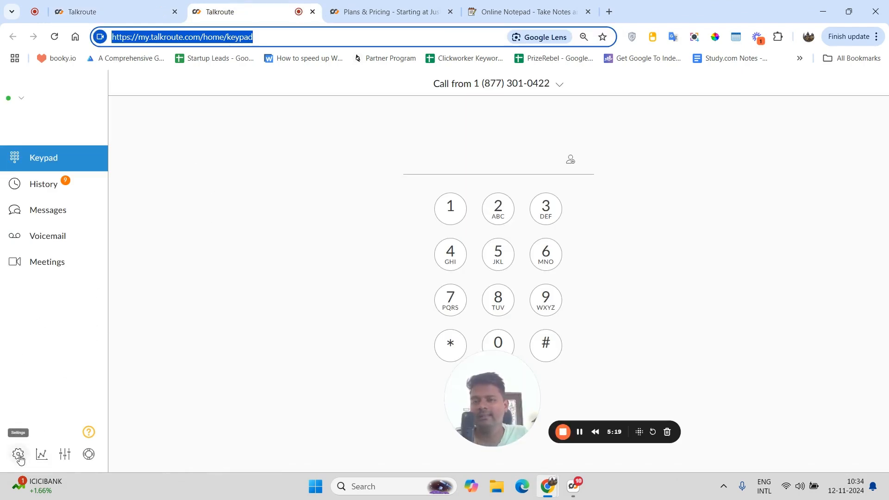
click(145, 4)
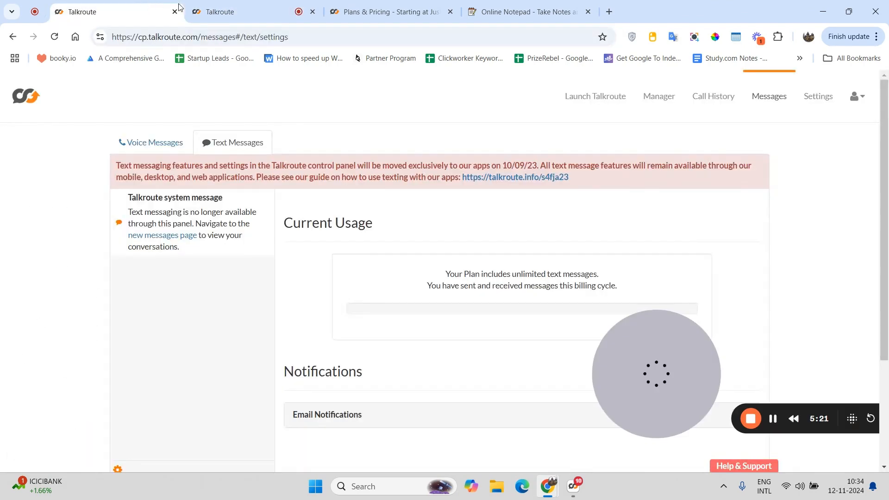
click(823, 98)
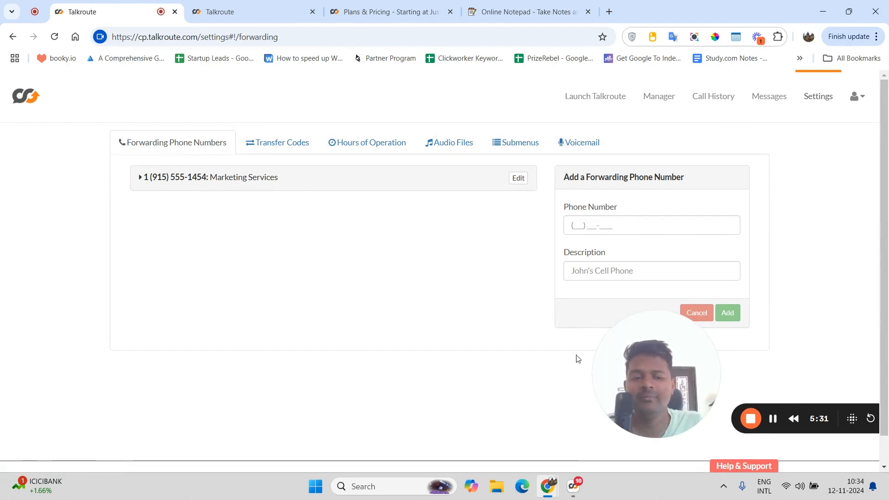
drag(655, 382, 556, 367)
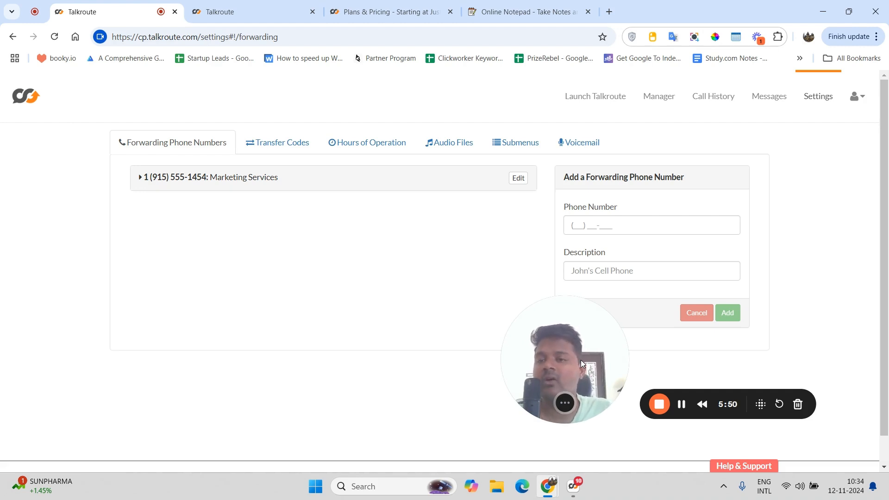
drag(564, 360, 329, 365)
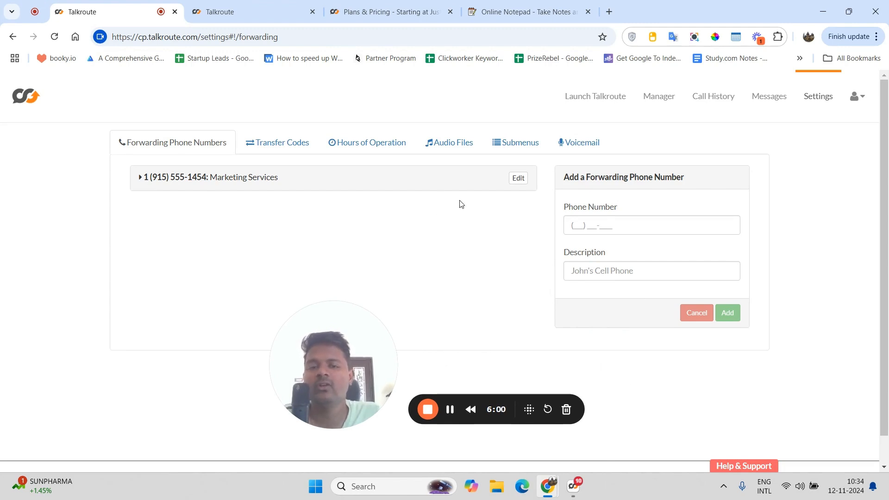
Step: Open the Marketing Services forwarding number for editing, review its description, number and call announce option, and close it without saving
click(514, 179)
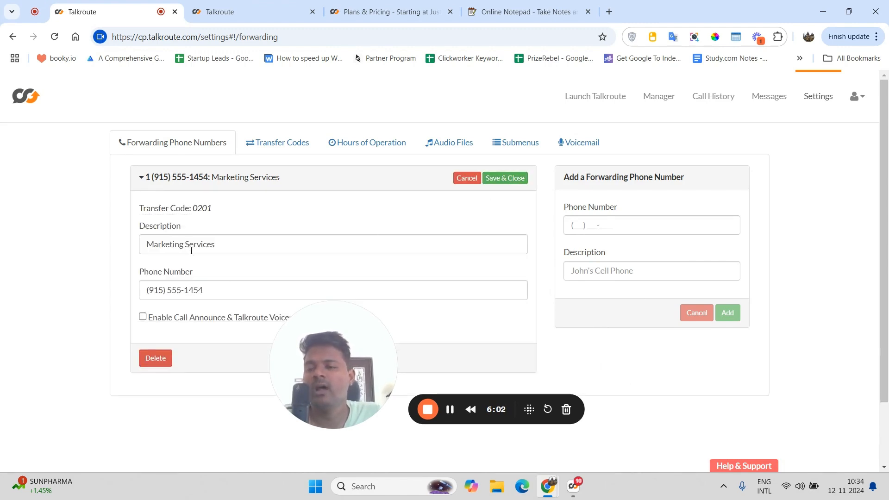
drag(310, 356, 424, 359)
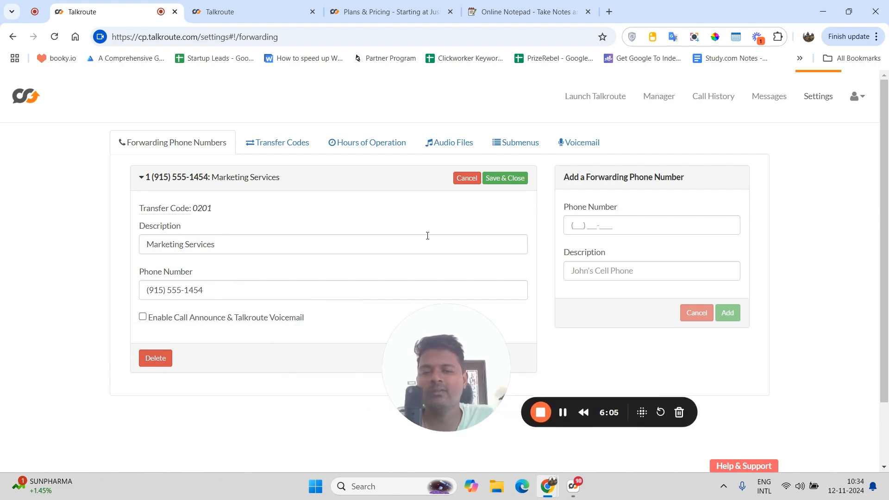
click(459, 179)
Step: Examine the transfer codes for menu options, extensions, virtual and forwarding numbers, voicemail boxes and desktop devices
click(267, 146)
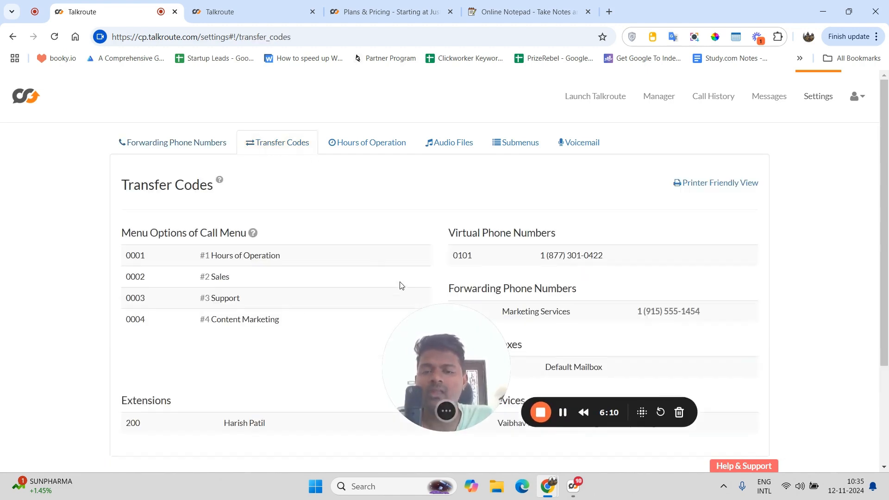
scroll(395, 289, down, 3)
scroll(395, 289, up, 3)
drag(442, 366, 486, 340)
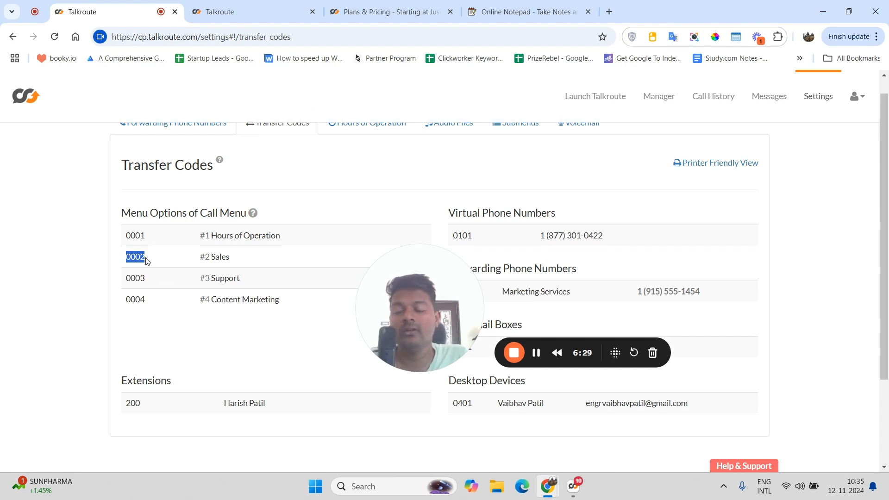
click(181, 266)
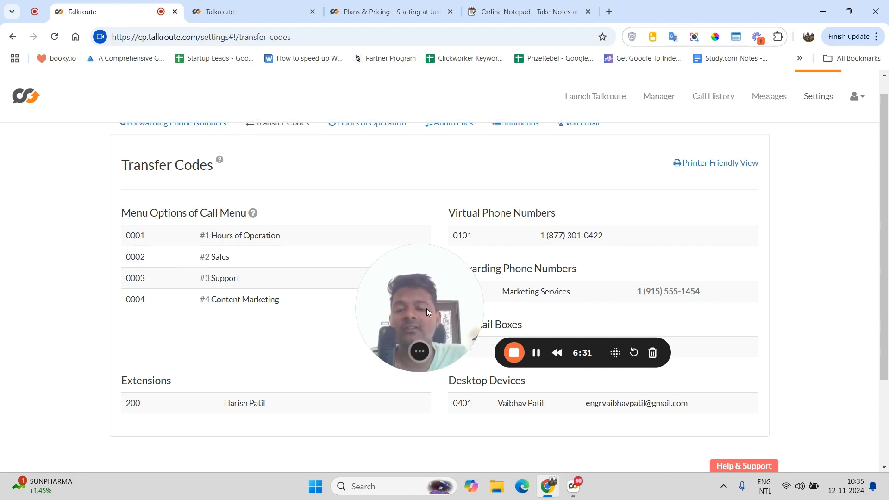
drag(426, 309, 436, 307)
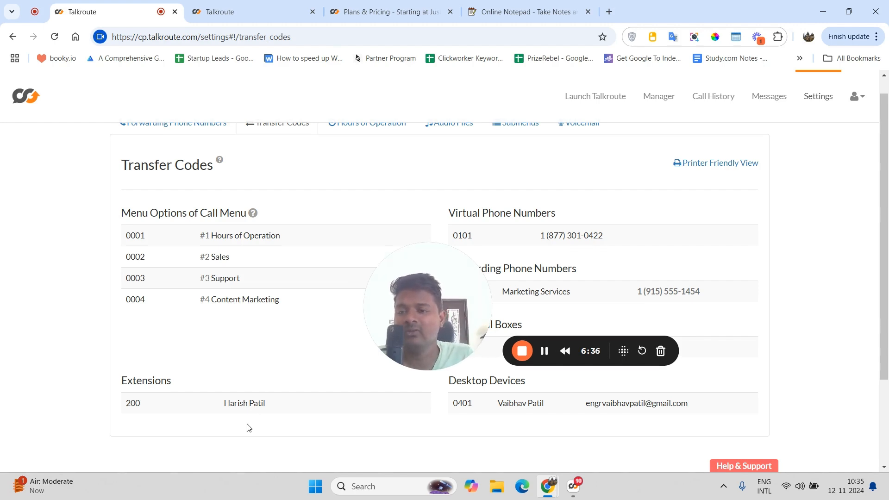
drag(426, 315, 110, 335)
scroll(476, 254, down, 1)
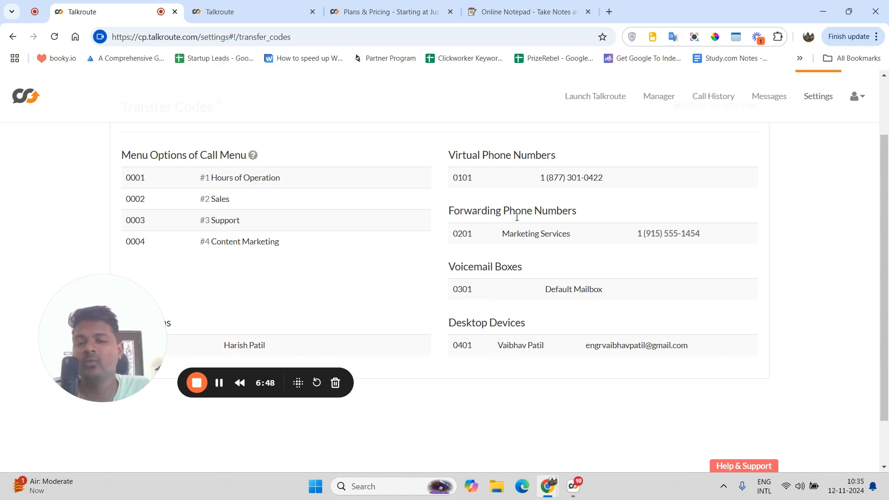
scroll(349, 214, up, 2)
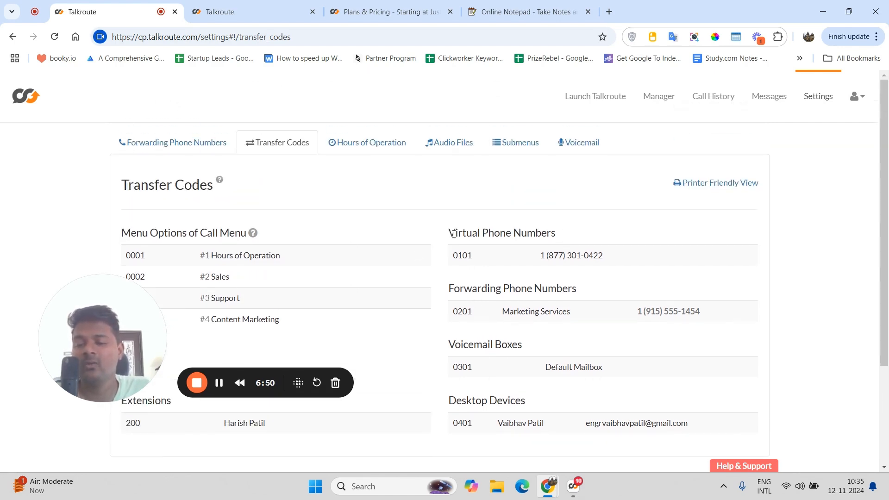
drag(127, 345, 448, 324)
scroll(234, 318, down, 3)
scroll(190, 294, up, 3)
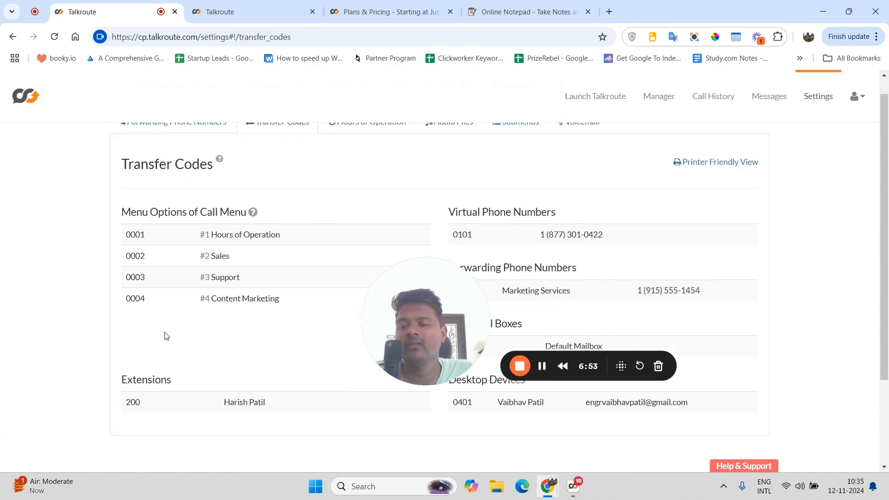
scroll(321, 281, up, 1)
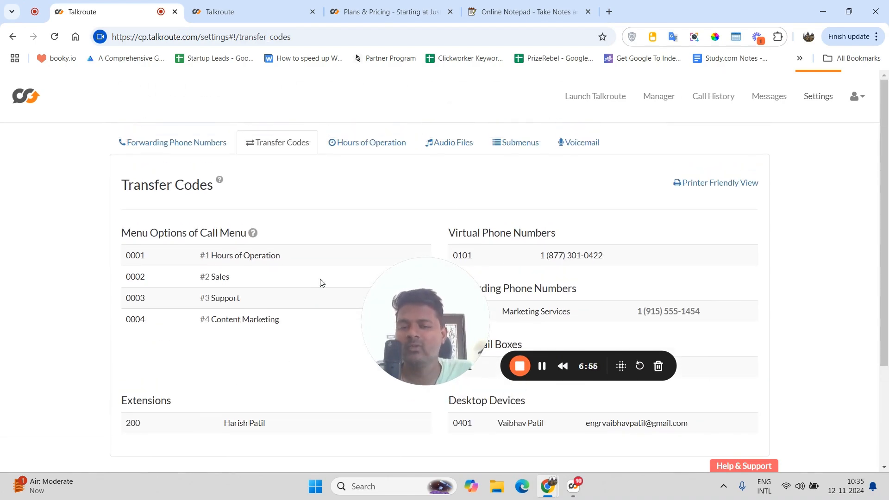
Step: Examine the hours of operation settings, including the days of week and start and end times for adding a time slot
click(339, 142)
drag(419, 324, 219, 342)
scroll(558, 406, down, 3)
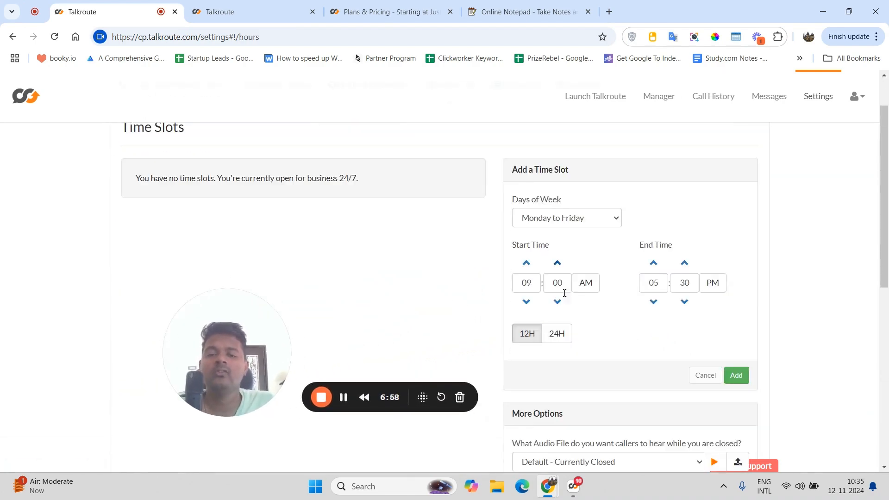
scroll(542, 356, down, 2)
scroll(537, 306, up, 5)
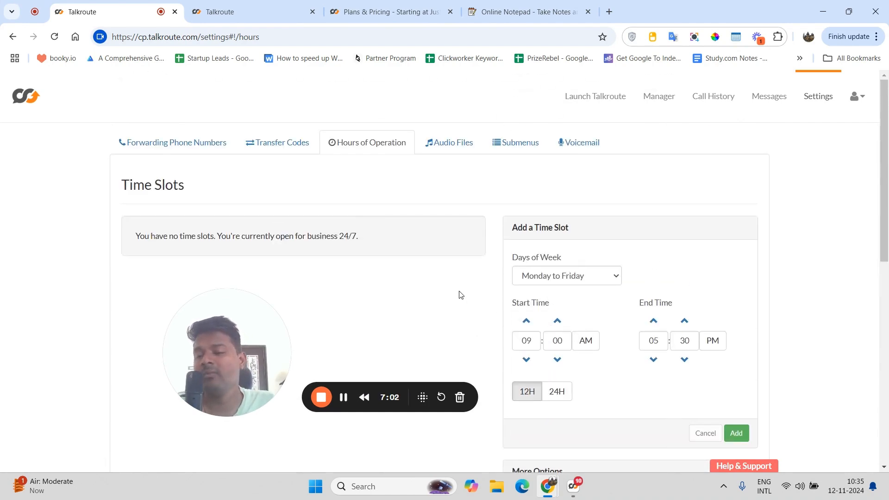
scroll(457, 294, down, 2)
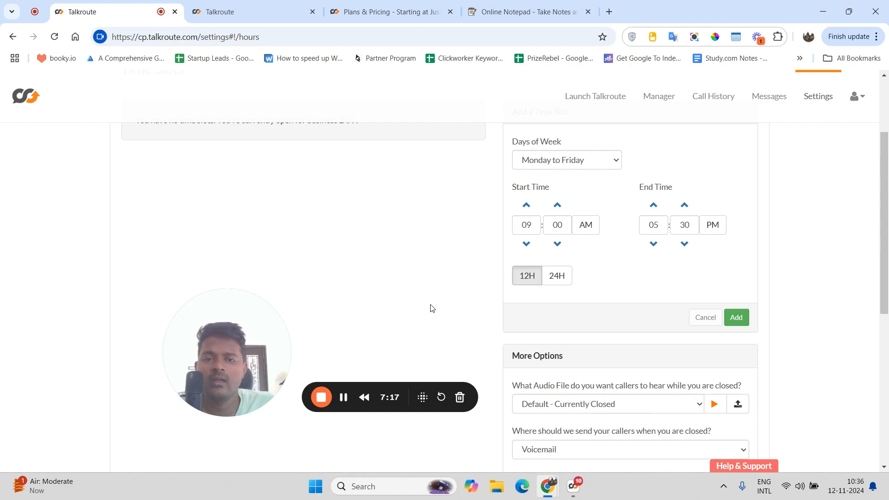
scroll(601, 240, up, 2)
scroll(563, 252, down, 1)
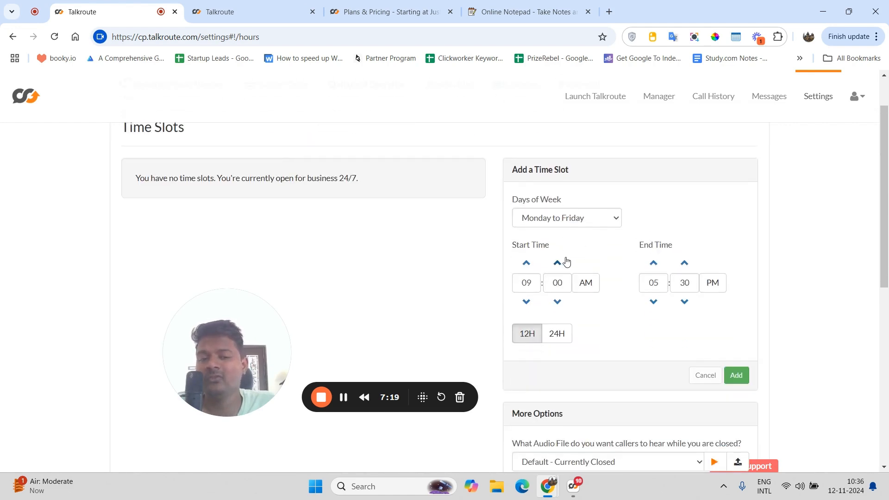
scroll(634, 230, up, 1)
scroll(635, 260, down, 2)
scroll(540, 227, up, 2)
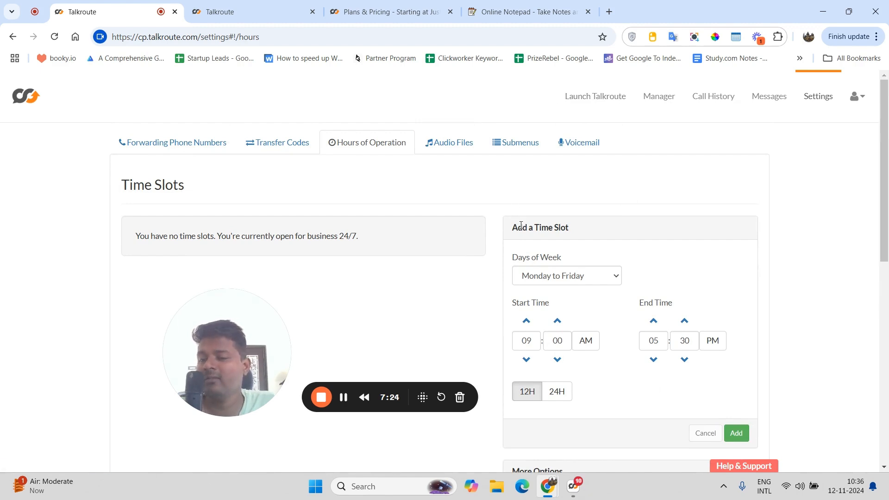
scroll(544, 259, down, 1)
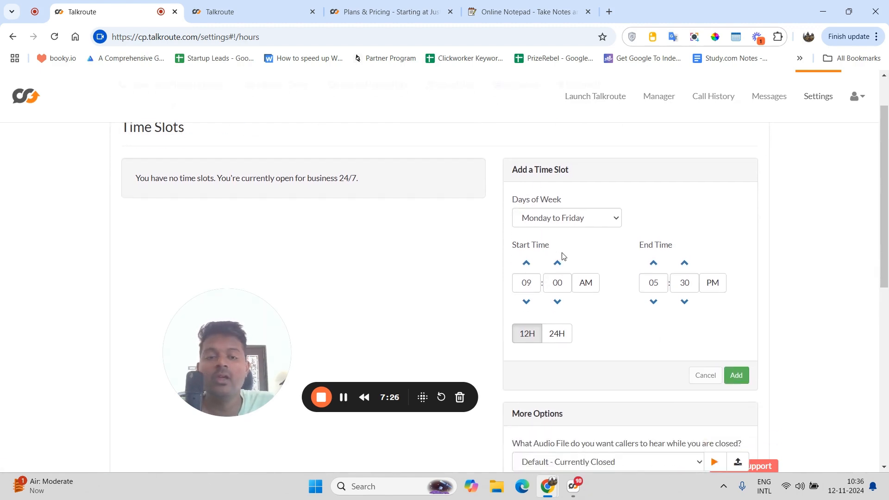
Step: Review the closed-hours options for the caller audio file and call destination, keeping Voicemail as the destination
scroll(558, 256, down, 4)
scroll(554, 239, down, 1)
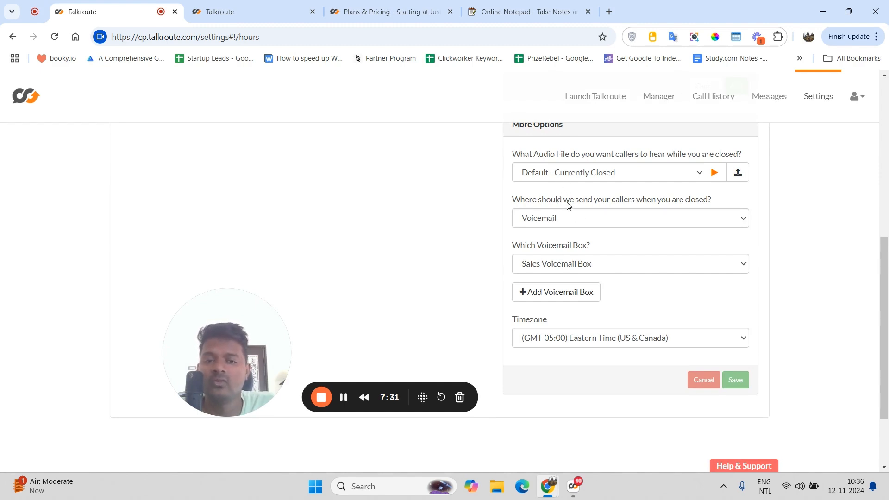
click(557, 182)
click(556, 180)
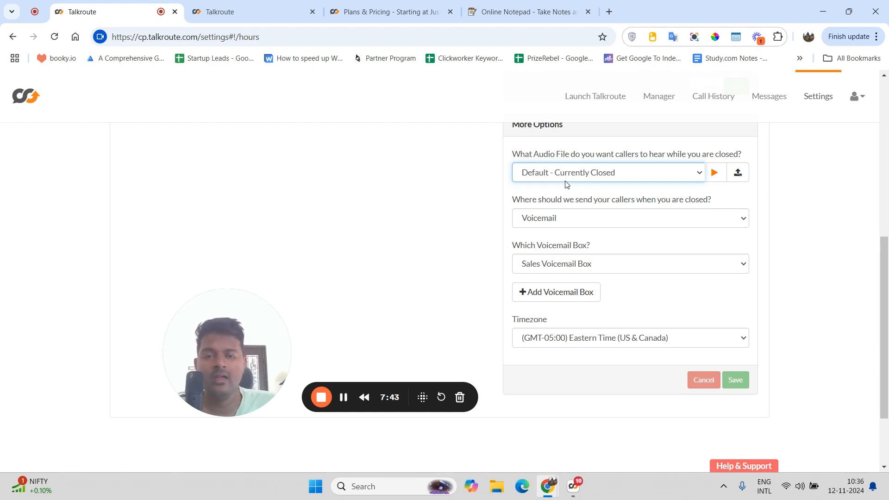
click(580, 220)
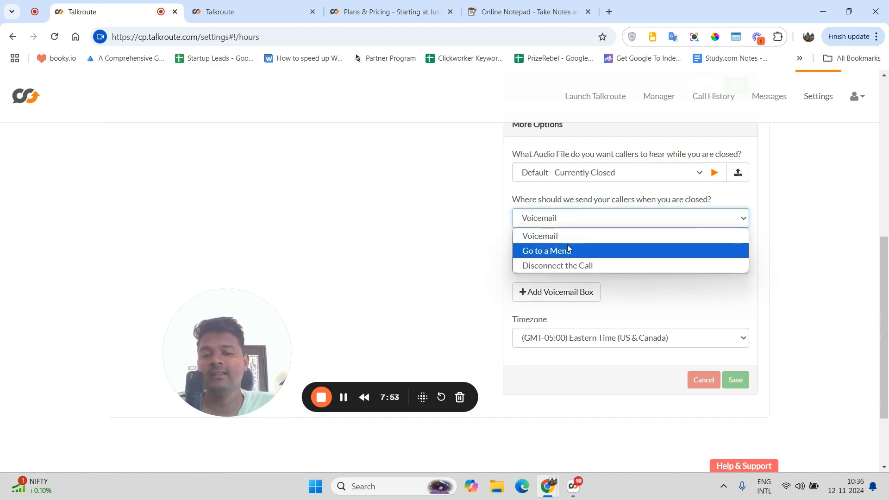
click(555, 236)
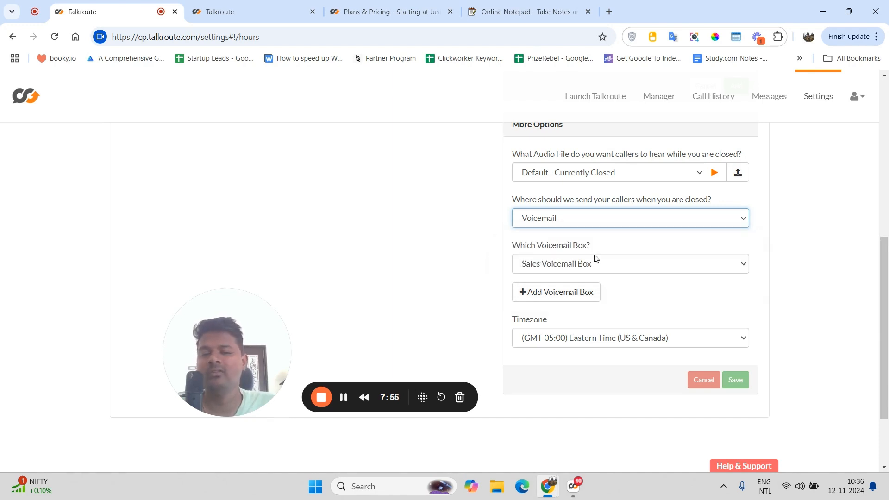
Step: Open the audio file settings and review the welcome greeting and menu recordings with the options for creating new audio
scroll(648, 310, up, 8)
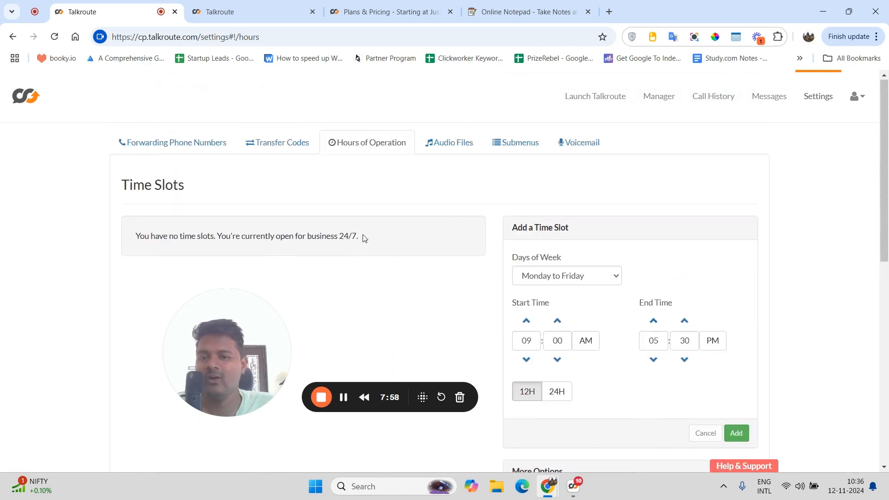
click(430, 148)
drag(221, 335, 606, 287)
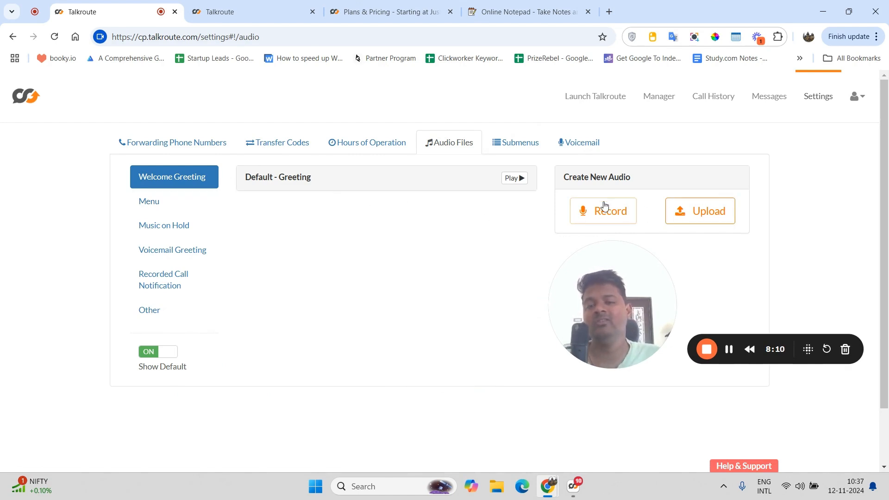
click(184, 209)
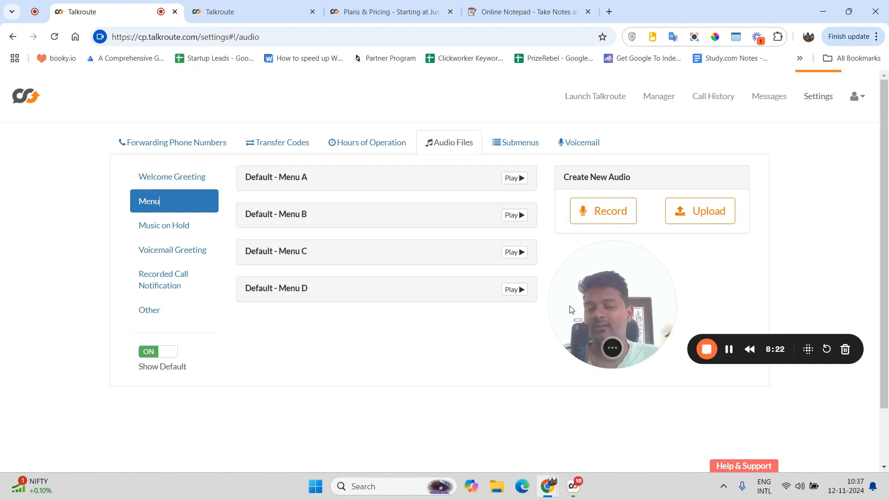
drag(569, 299, 536, 323)
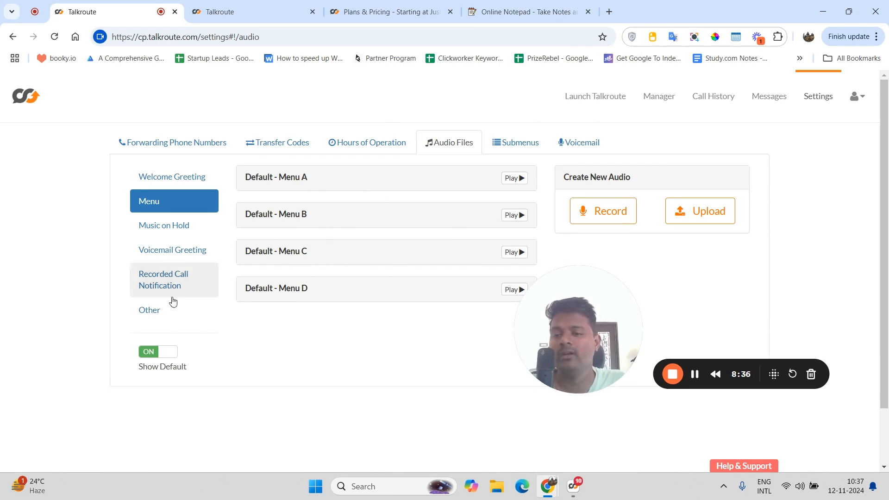
Step: Review the audio files for music on hold, voicemail greeting, recorded call notification and the Other category
click(168, 231)
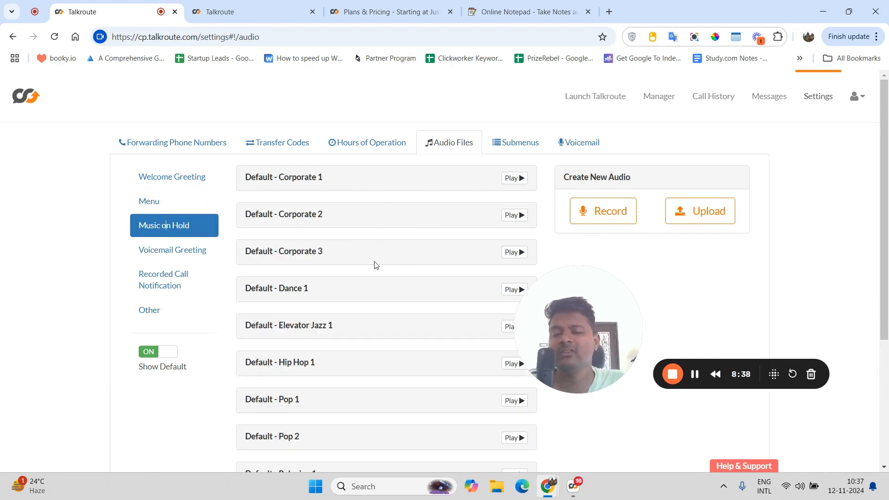
click(157, 256)
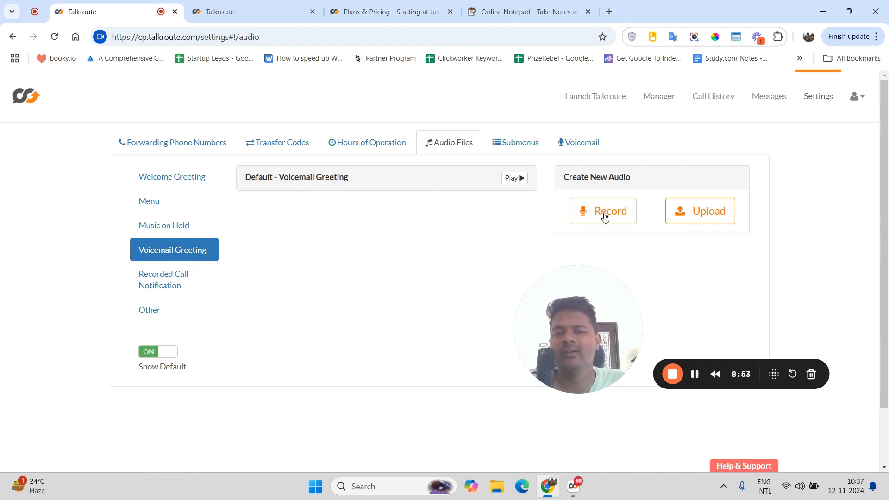
click(178, 275)
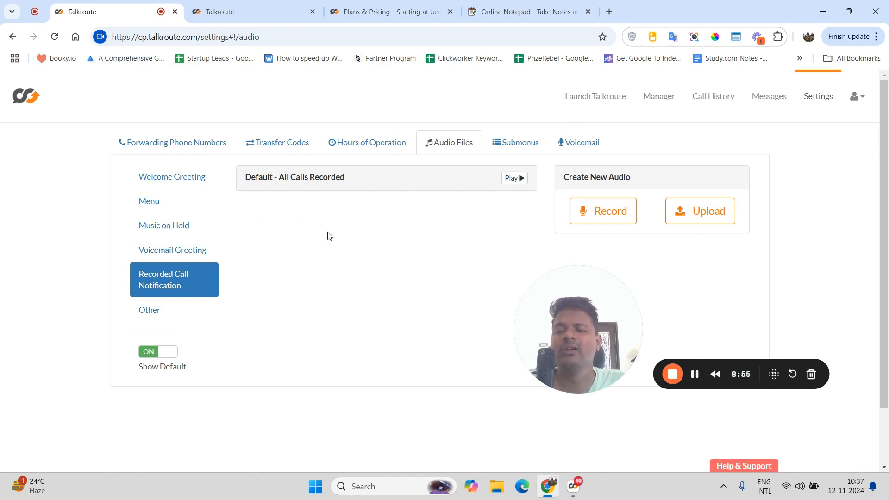
click(169, 312)
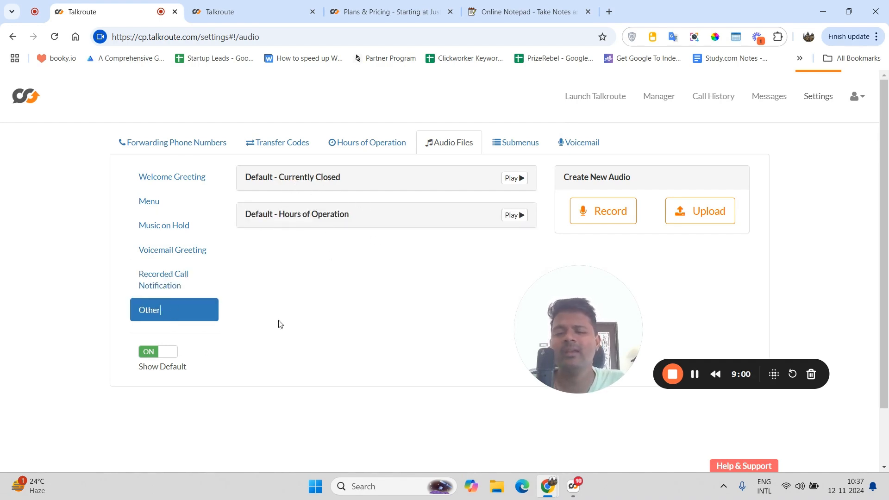
drag(625, 342, 388, 368)
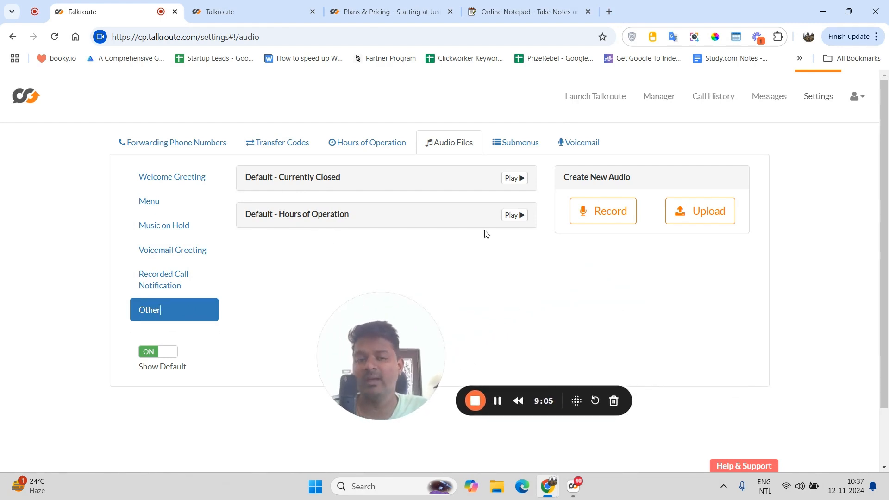
Step: Review the submenu settings and the voicemail box settings, including the fields for adding a new voicemail box
click(505, 147)
drag(394, 340, 140, 335)
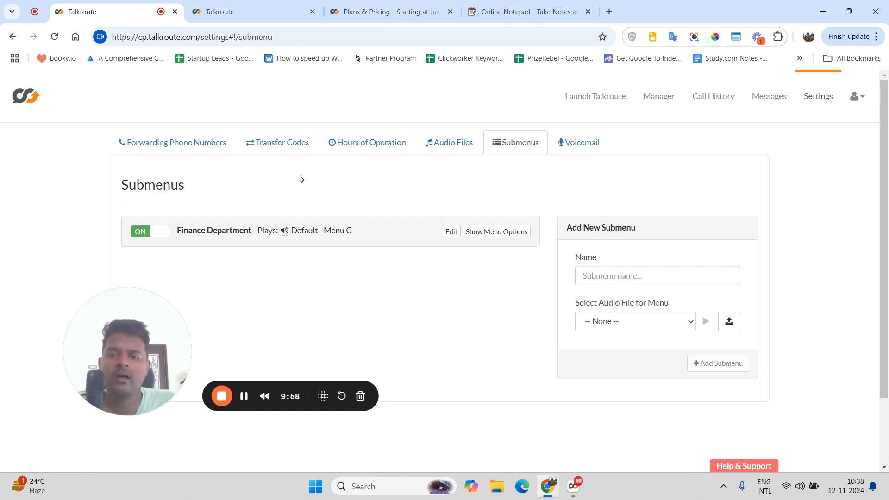
click(561, 143)
drag(147, 361, 57, 382)
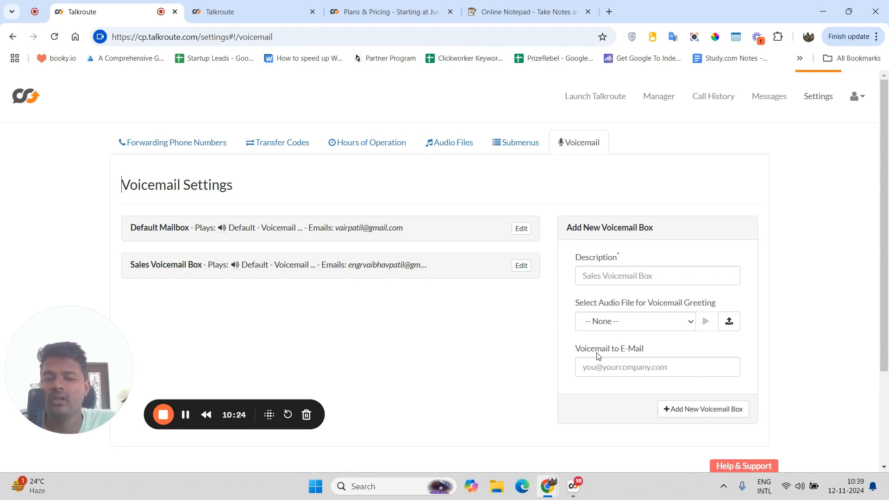
click(610, 369)
click(486, 345)
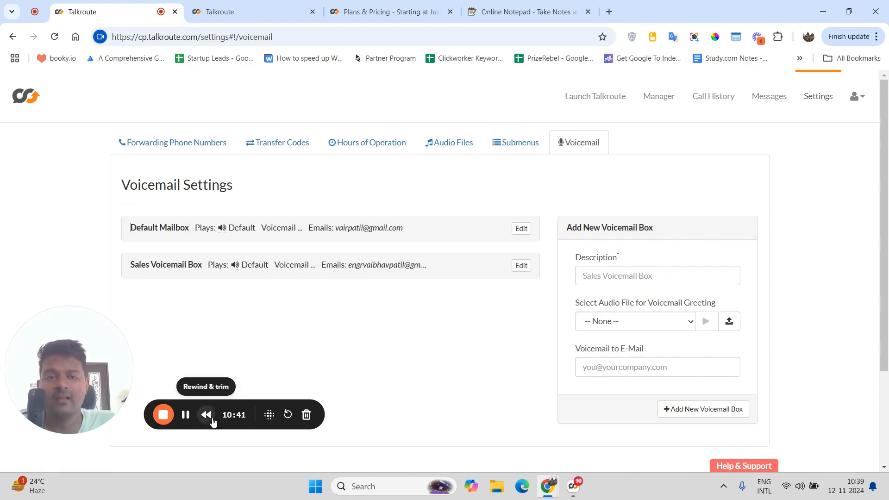
Step: Return to the control panel's main page, launch and minimise the desktop app, and switch to the web app's keypad
click(27, 101)
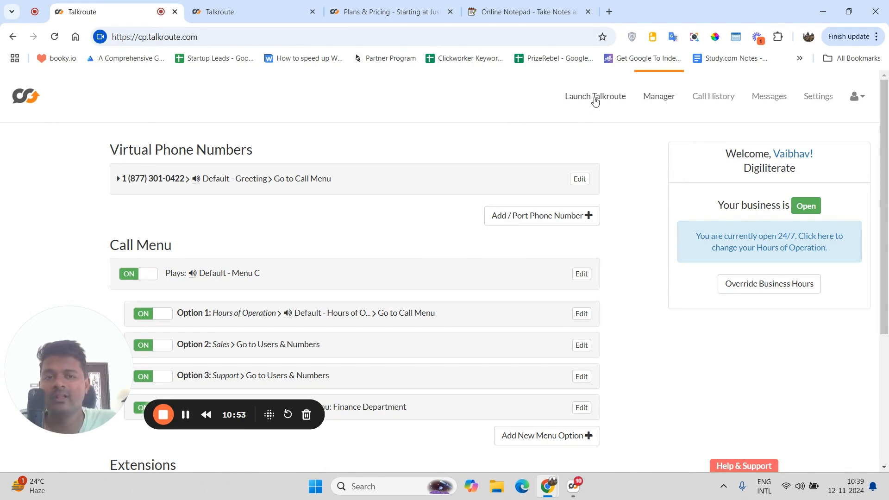
click(596, 95)
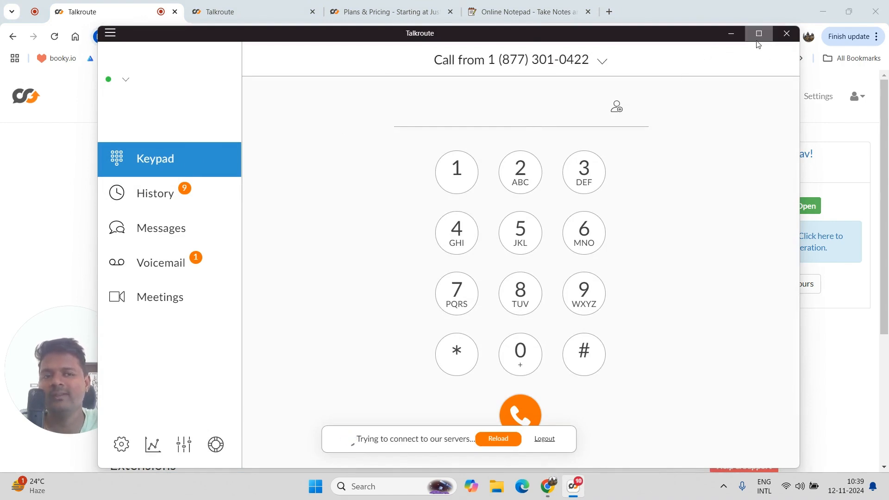
click(731, 33)
click(252, 10)
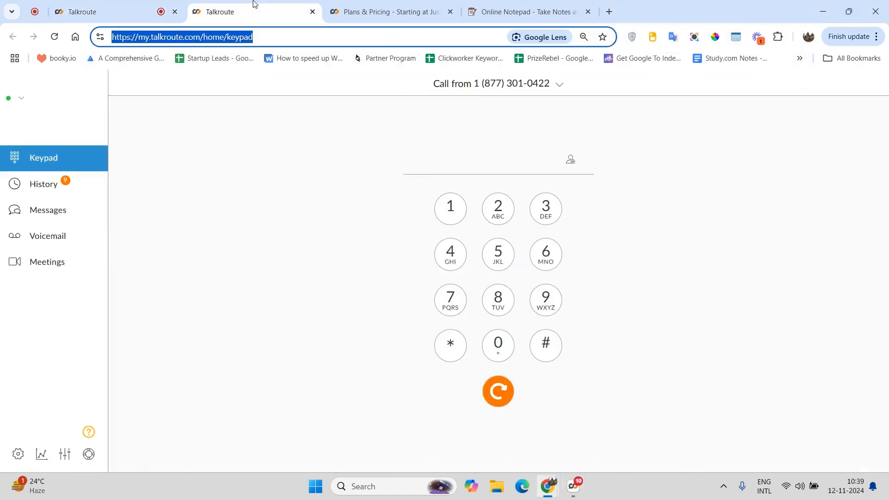
Step: Return to the control panel and look over its account menu and the Manager page
drag(58, 383, 187, 356)
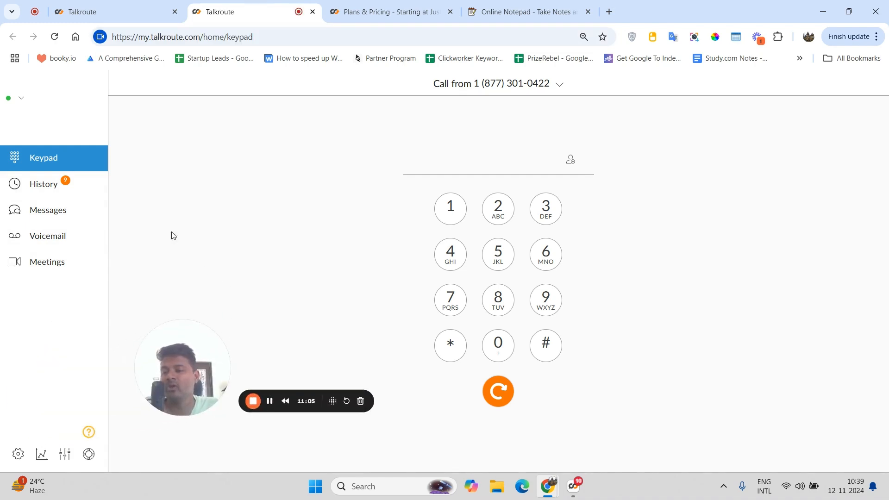
click(172, 6)
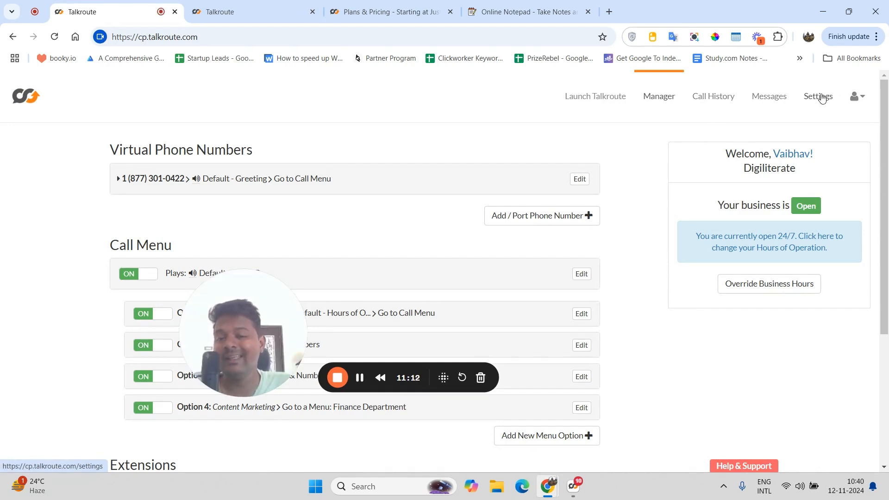
click(857, 97)
click(857, 96)
drag(252, 327, 669, 330)
scroll(227, 220, down, 3)
scroll(225, 312, up, 3)
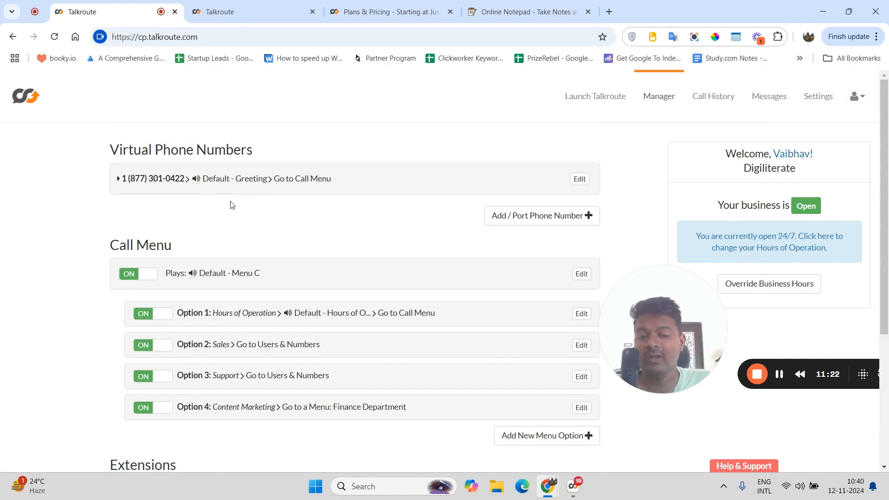
Step: Revisit the web app's keypad, then review the virtual phone numbers, call menu and extensions in the control panel
click(258, 7)
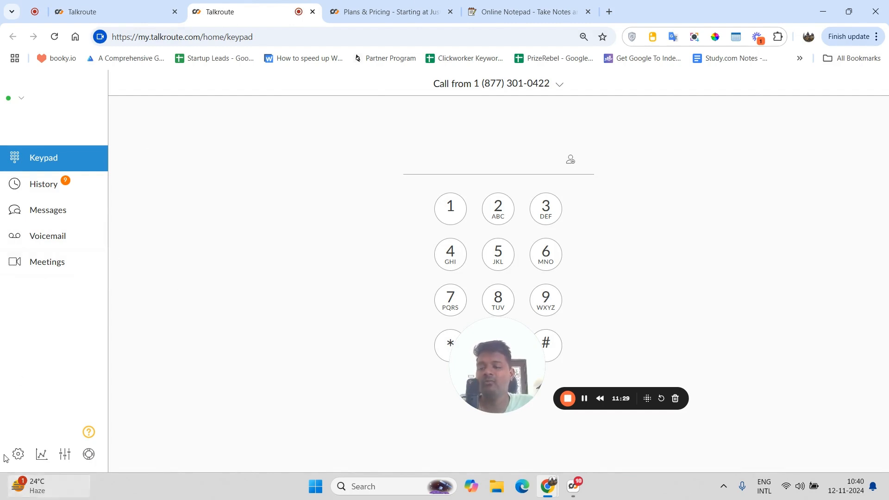
click(93, 19)
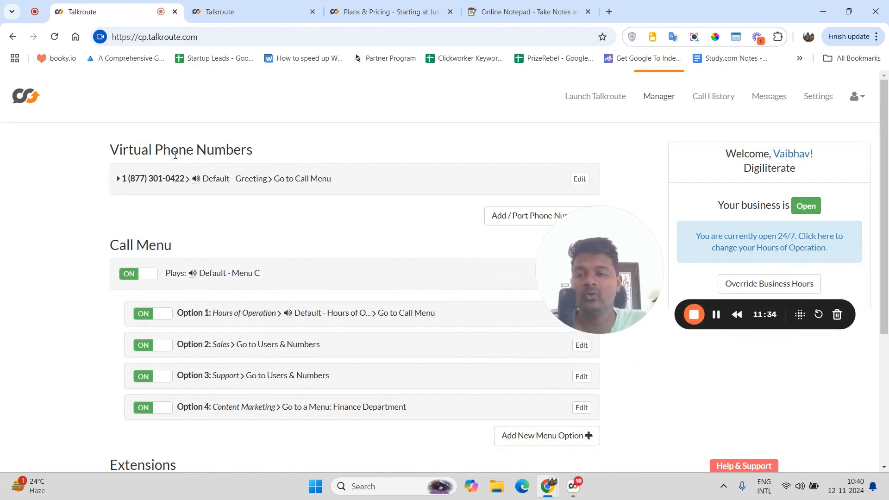
scroll(270, 240, down, 2)
scroll(278, 315, up, 2)
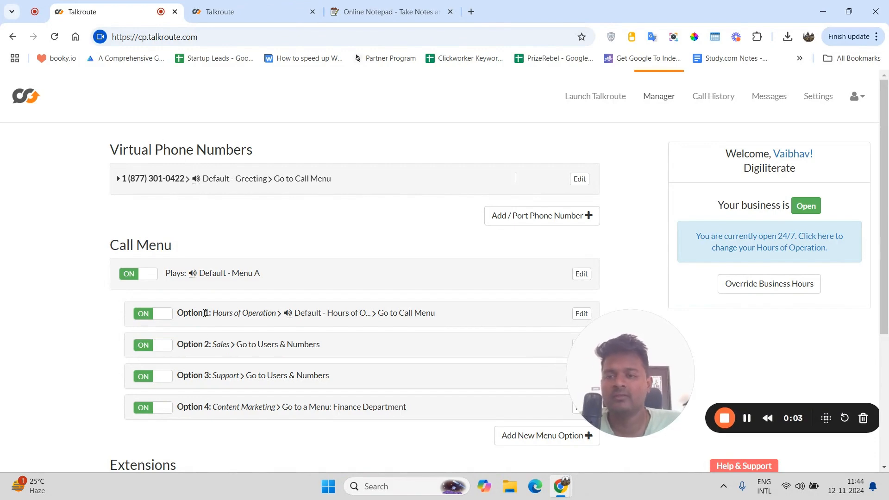
scroll(185, 319, down, 3)
scroll(201, 332, up, 3)
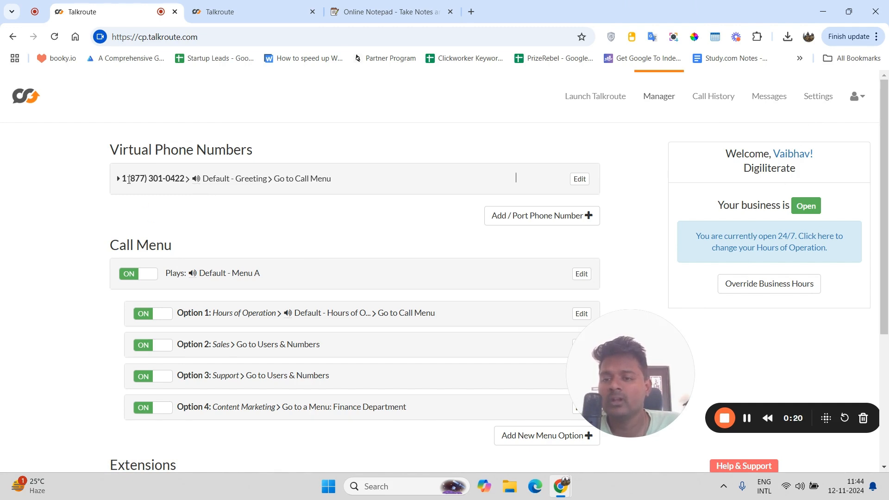
click(183, 216)
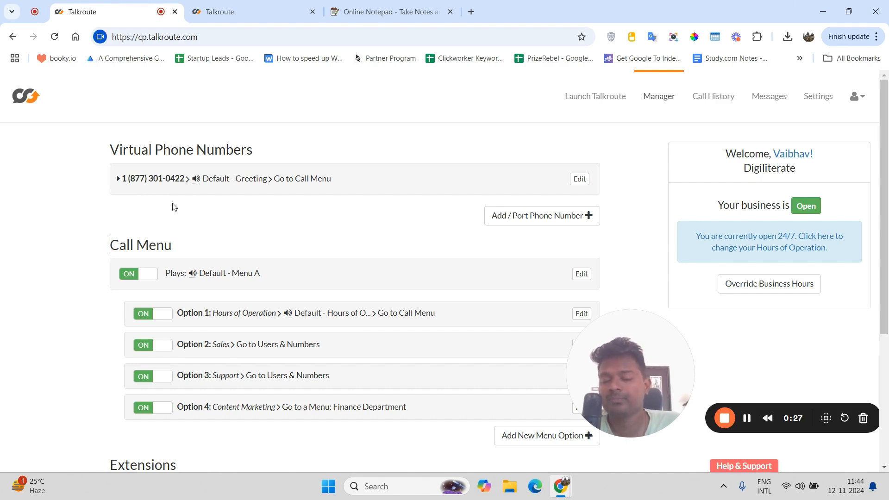
Step: Open the virtual phone number for editing and view the welcome greeting audio choices
click(580, 179)
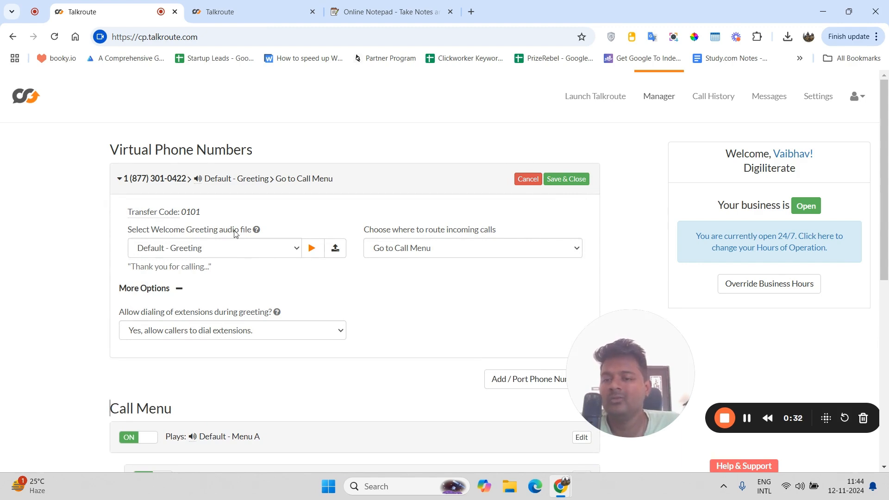
click(214, 255)
click(215, 253)
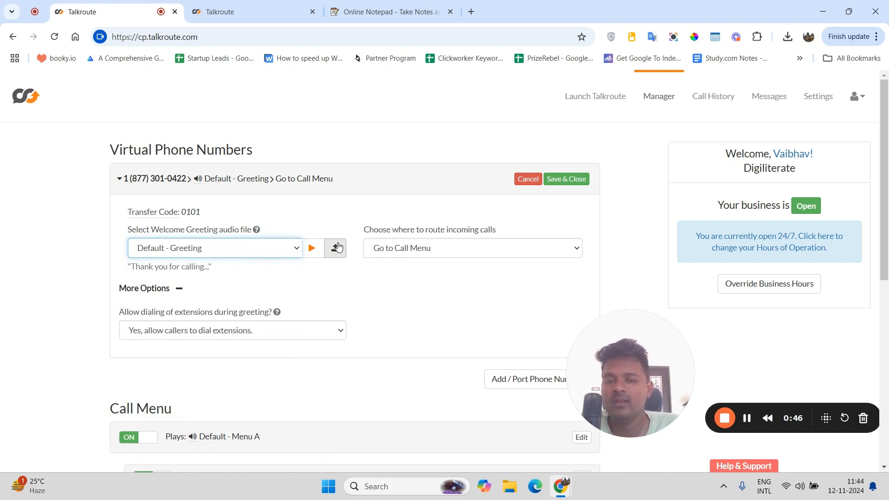
Step: Examine the routing choices for the virtual number's incoming calls, along with the call menu and extensions they relate to
click(395, 254)
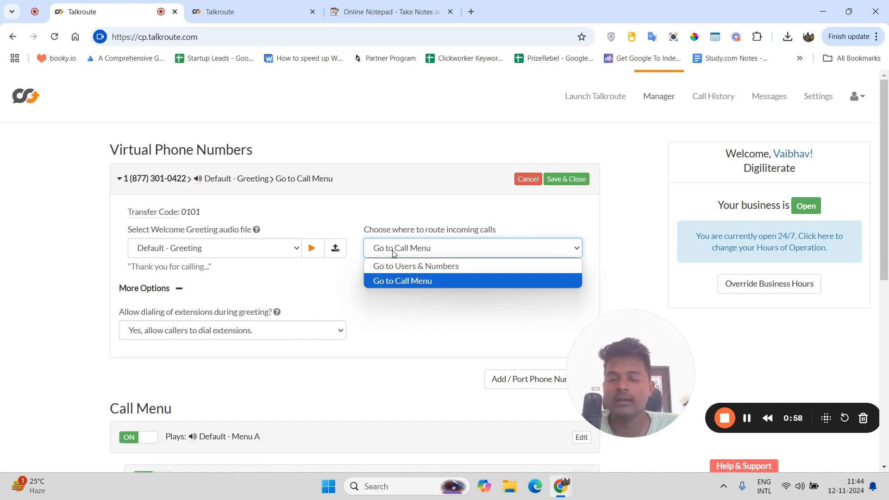
click(394, 253)
click(392, 251)
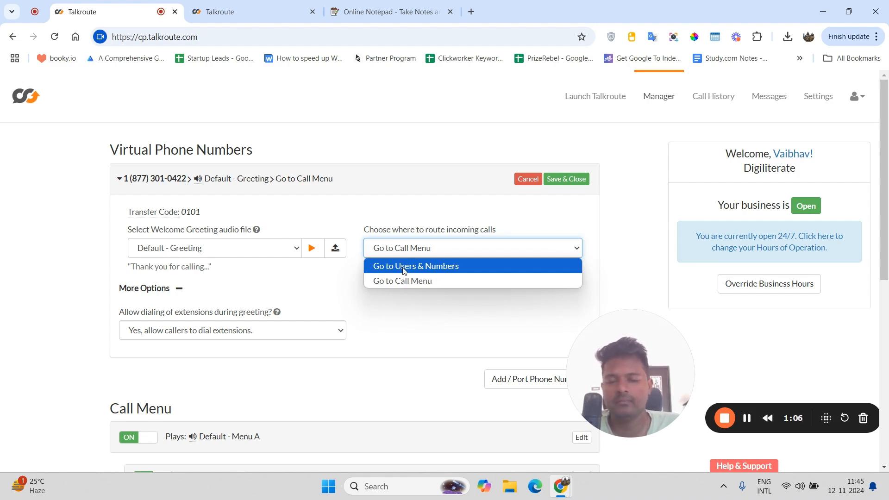
click(349, 278)
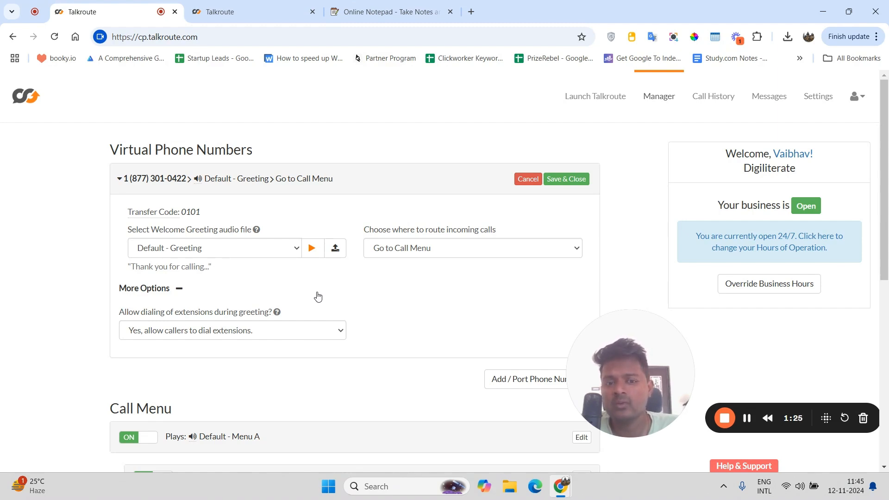
scroll(206, 284, down, 6)
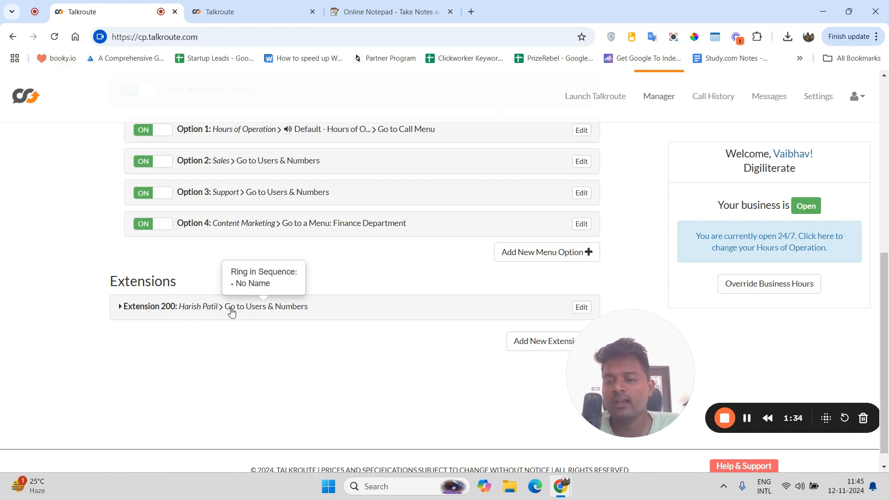
scroll(283, 316, up, 10)
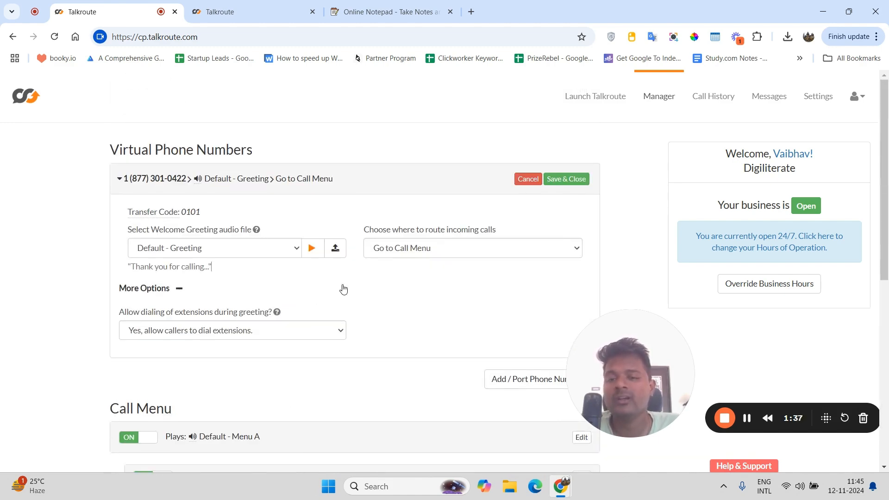
click(406, 252)
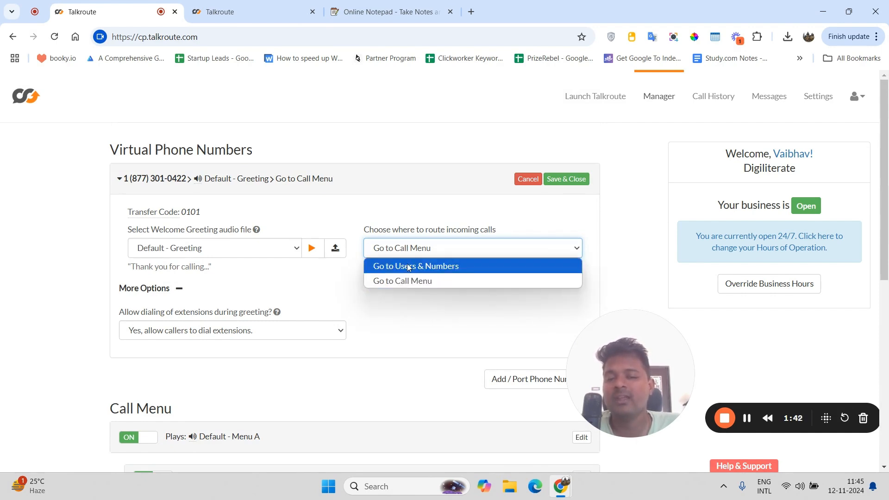
click(403, 248)
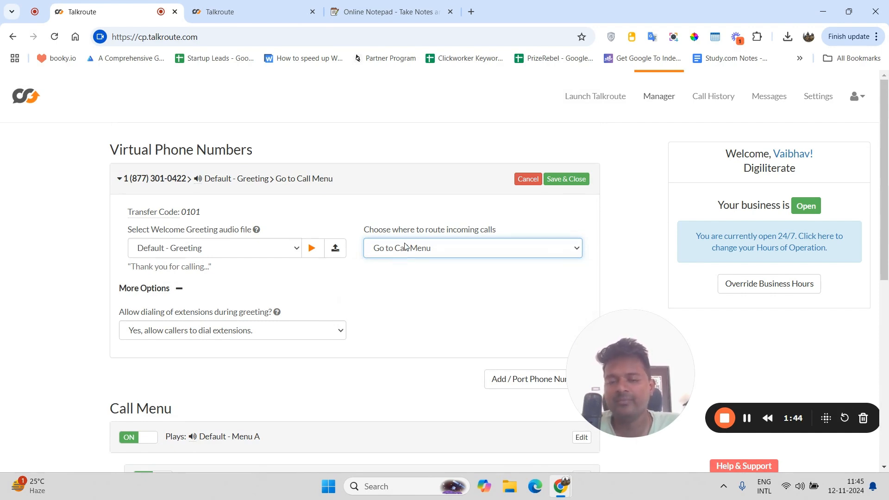
click(405, 247)
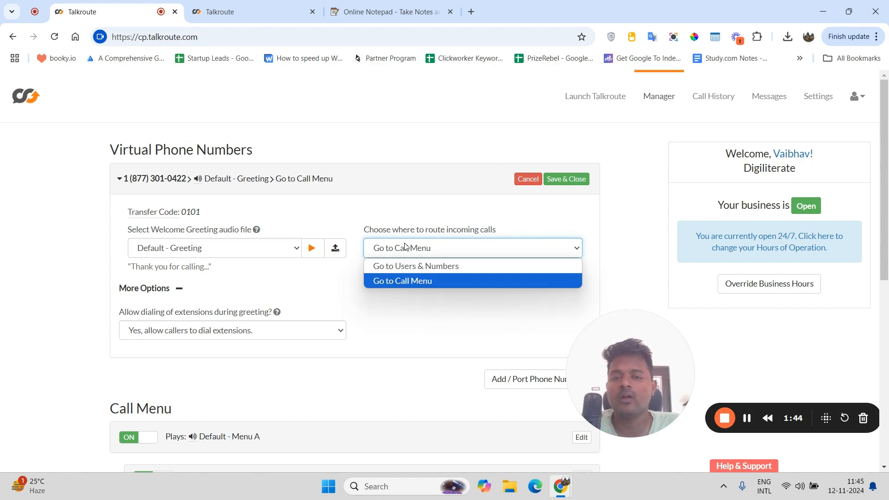
Step: Route the virtual number's incoming calls to Users & Numbers and review the call routing settings
click(406, 268)
scroll(295, 377, down, 3)
scroll(309, 317, up, 3)
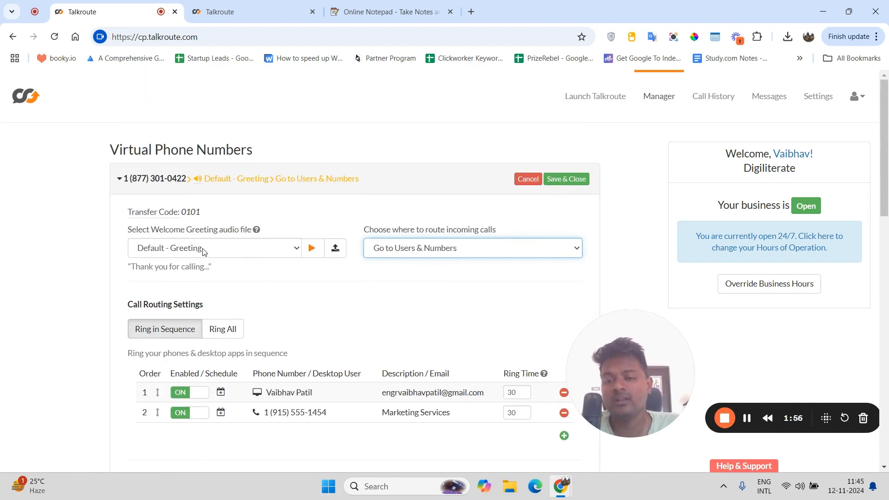
scroll(296, 250, down, 3)
scroll(264, 287, up, 1)
scroll(257, 196, down, 2)
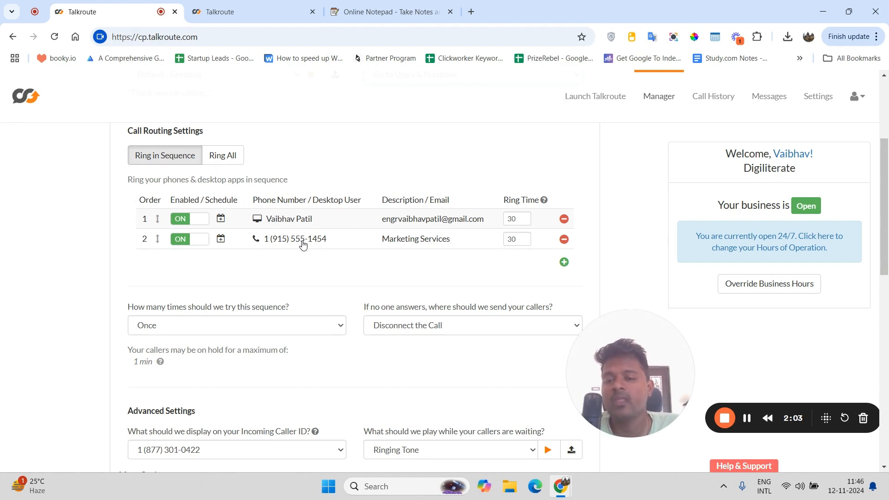
scroll(300, 250, down, 1)
scroll(300, 257, up, 1)
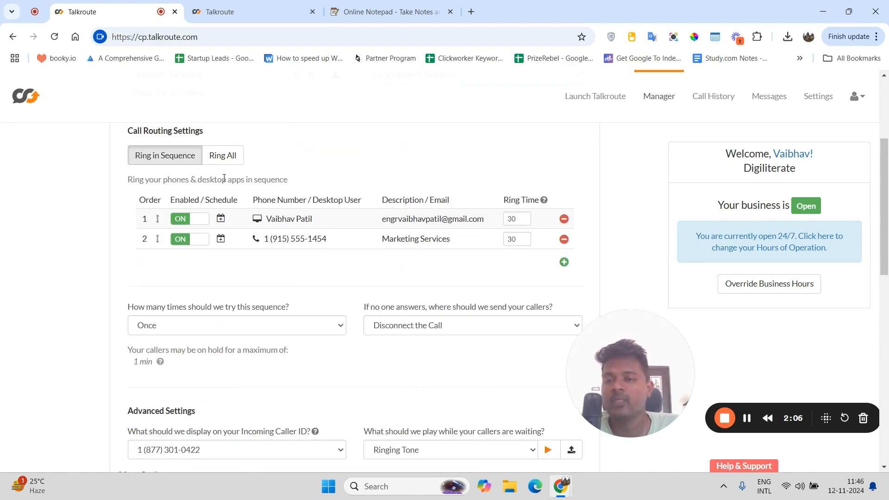
scroll(175, 169, up, 1)
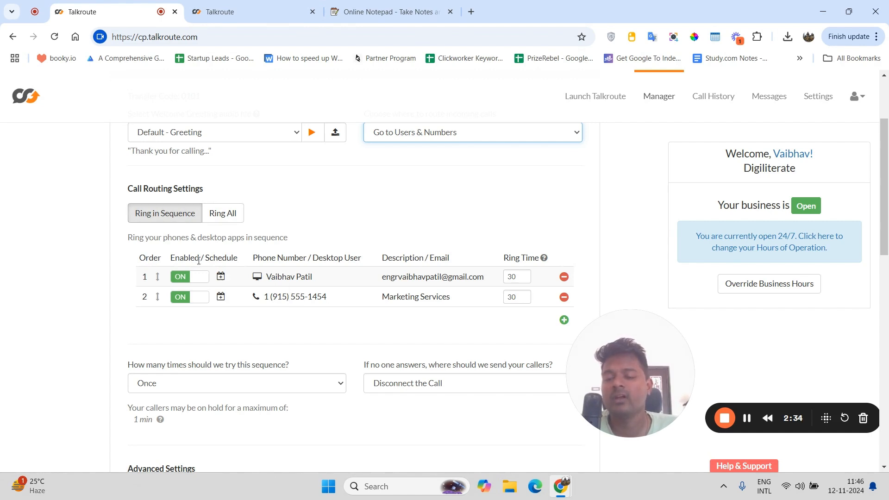
Step: View the scheduled forwarding options for the first desktop user in the ring sequence, then close them without saving
click(221, 277)
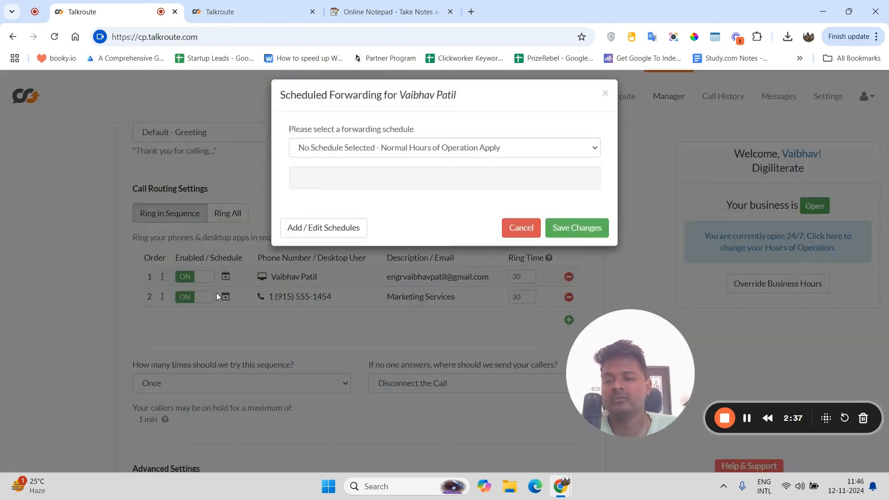
click(337, 164)
click(337, 165)
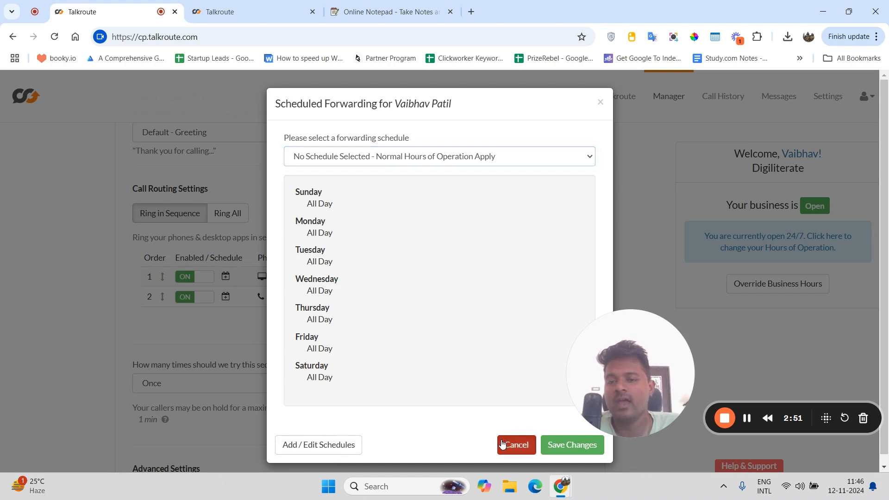
click(516, 445)
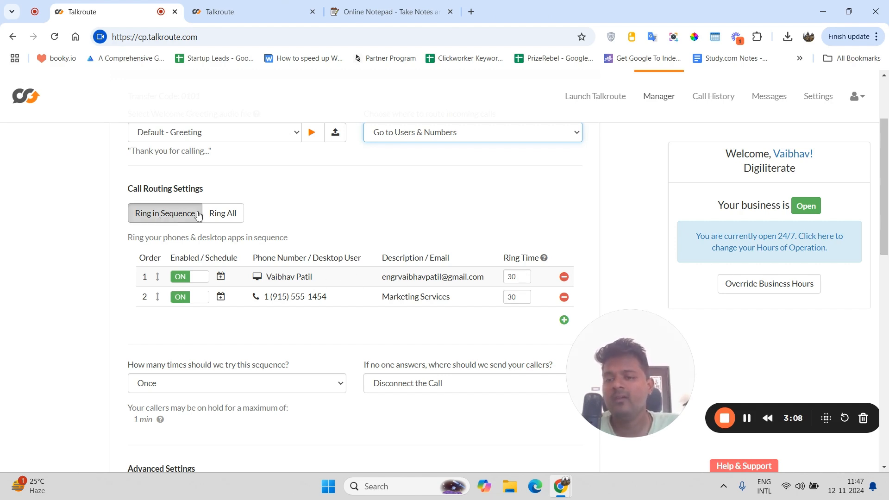
Step: Compare the Ring All and Ring in Sequence modes and check the setting for how many times the sequence is tried
click(217, 217)
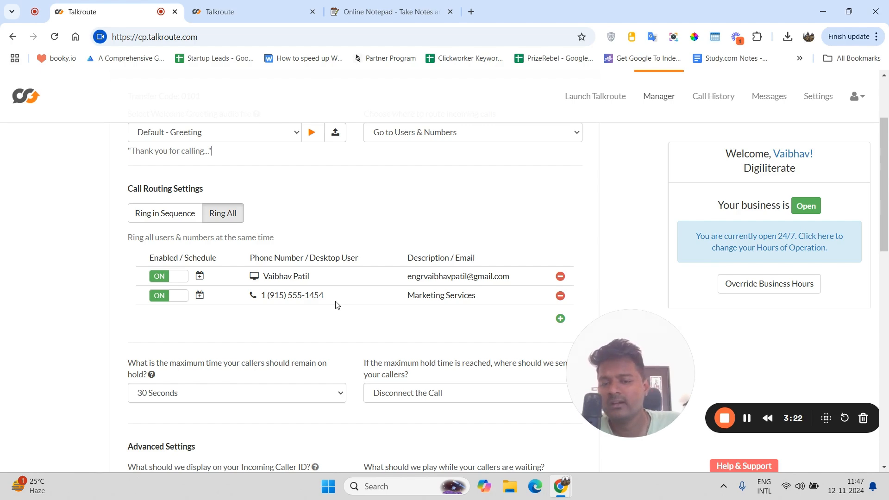
click(184, 217)
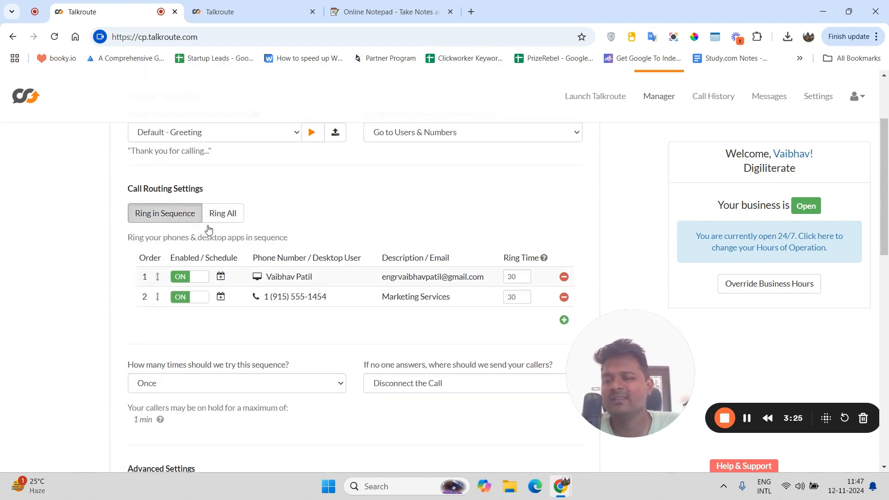
scroll(185, 216, down, 2)
click(208, 266)
click(235, 268)
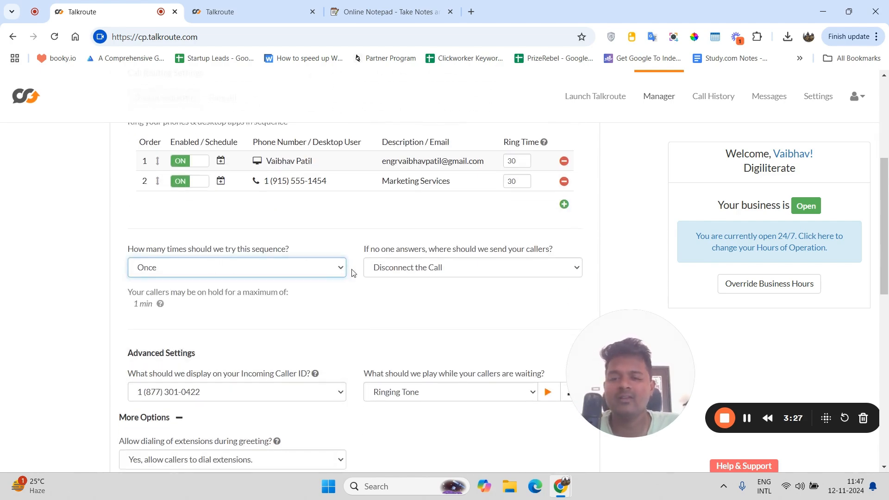
Step: Review the choices for where unanswered callers are sent and what plays while callers are waiting
scroll(234, 268, up, 1)
scroll(389, 217, down, 2)
click(390, 217)
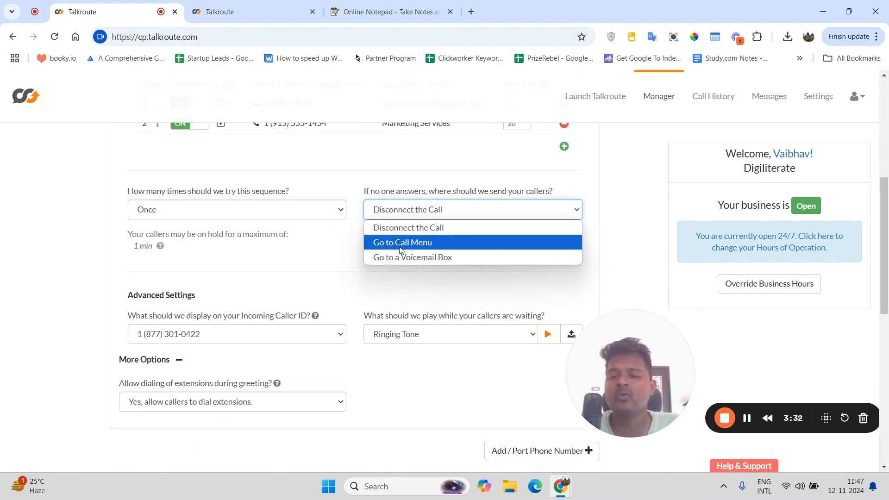
click(395, 227)
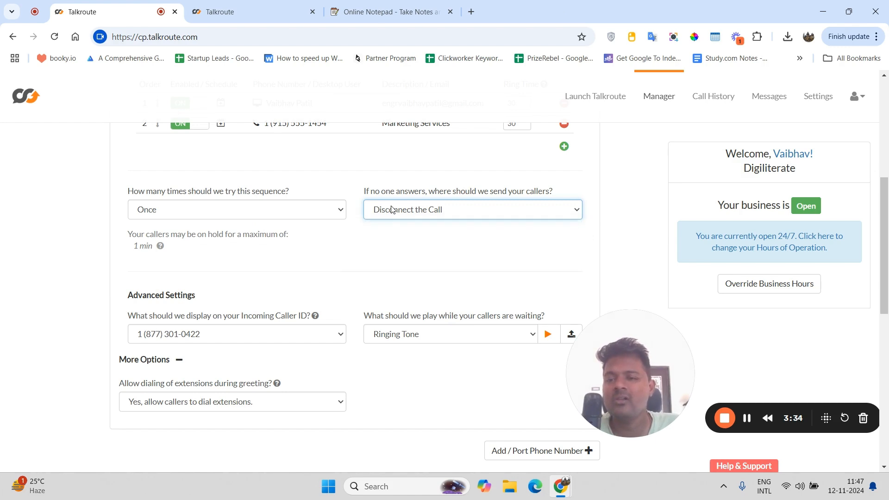
scroll(288, 244, down, 2)
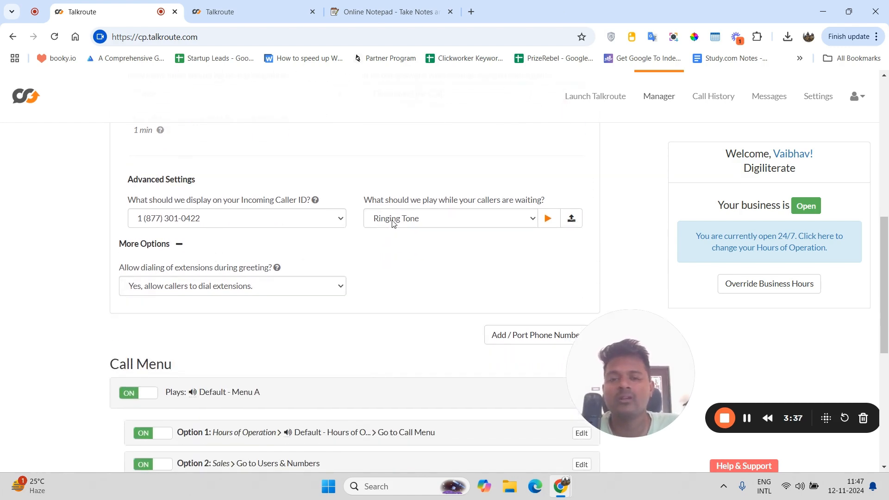
click(393, 223)
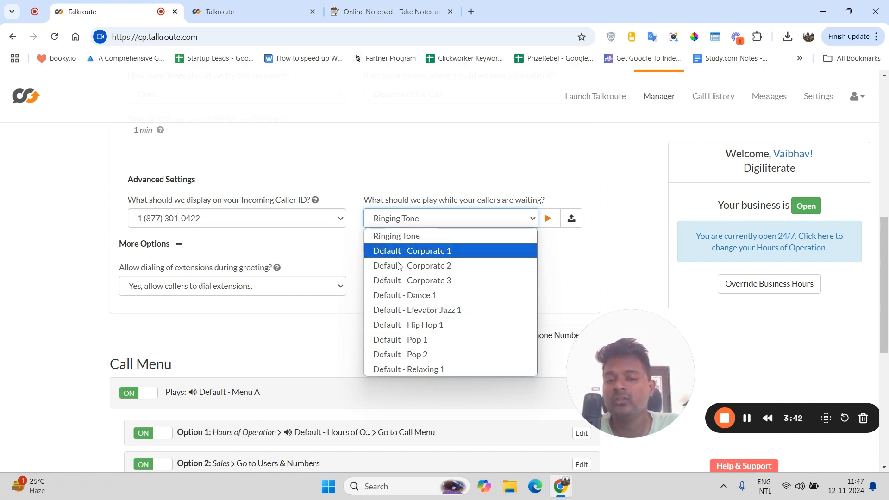
click(398, 215)
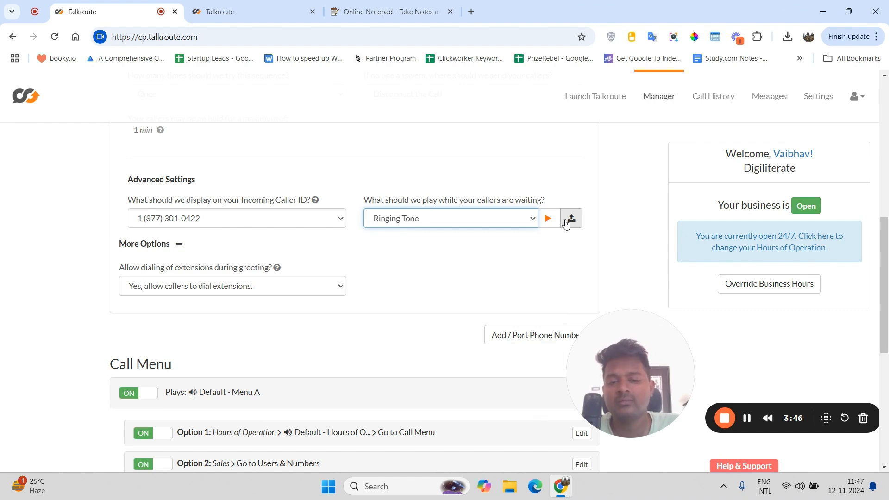
Step: Set the virtual number's call routing to Ring All and review the settings for that mode
scroll(566, 224, up, 8)
click(225, 271)
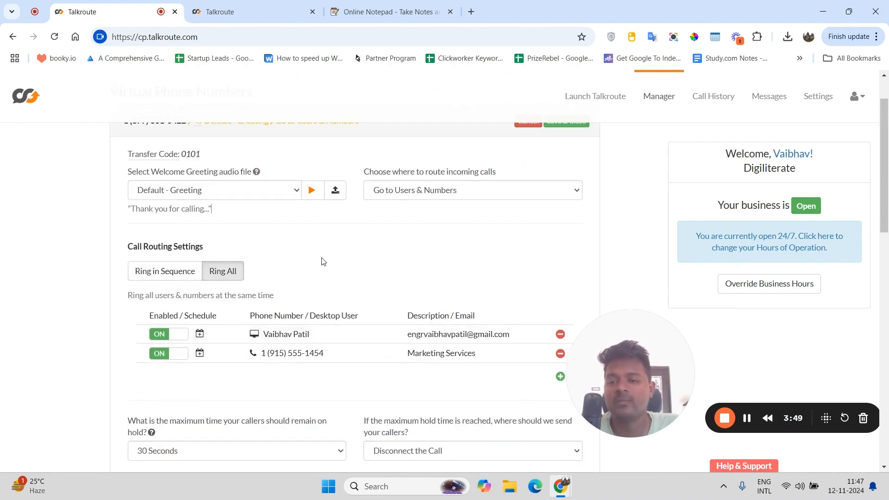
scroll(347, 272, down, 6)
scroll(424, 283, up, 6)
scroll(421, 269, up, 1)
Step: Set the virtual number's incoming call routing to Go to Call Menu and look over the Call Menu options
click(415, 250)
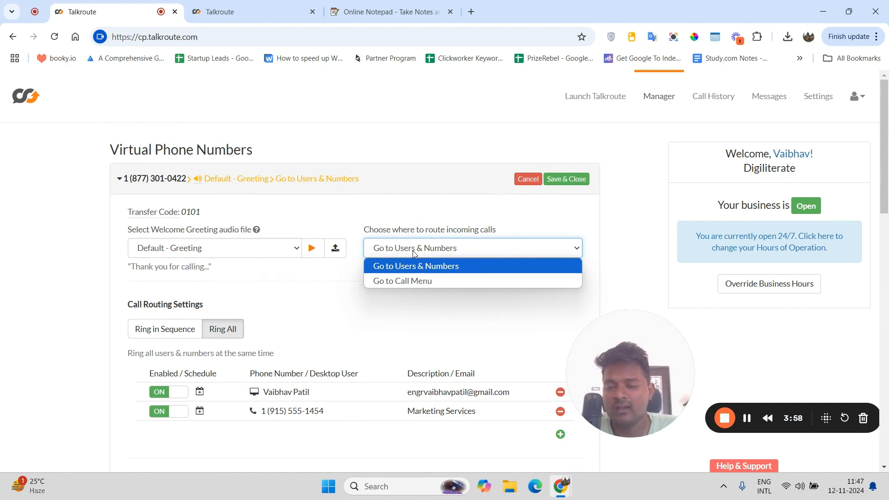
click(411, 281)
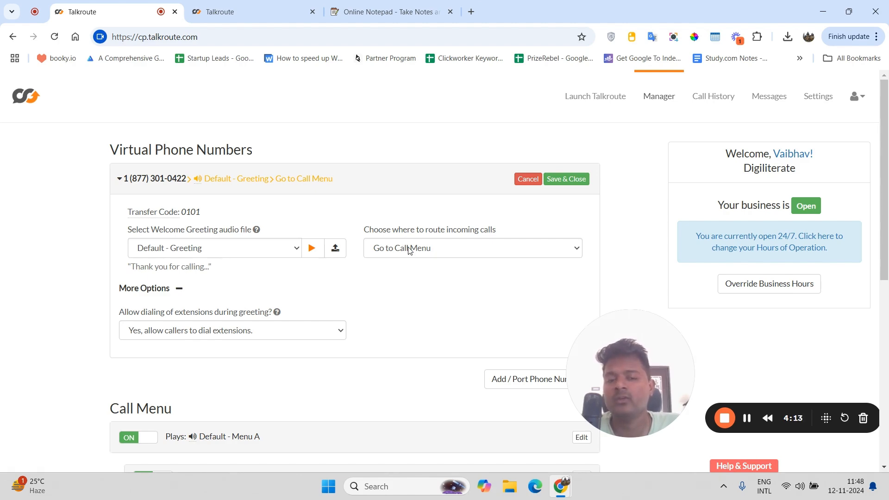
scroll(409, 250, down, 5)
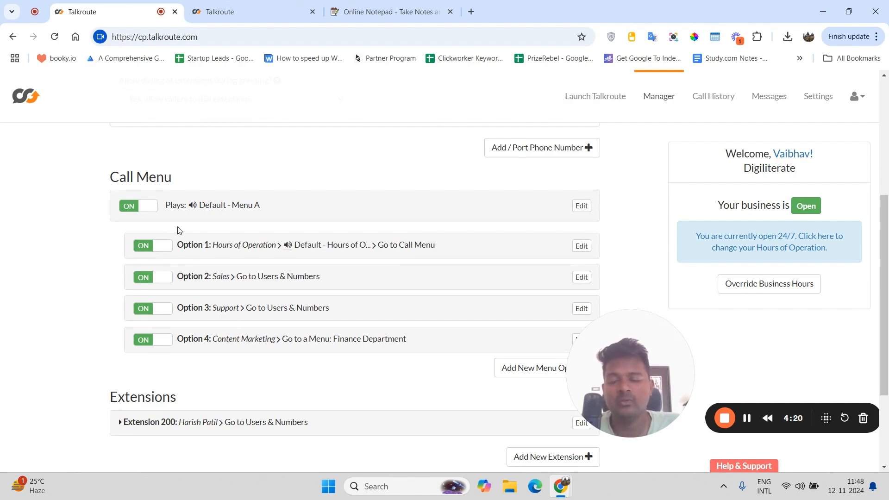
scroll(399, 211, down, 1)
scroll(187, 173, up, 1)
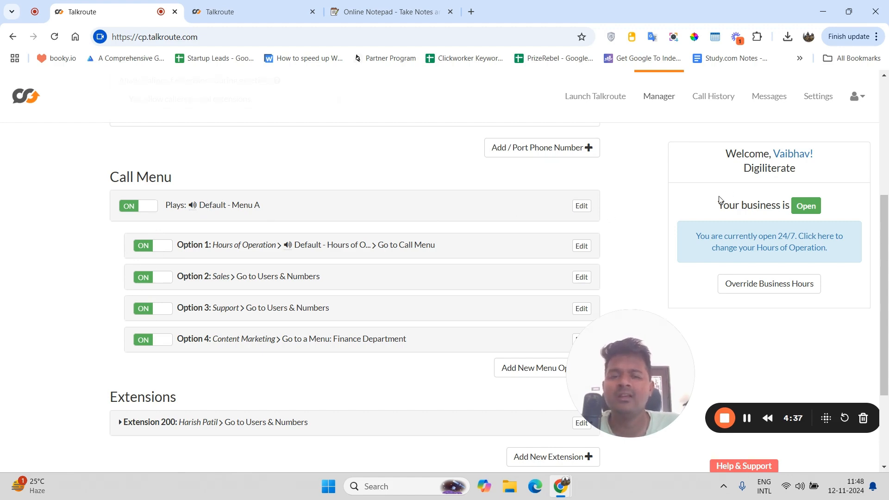
Step: Review the Call Menu's audio file choices and the virtual numbers forwarded to it, then close its settings without saving
click(584, 206)
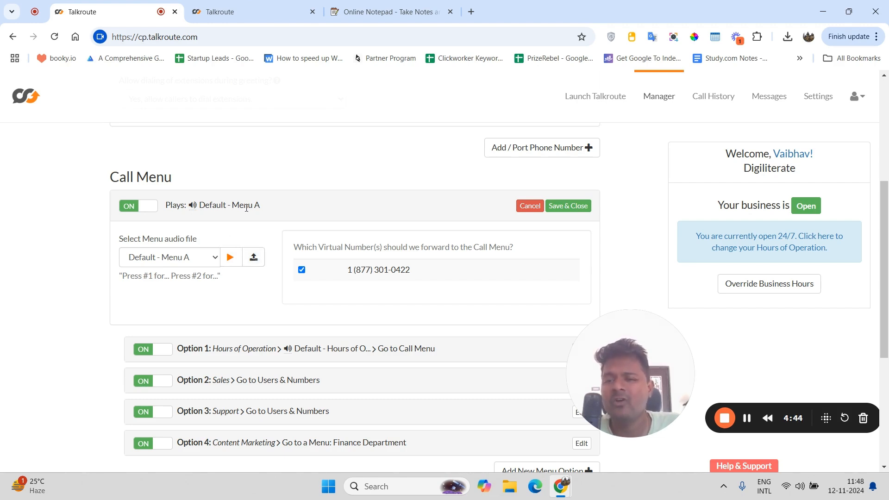
click(207, 255)
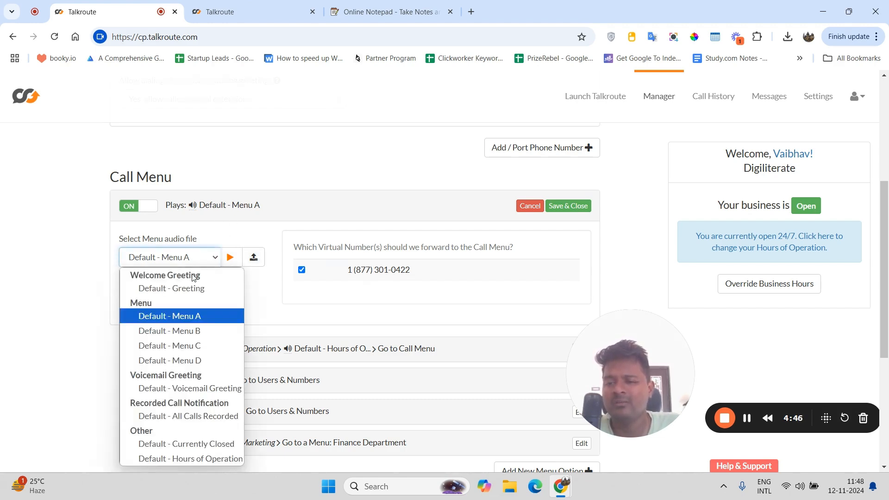
click(181, 317)
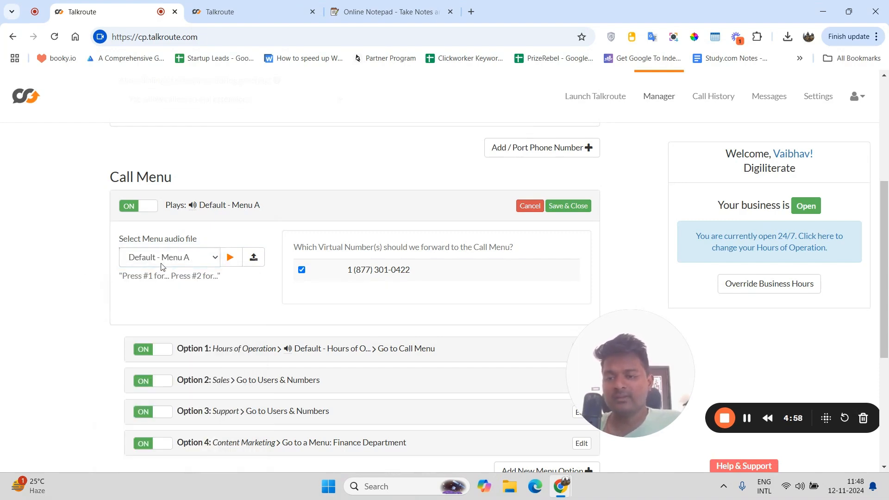
scroll(272, 272, up, 5)
scroll(268, 284, down, 4)
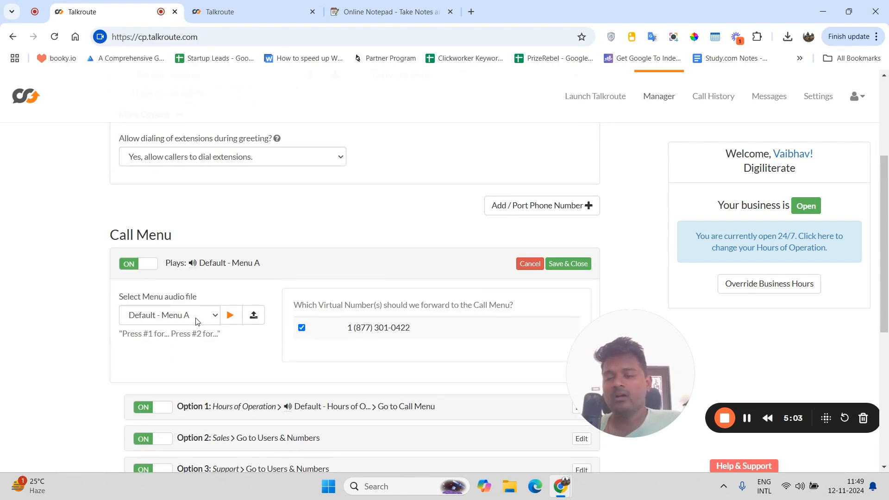
scroll(218, 311, down, 2)
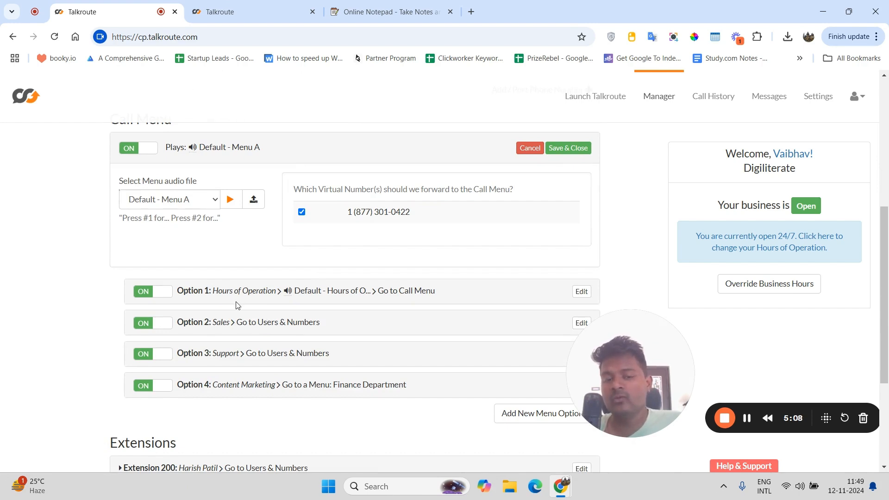
scroll(222, 305, down, 1)
scroll(218, 304, up, 2)
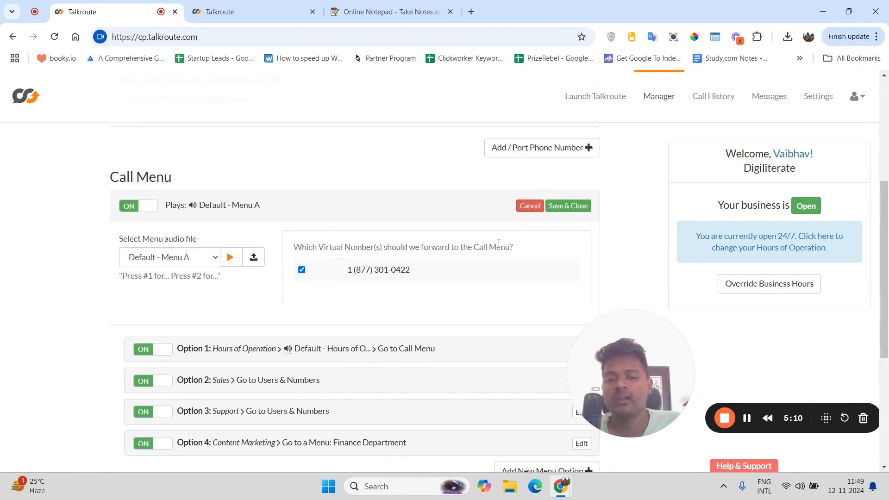
click(529, 204)
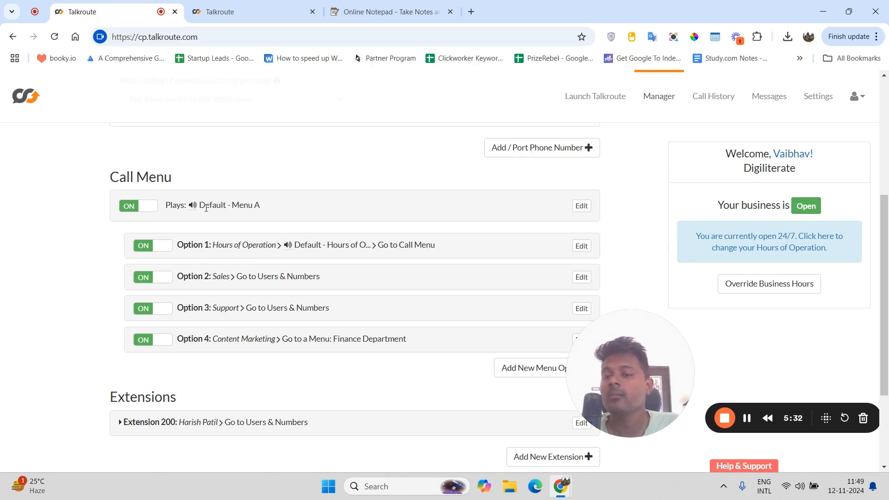
Step: Open menu option 1, Hours of Operation, for editing and review its description and number choices
click(581, 245)
triple_click(191, 234)
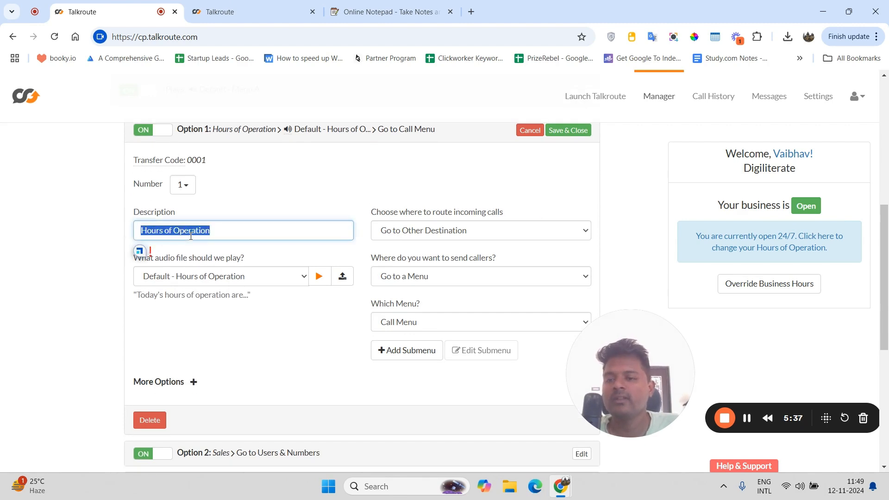
scroll(235, 194, up, 1)
scroll(239, 199, up, 1)
scroll(222, 194, down, 3)
click(190, 188)
click(191, 187)
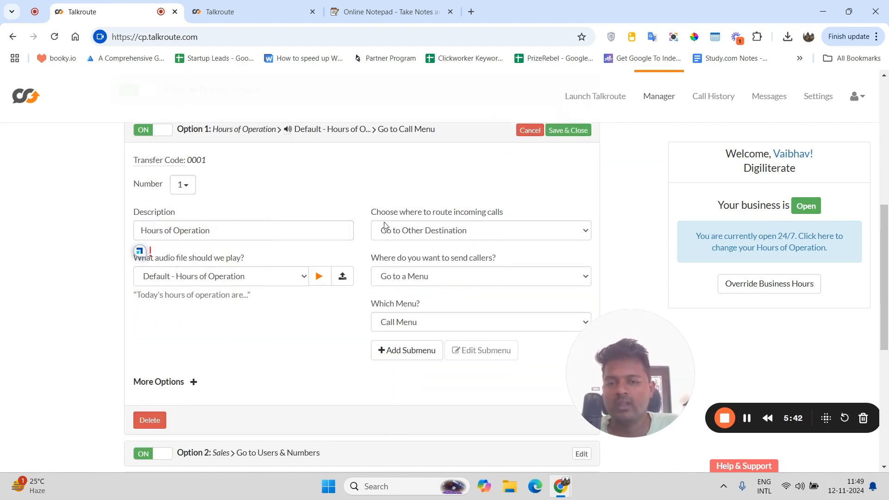
Step: Check which audio files can be played for the Hours of Operation menu option
click(243, 277)
click(243, 277)
click(243, 278)
click(243, 277)
click(243, 277)
click(242, 277)
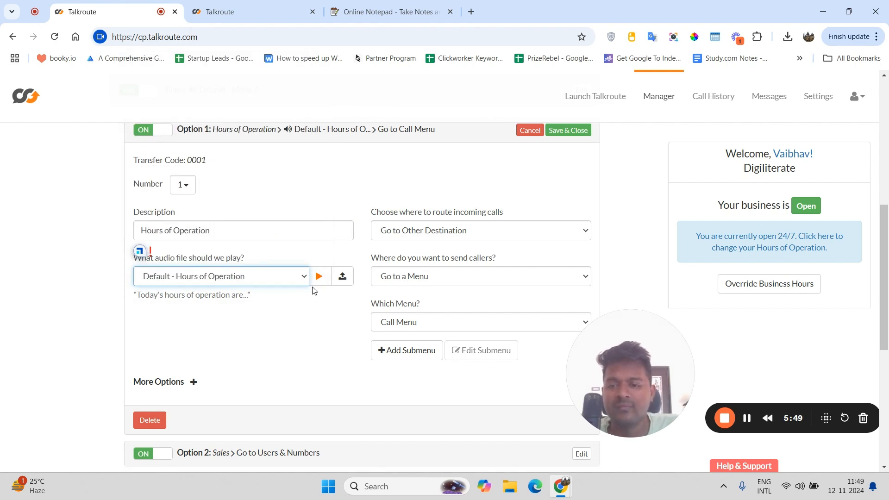
Step: Check the caller destination and incoming call routing choices for the Hours of Operation option
click(424, 278)
click(421, 277)
click(418, 230)
click(419, 231)
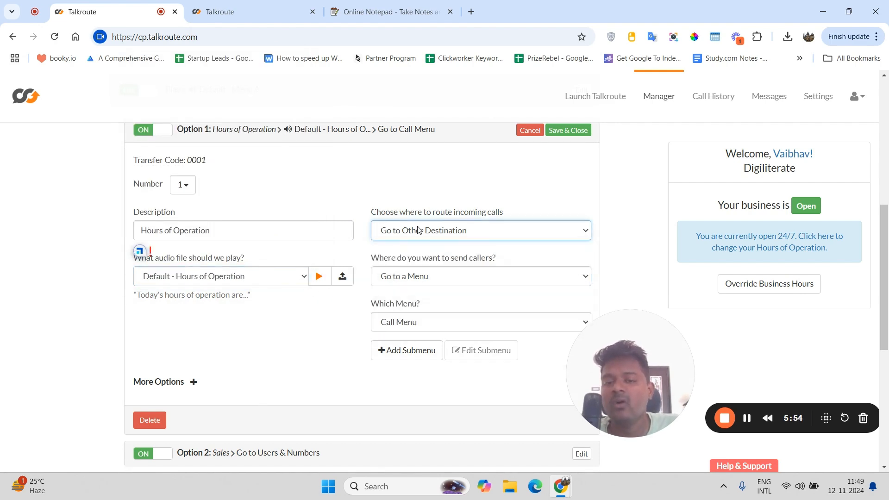
scroll(418, 259, up, 1)
scroll(418, 268, up, 1)
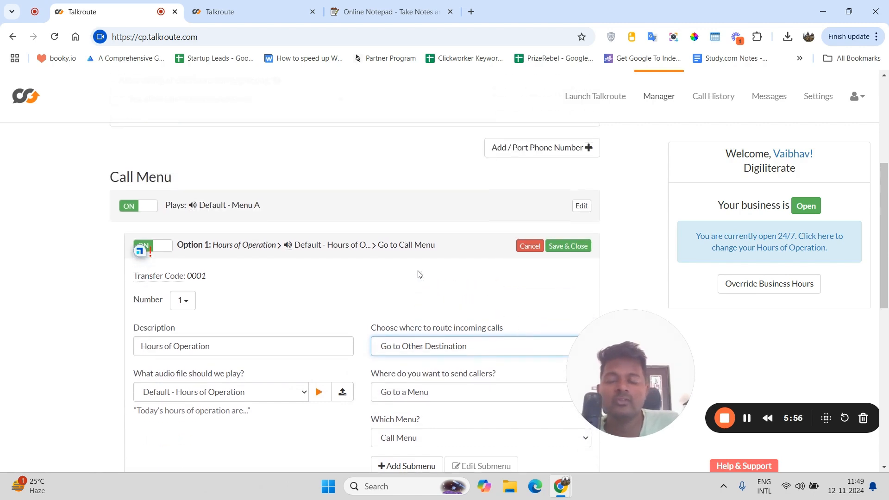
scroll(492, 310, down, 1)
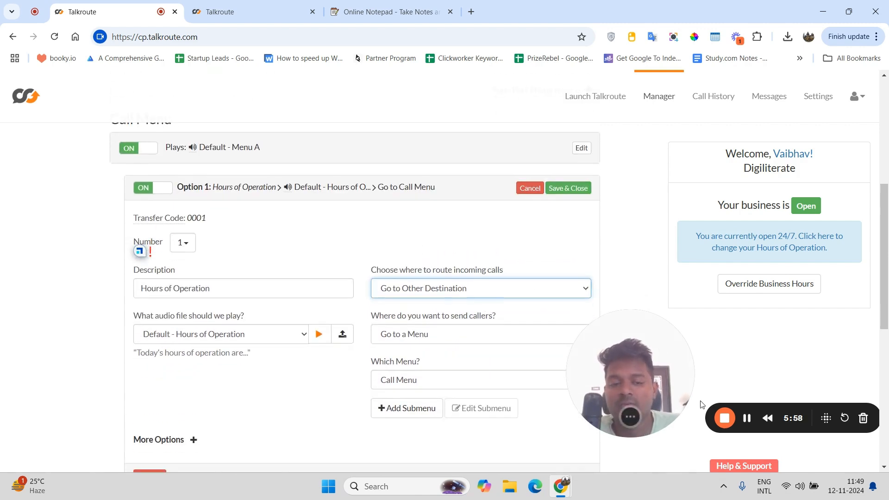
click(747, 421)
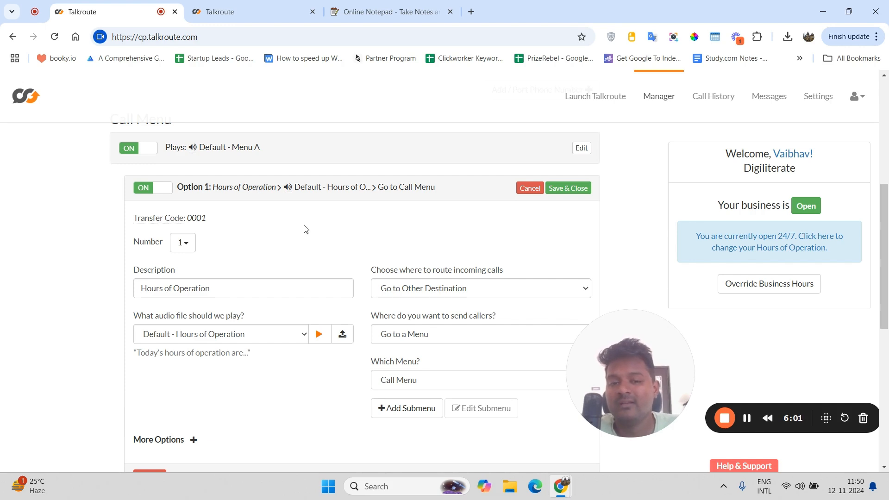
Step: Route the Hours of Operation option to Go to Users & Numbers and review the resulting call routing settings
click(404, 288)
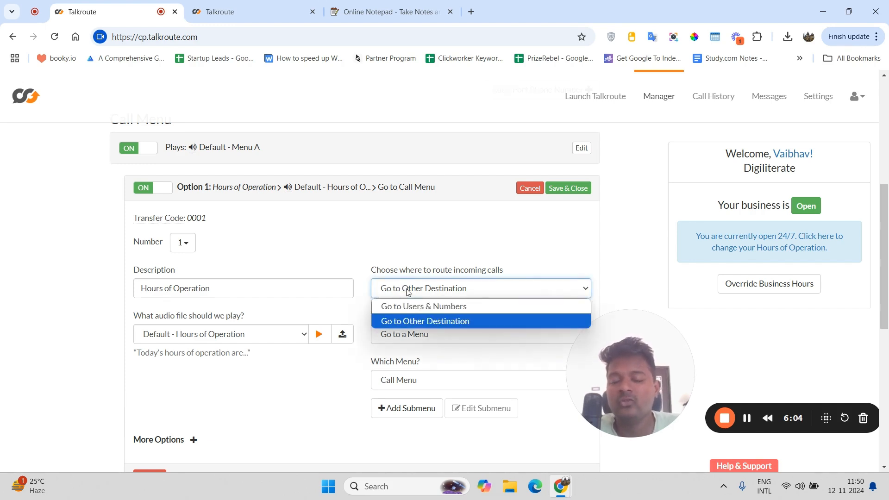
click(408, 306)
scroll(384, 250, down, 1)
scroll(404, 251, down, 1)
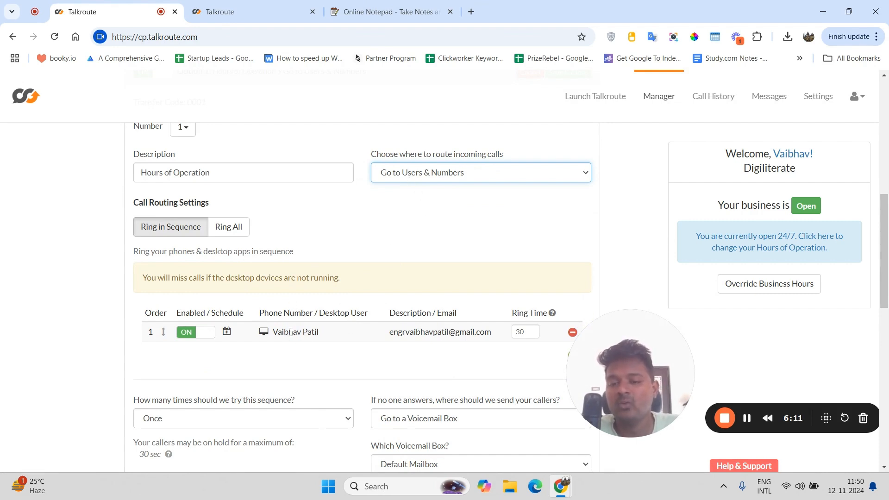
Step: Switch the Hours of Operation option to Go to Other Destination and review where its callers can be sent
click(416, 178)
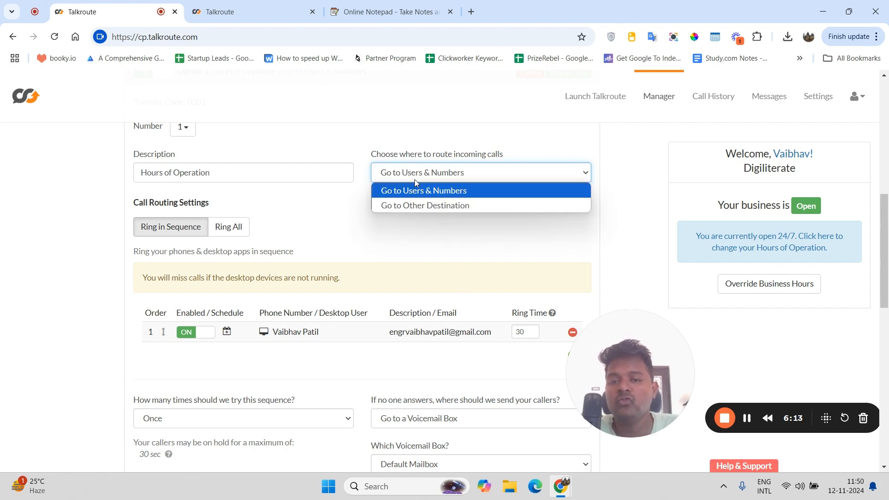
click(422, 205)
scroll(401, 218, up, 1)
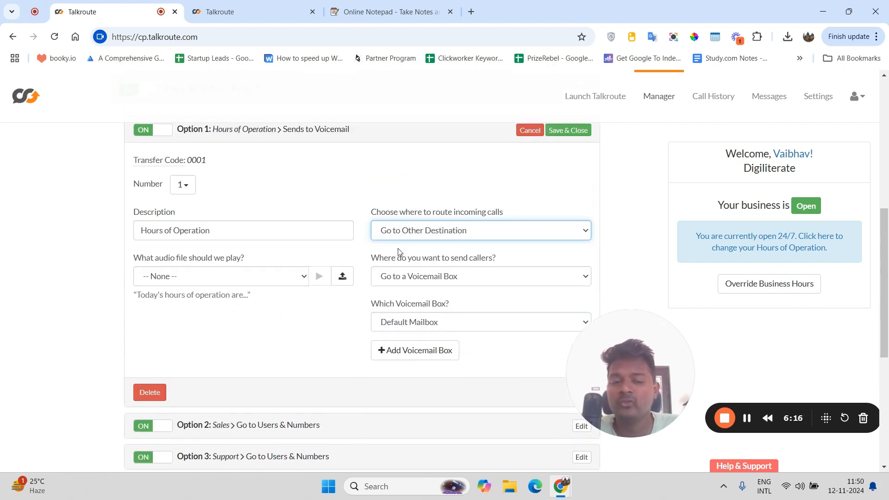
click(416, 278)
click(416, 279)
click(416, 279)
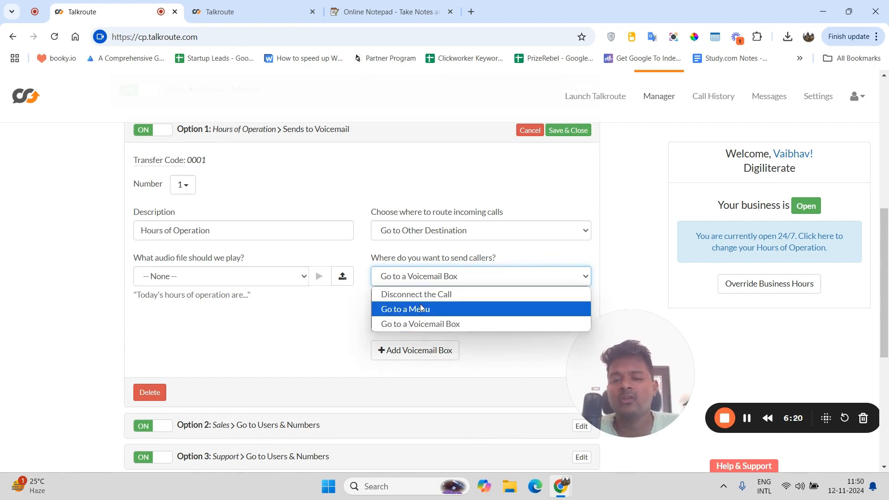
click(407, 280)
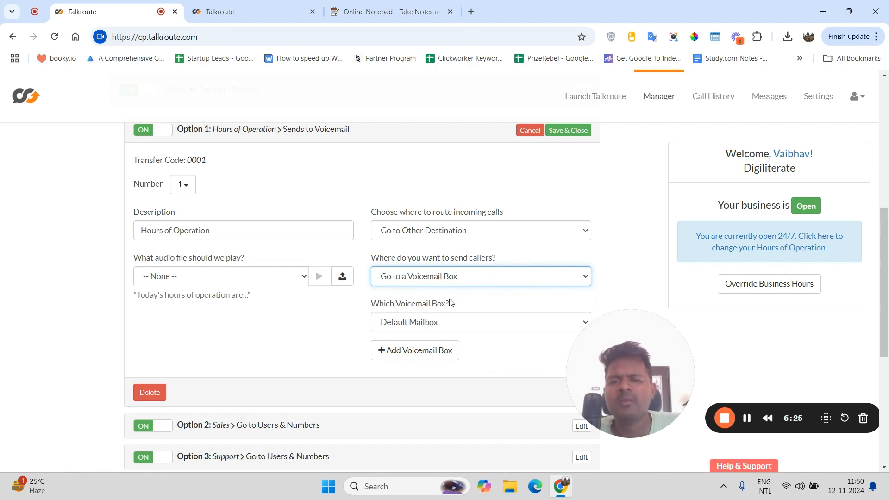
Step: Look over the voicemail settings, other menu options and extensions, then discard the changes to the Hours of Operation option
scroll(453, 298, down, 1)
scroll(452, 299, up, 2)
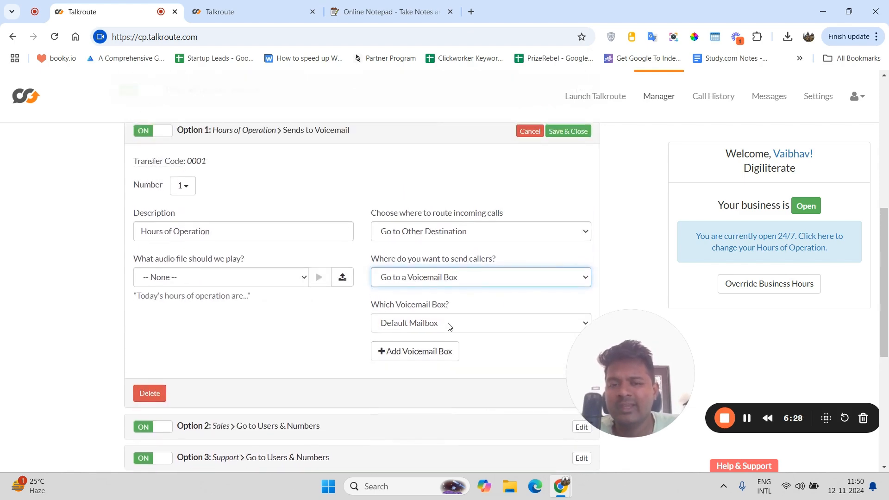
scroll(452, 320, down, 3)
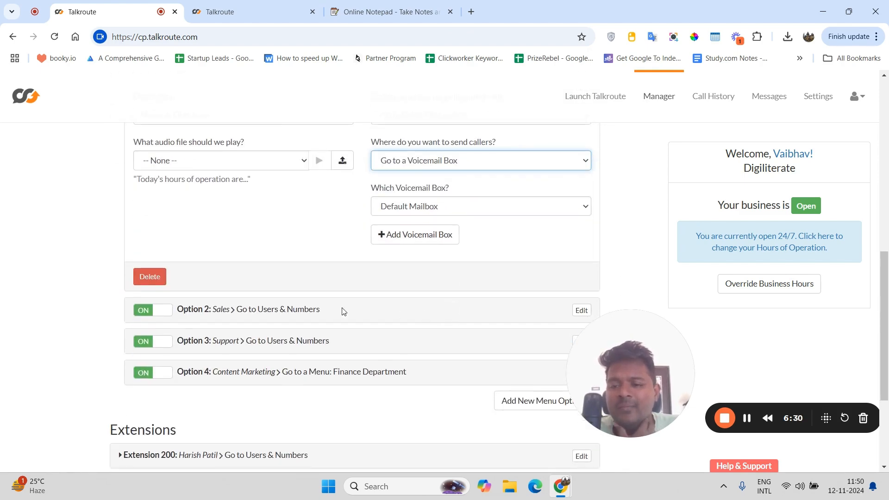
scroll(549, 307, down, 1)
scroll(549, 306, down, 1)
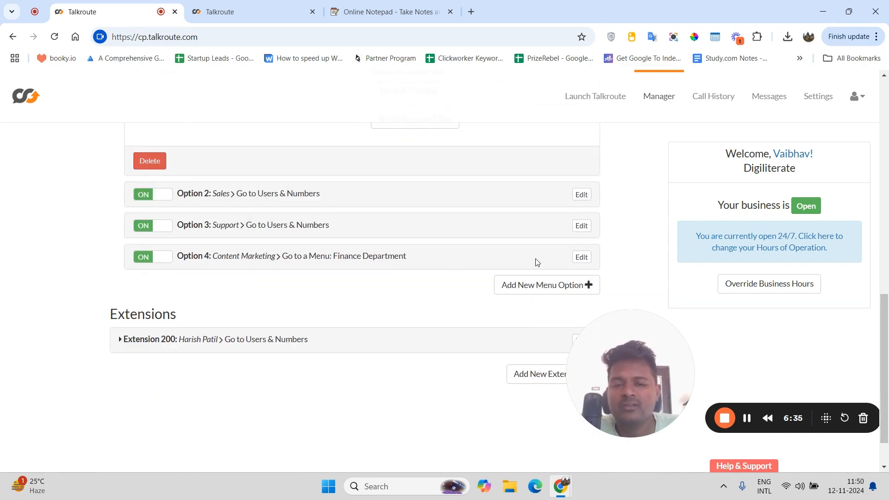
scroll(311, 255, up, 5)
scroll(312, 254, up, 1)
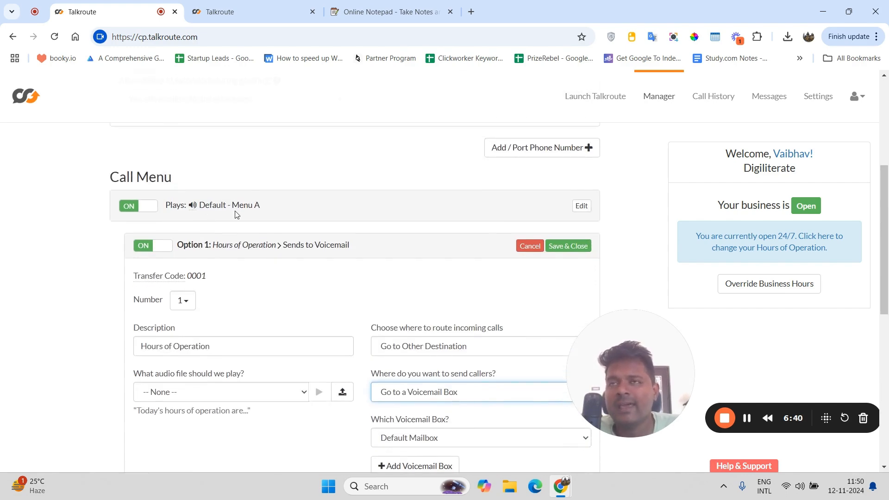
scroll(505, 248, down, 2)
scroll(329, 258, up, 1)
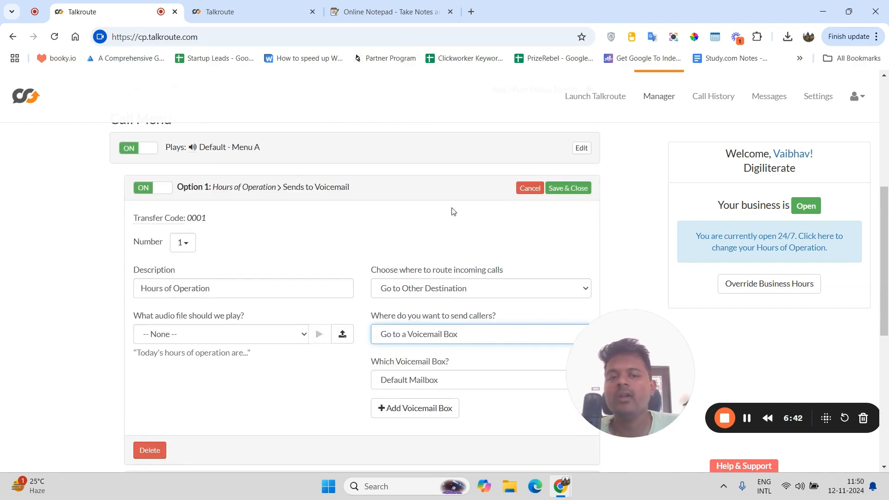
click(530, 188)
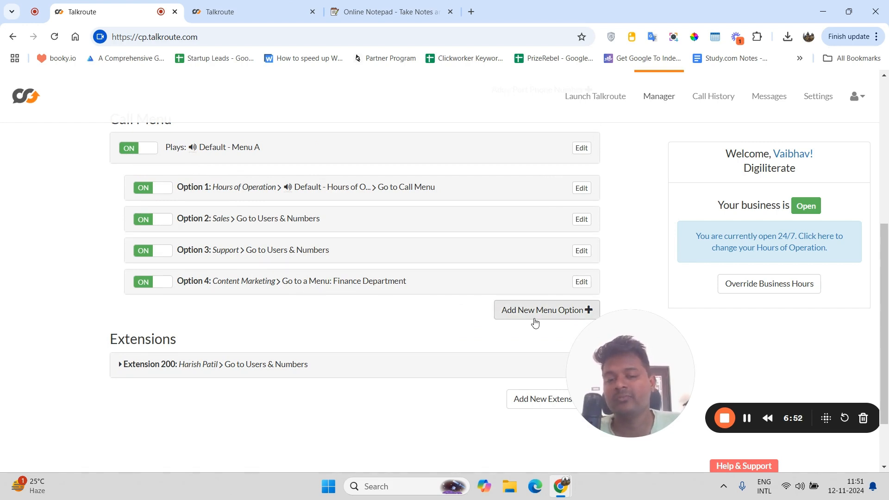
Step: Add a new option to the Call Menu and look over its number, description and call routing fields
click(514, 308)
scroll(212, 264, down, 1)
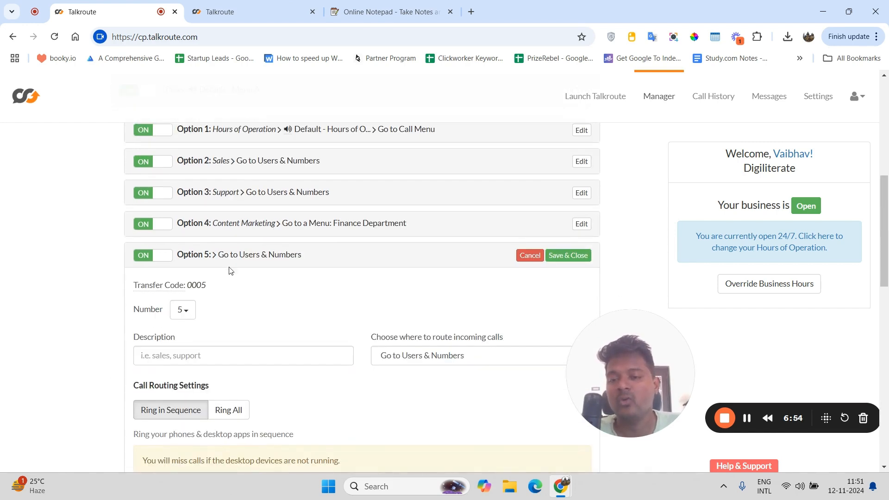
scroll(206, 271, down, 2)
scroll(205, 271, down, 2)
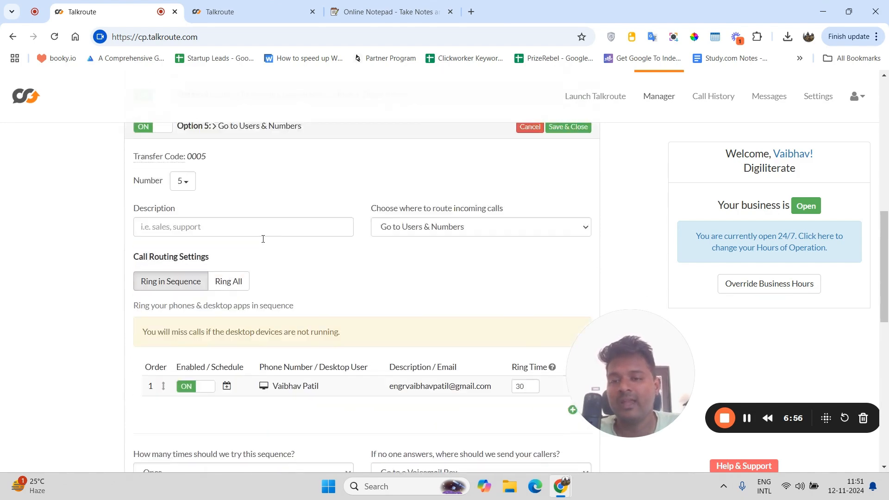
scroll(260, 240, up, 2)
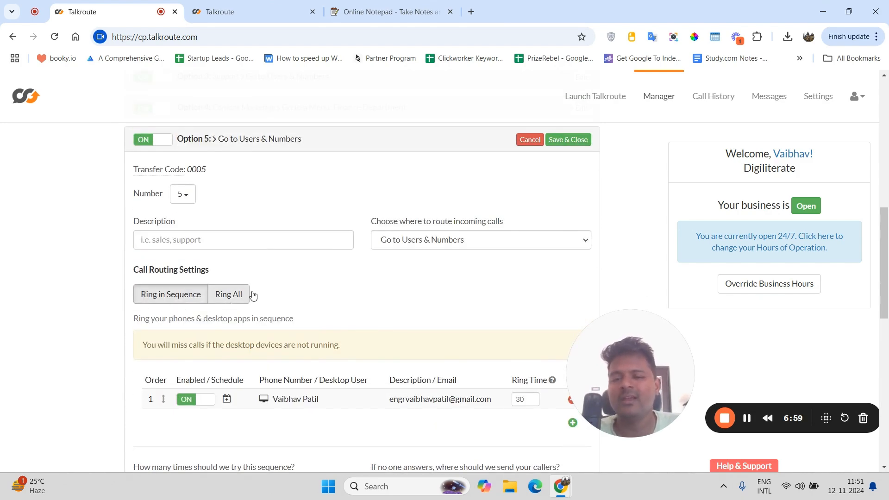
Step: Check the incoming call routing choices for Option 5 and look through its voicemail and advanced settings
click(373, 246)
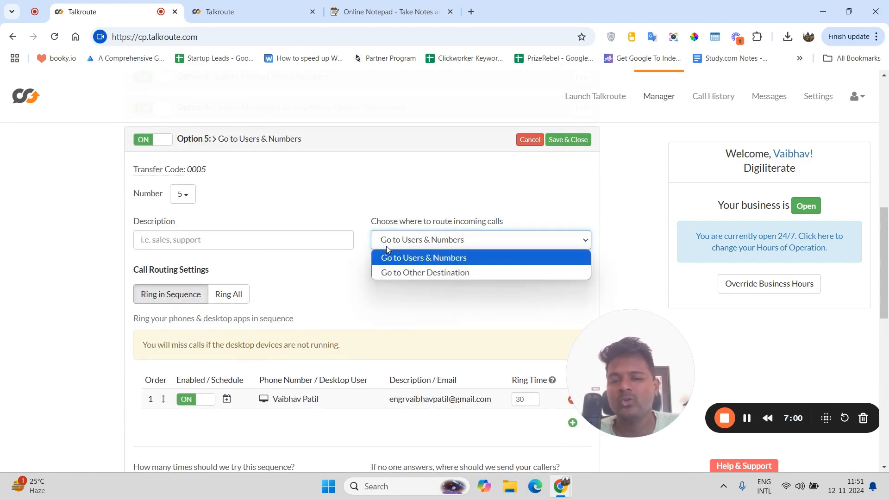
click(361, 270)
scroll(454, 320, down, 10)
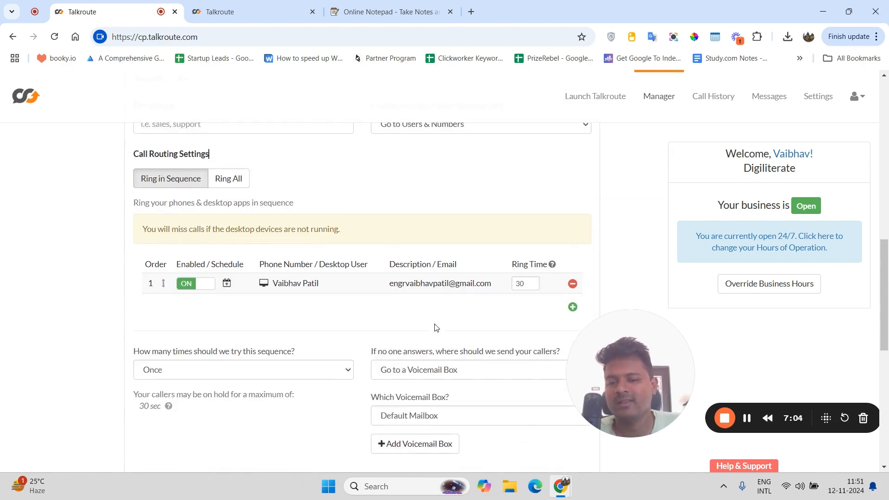
scroll(428, 336, down, 1)
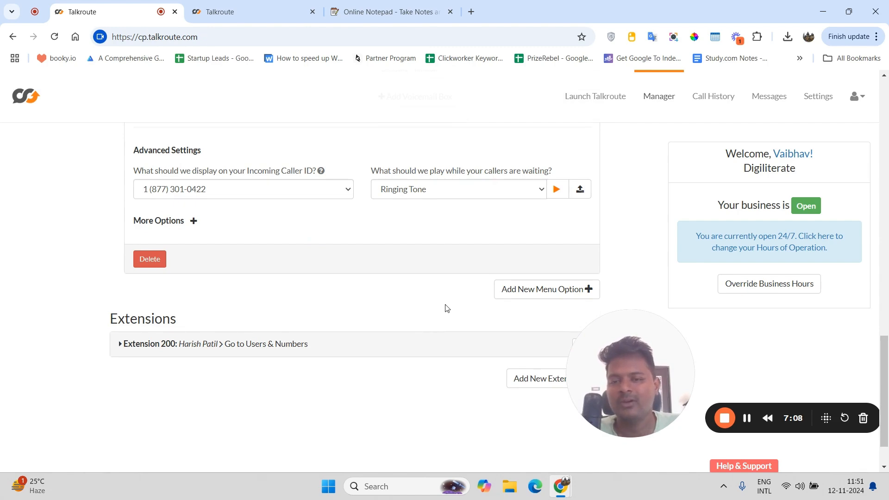
scroll(419, 308, up, 10)
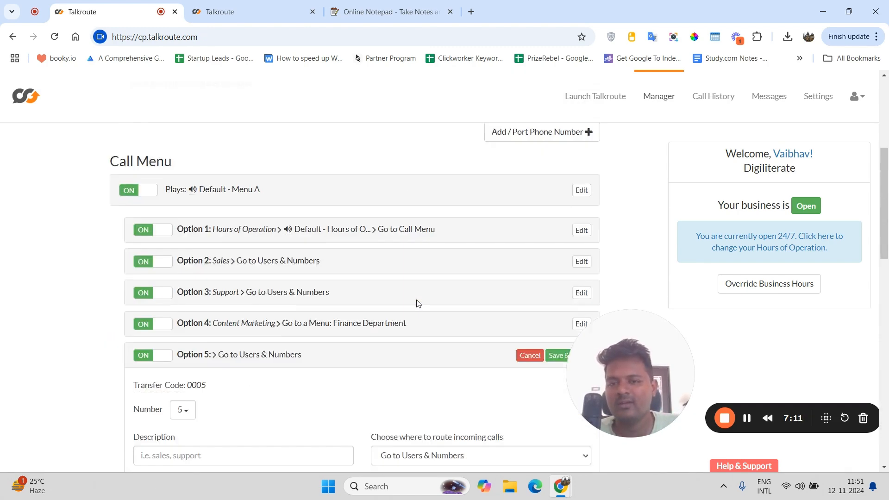
Step: Compare the virtual phone number's greeting and routing with the options listed under the Call Menu
scroll(423, 240, up, 5)
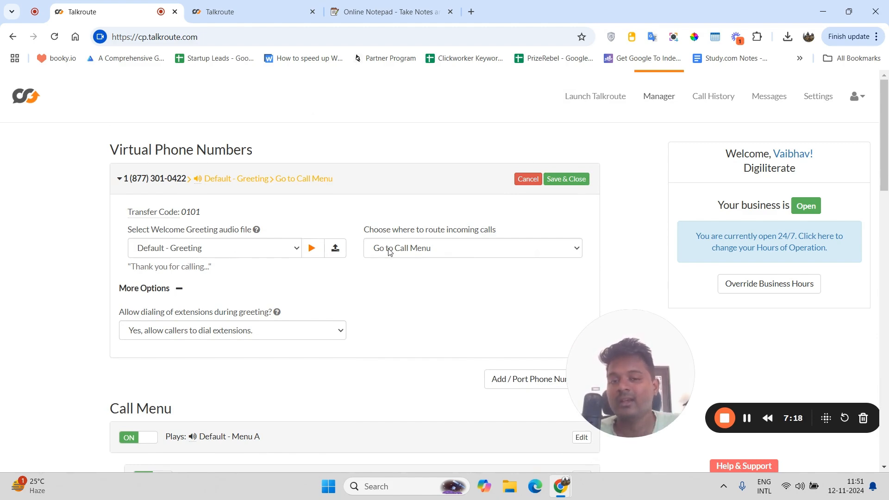
scroll(390, 257, down, 6)
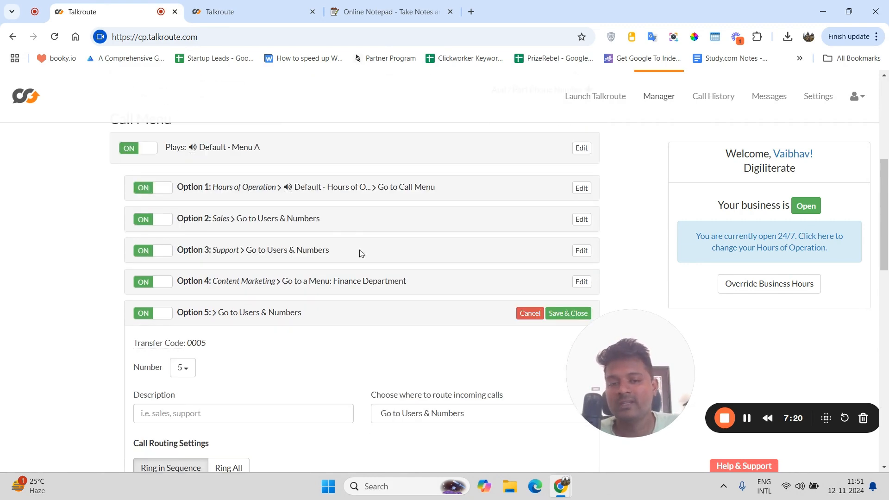
scroll(389, 315, down, 1)
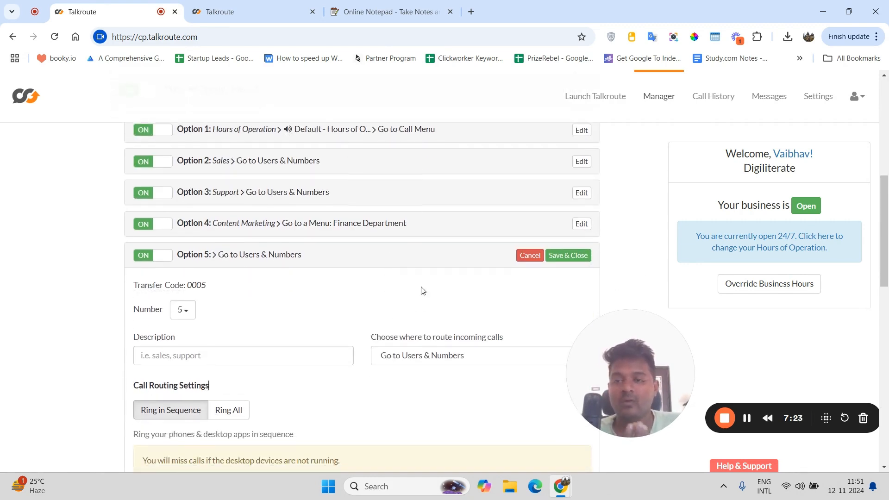
scroll(424, 289, up, 1)
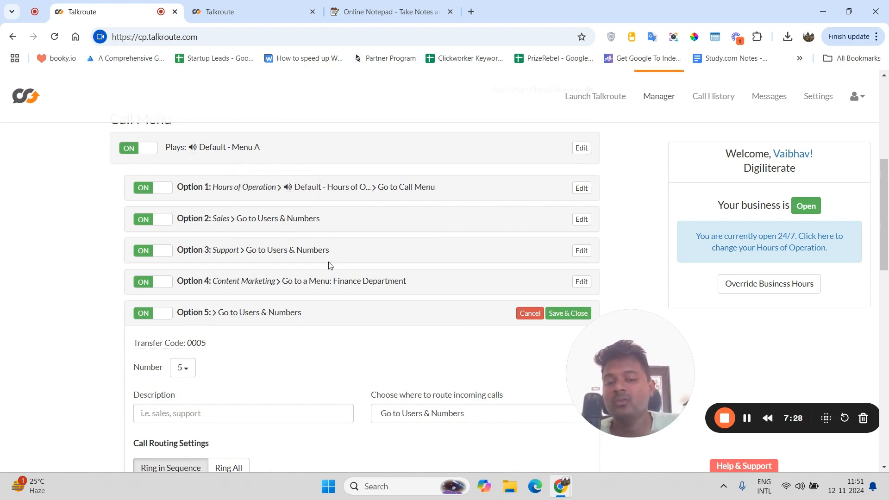
Step: Review Option 5's ring sequence, voicemail and caller ID settings, including the audio setting under More Options
scroll(336, 273, down, 1)
scroll(339, 277, down, 5)
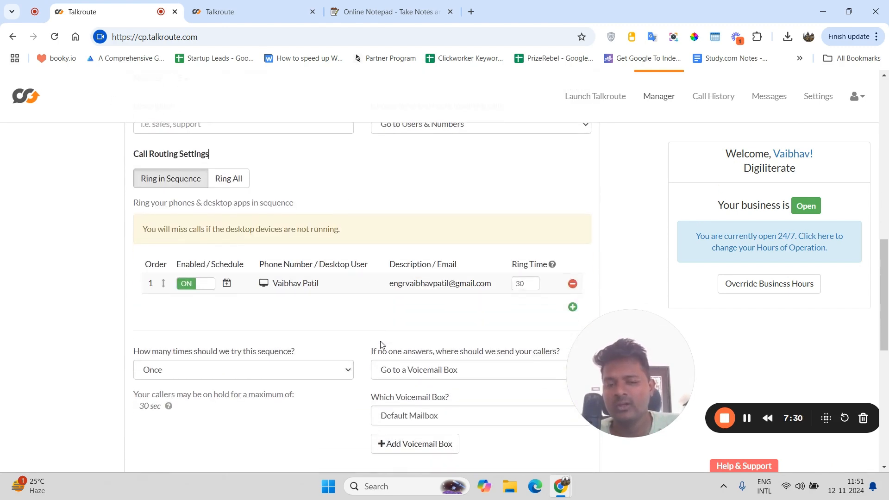
scroll(369, 319, down, 7)
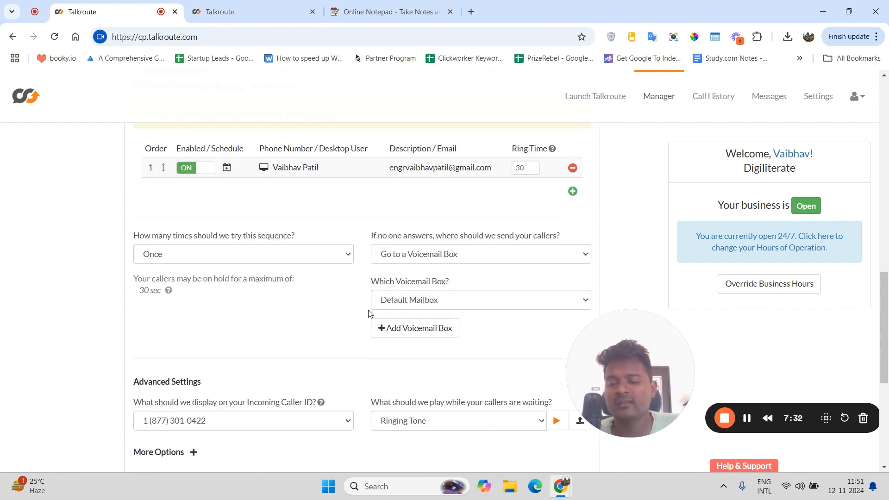
click(193, 222)
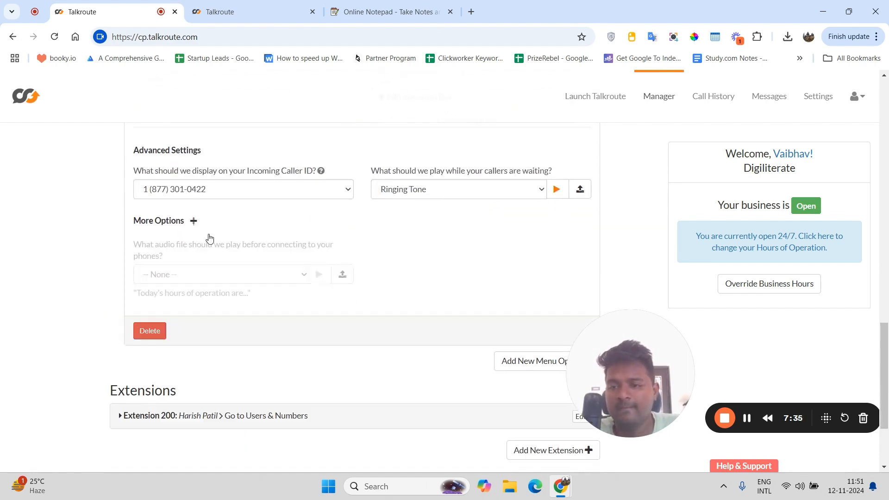
click(192, 223)
scroll(279, 277, down, 2)
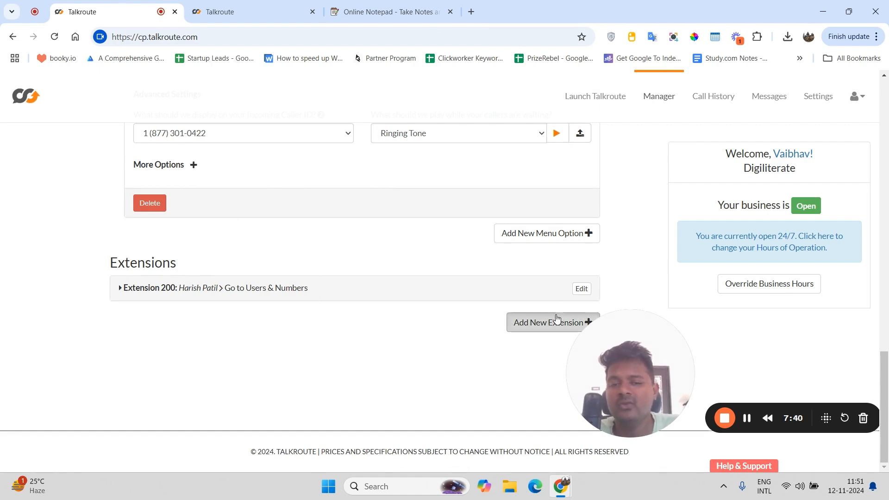
Step: Add a new extension and look through its call routing, voicemail and advanced settings
click(526, 321)
scroll(484, 318, down, 2)
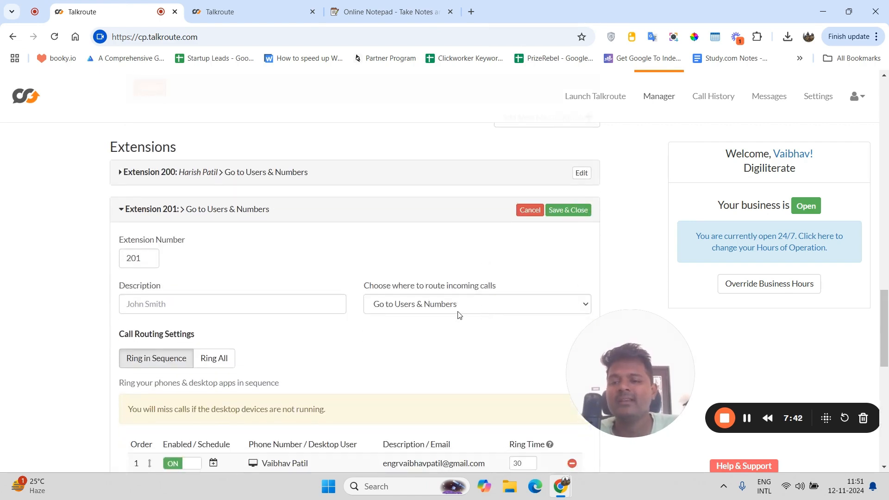
scroll(460, 315, up, 1)
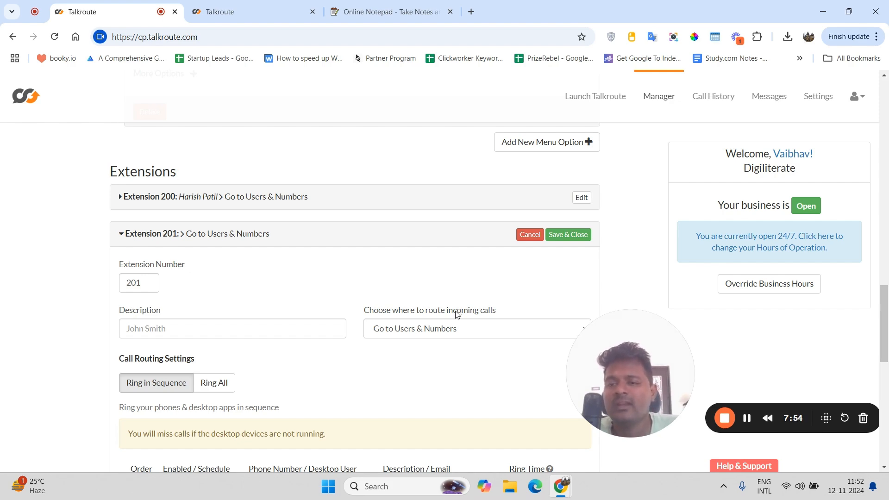
scroll(501, 242, down, 12)
scroll(379, 321, up, 6)
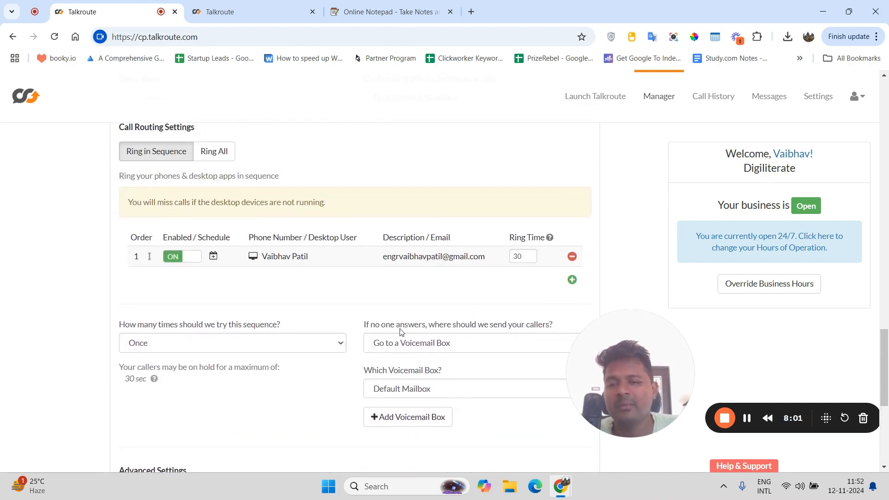
scroll(401, 332, up, 4)
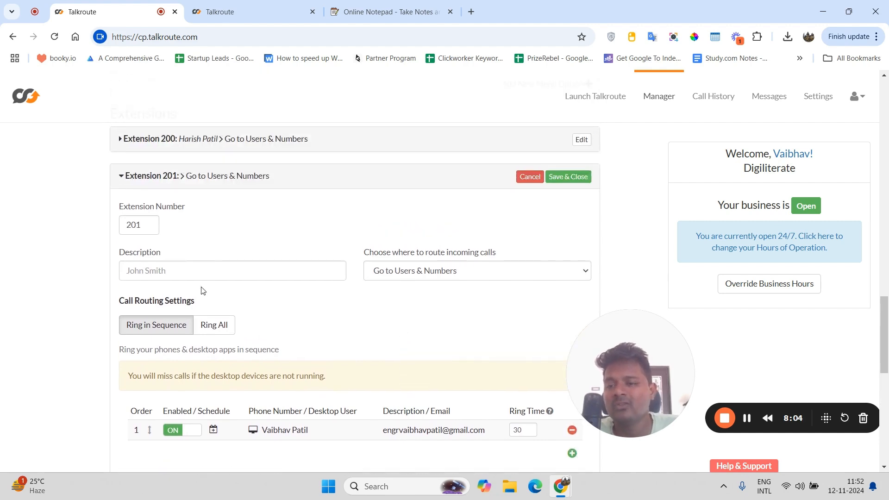
Step: Examine Extension 201's number and description fields, its choices for routing incoming calls and its ring settings
click(139, 228)
click(147, 272)
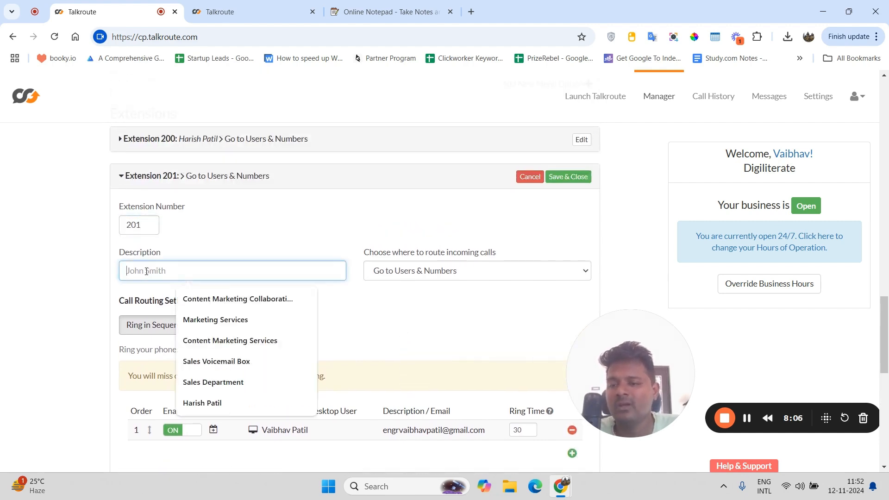
click(413, 268)
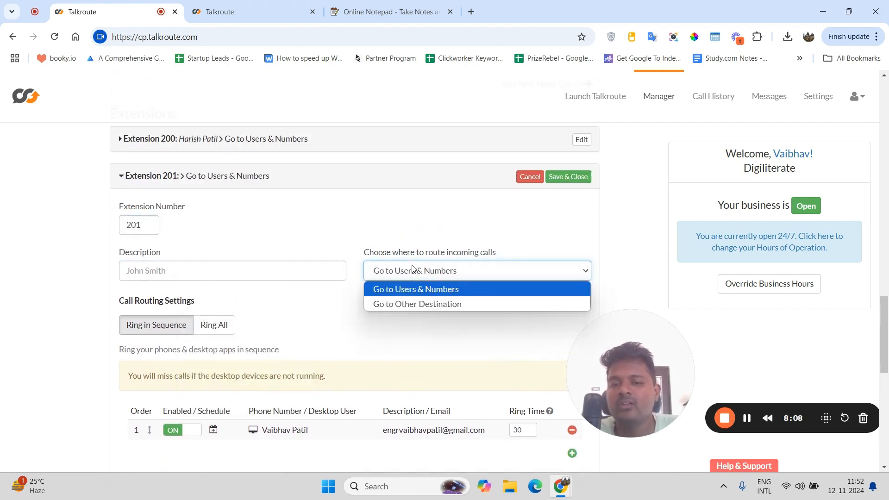
click(417, 272)
click(412, 274)
scroll(333, 300, down, 2)
scroll(394, 310, down, 1)
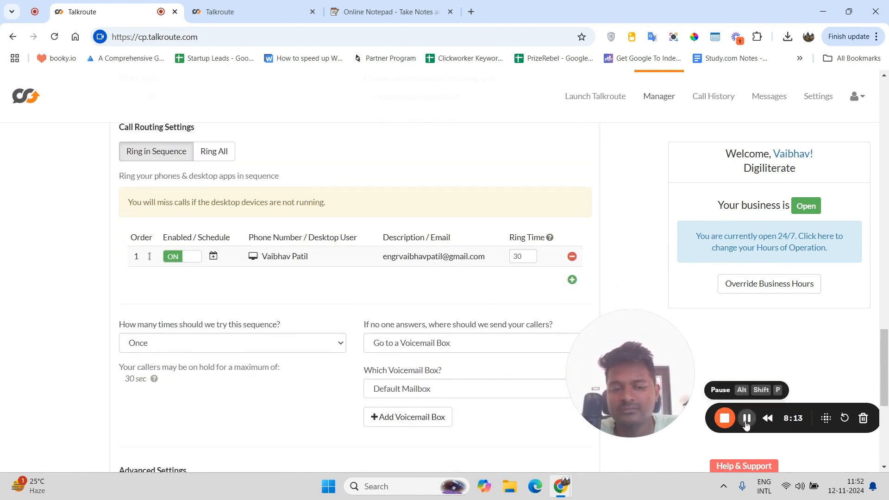
scroll(561, 284, up, 2)
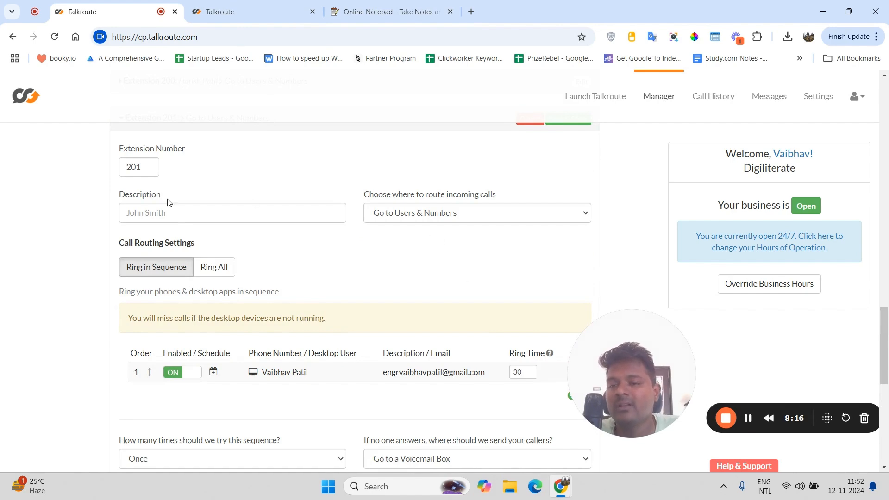
click(437, 211)
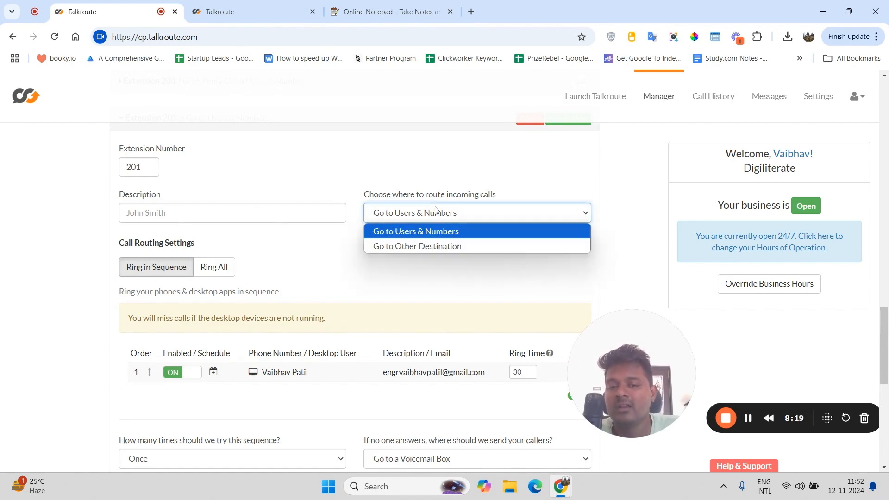
click(436, 212)
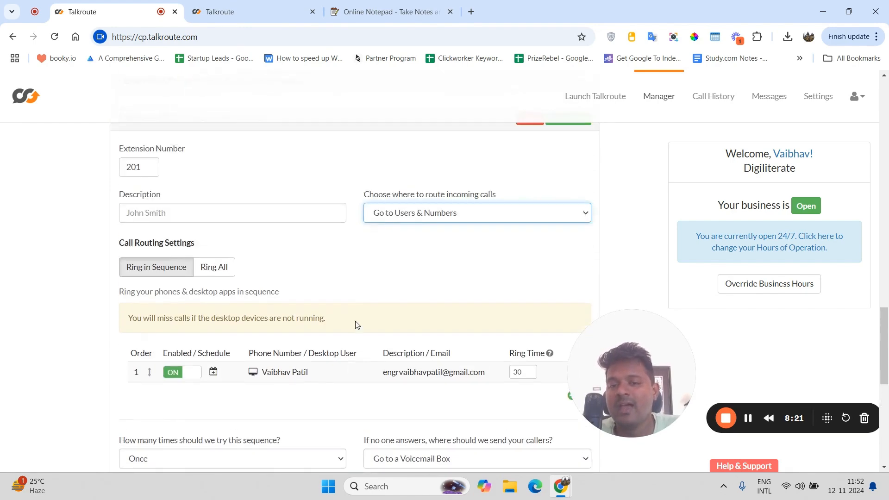
Step: Route Extension 201 to Go to Other Destination, check where callers can be sent, and return it to Go to Users & Numbers
click(390, 213)
click(401, 246)
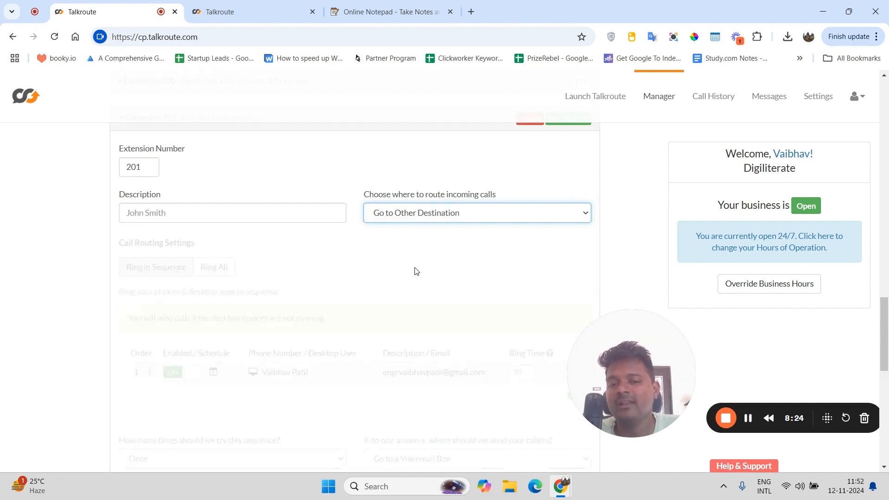
click(430, 286)
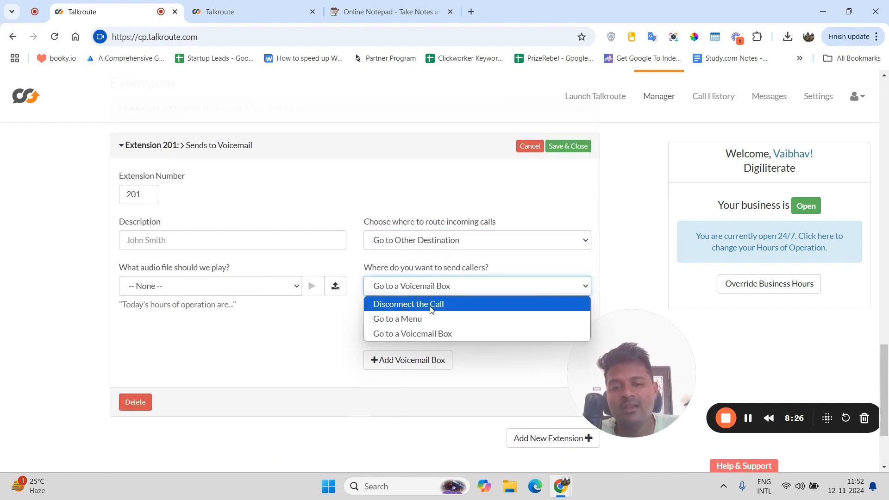
click(429, 246)
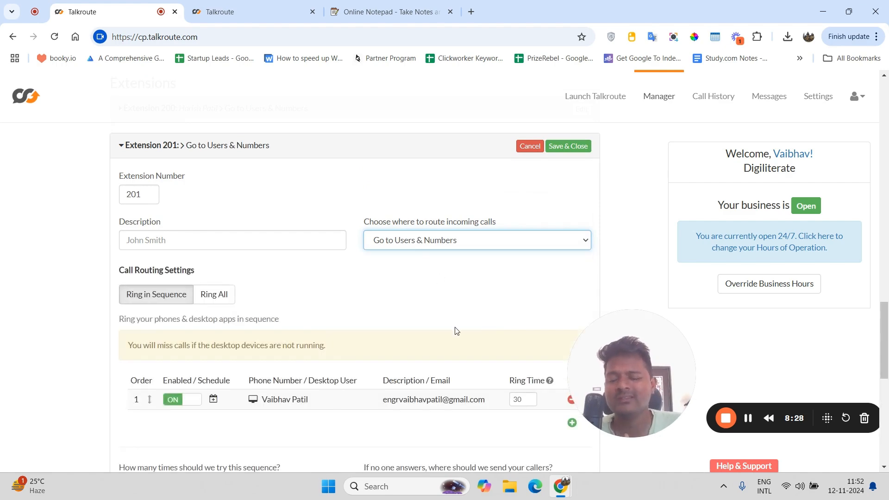
Step: Review Extension 201's voicemail, caller ID and waiting tone settings, and return to the virtual phone number's settings
scroll(456, 333, down, 8)
scroll(458, 335, down, 1)
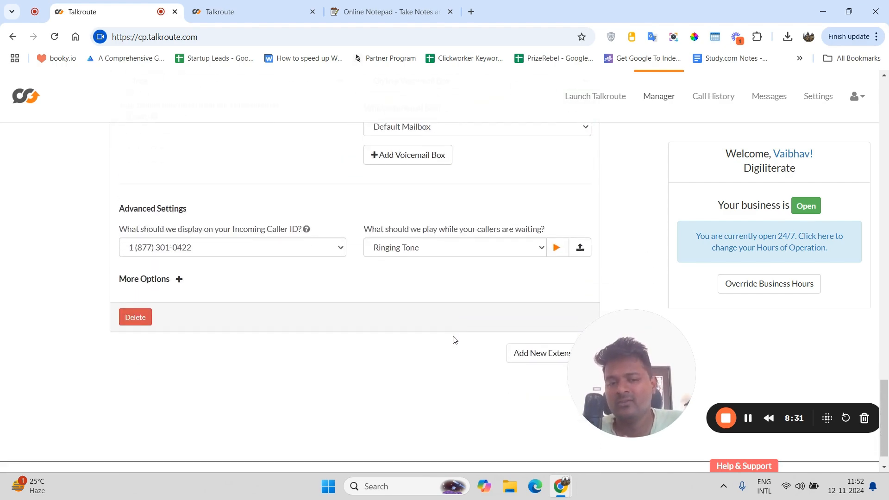
scroll(445, 369, up, 8)
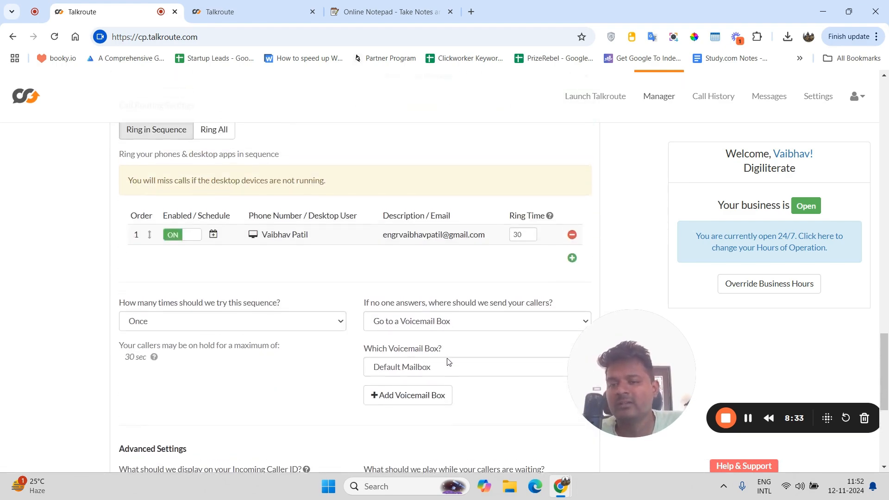
scroll(278, 283, up, 4)
scroll(520, 267, up, 20)
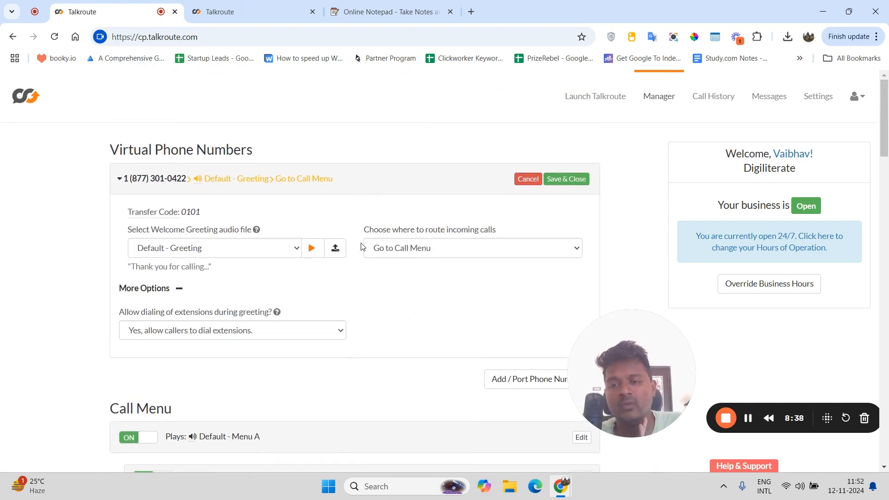
Step: Discard the open edits to the virtual phone number, the new Option 5 and the new Extension 201
click(532, 182)
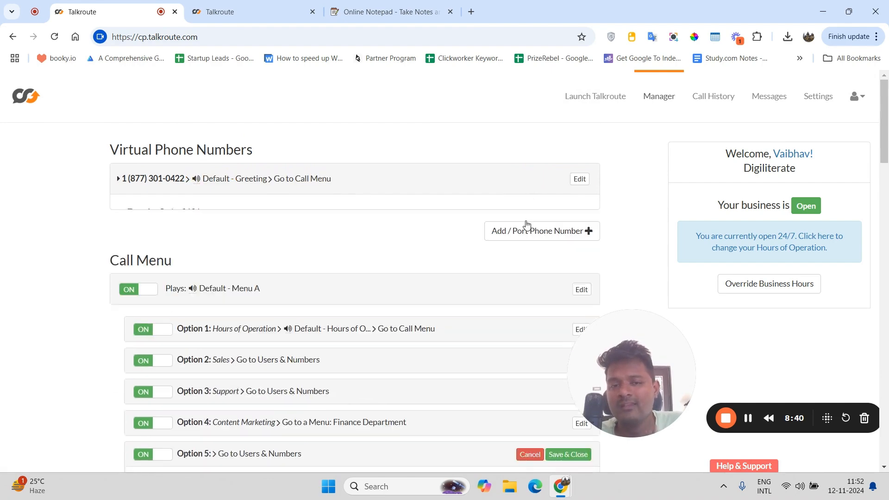
scroll(530, 277, down, 5)
scroll(526, 264, down, 2)
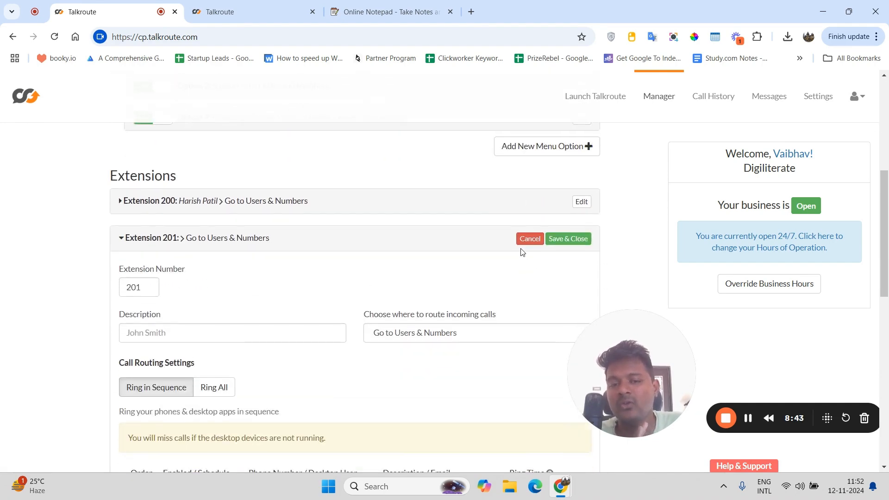
click(528, 239)
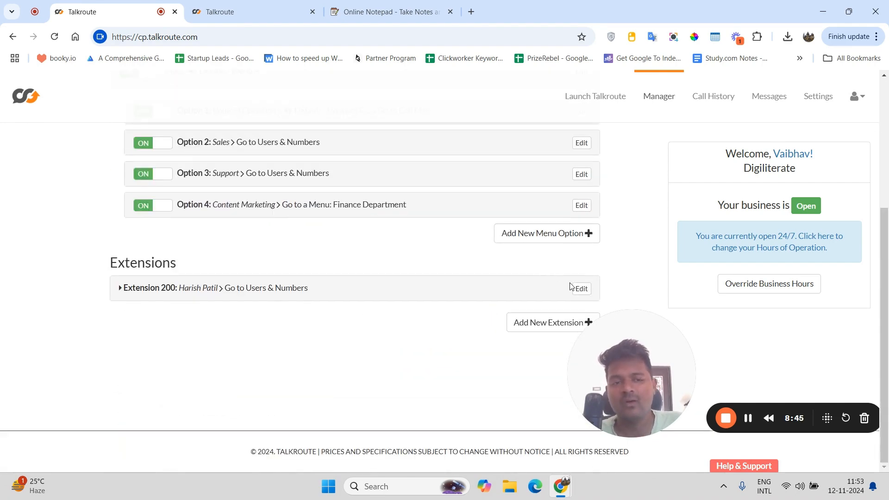
scroll(406, 288, up, 4)
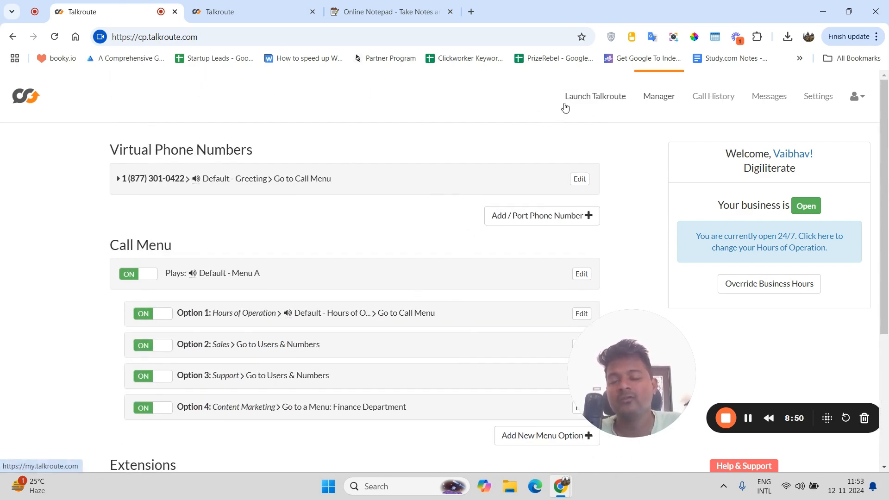
Step: Switch to the Talkroute calling app's keypad and check the choice of virtual number for outgoing calls
click(306, 5)
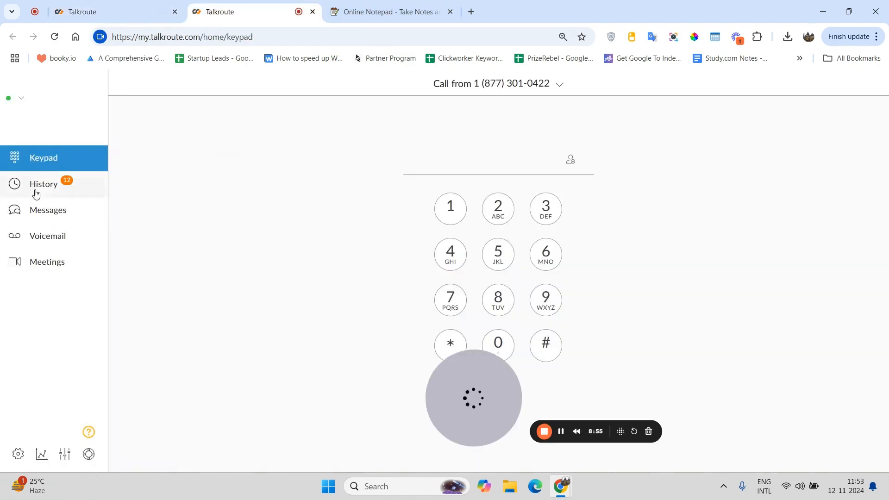
click(129, 11)
click(211, 4)
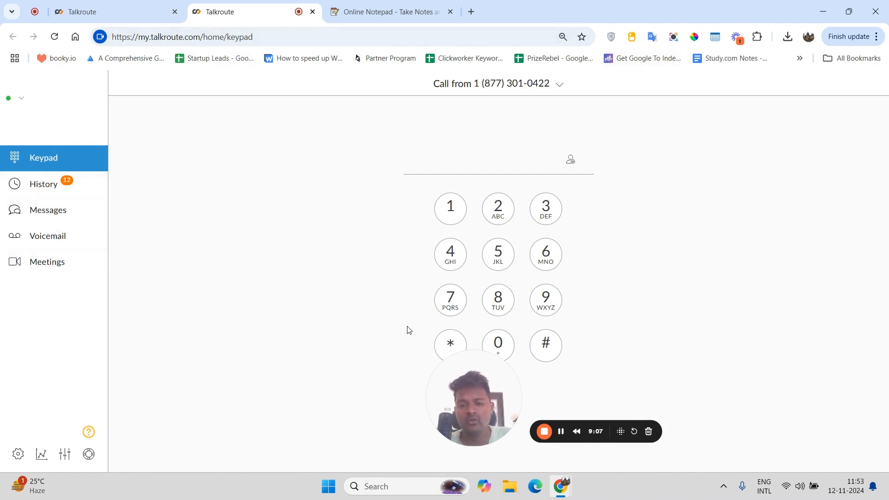
drag(512, 399, 637, 341)
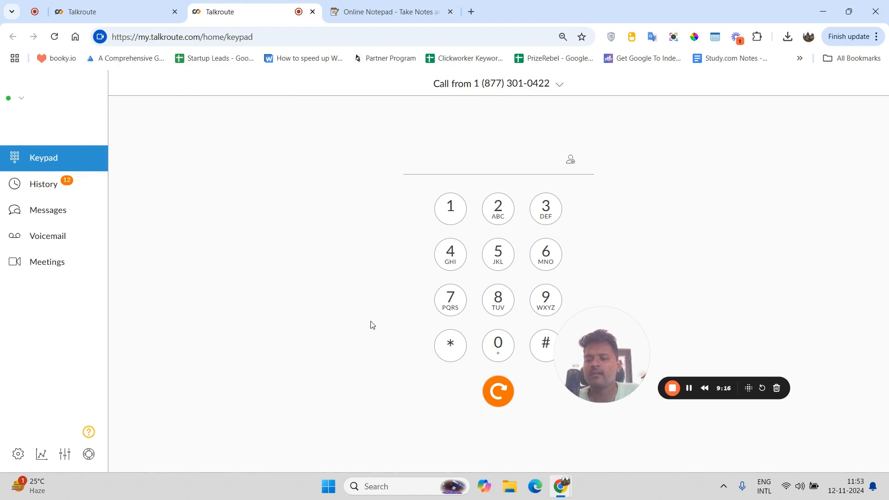
drag(579, 342, 635, 284)
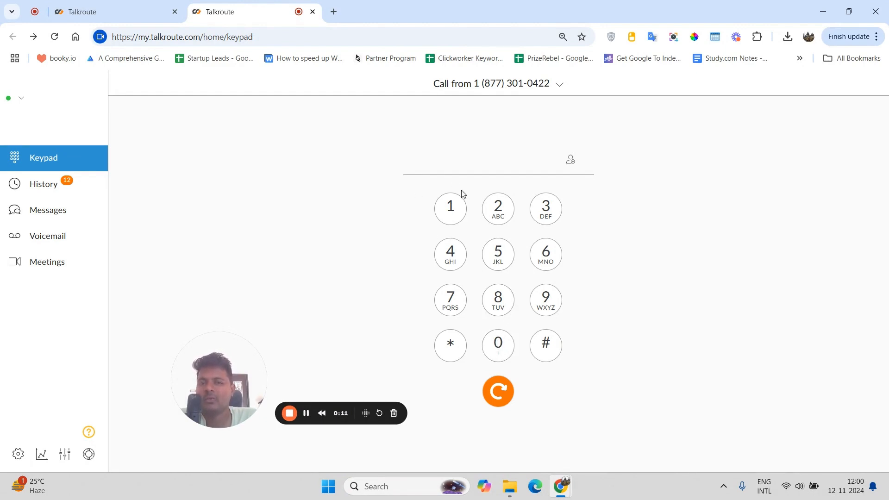
click(525, 92)
click(449, 95)
click(495, 88)
click(533, 90)
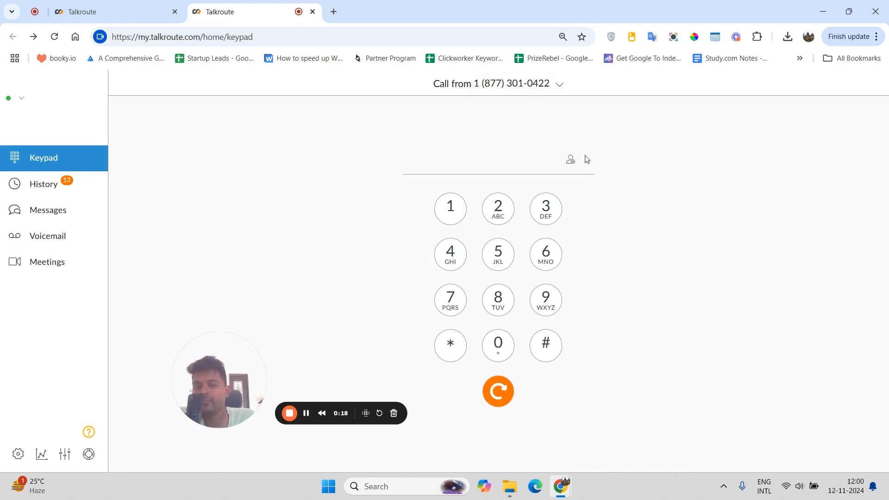
Step: Choose the saved contact from the Contacts list to place the contact's phone number on the keypad
click(572, 162)
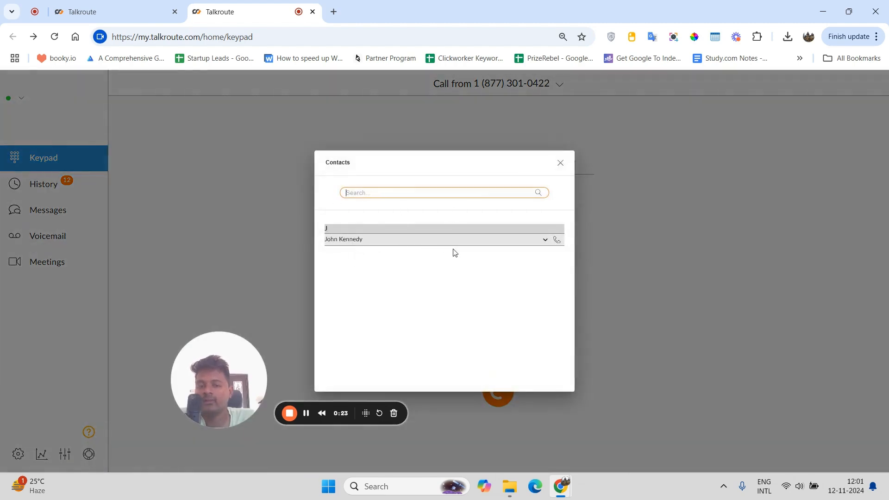
click(349, 240)
click(377, 252)
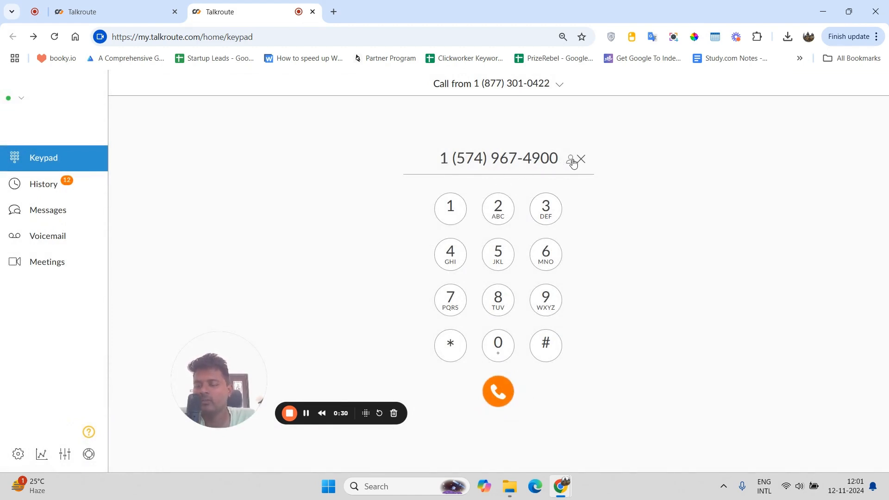
Step: Review the details of several recent calls in the call history, and view the text messages section
click(42, 184)
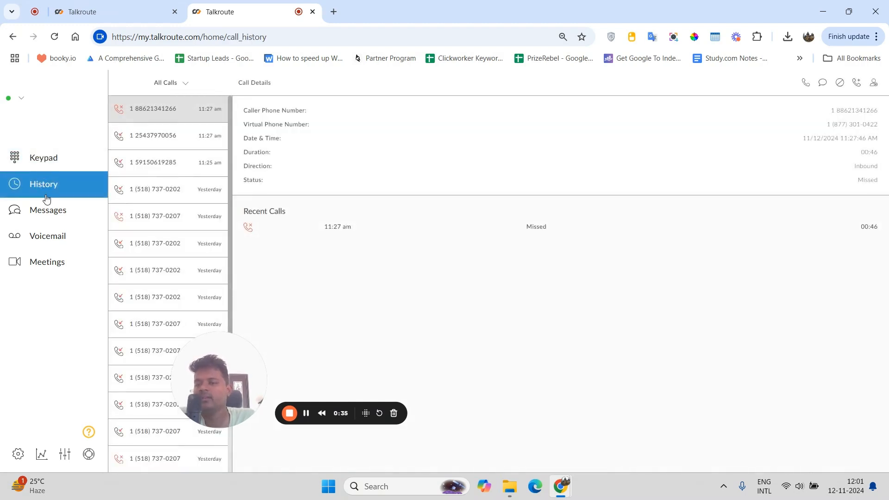
click(164, 134)
click(165, 167)
click(166, 192)
click(166, 220)
click(165, 242)
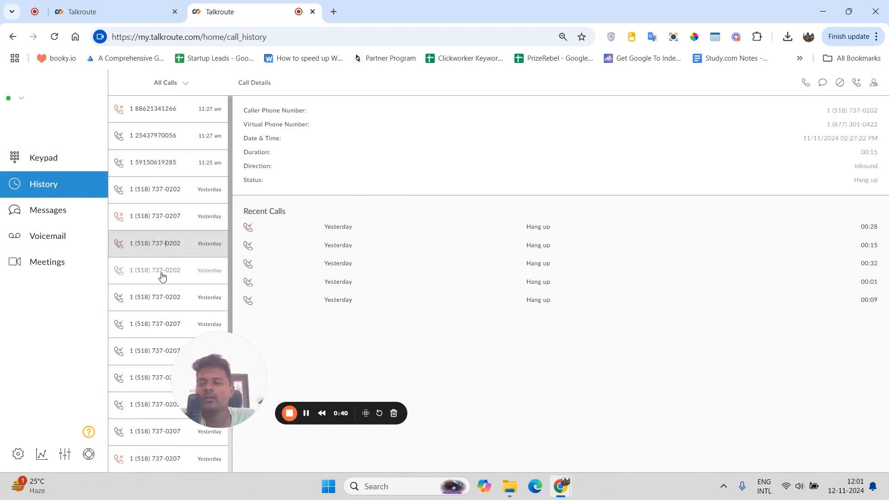
scroll(160, 231, down, 2)
click(154, 209)
click(71, 214)
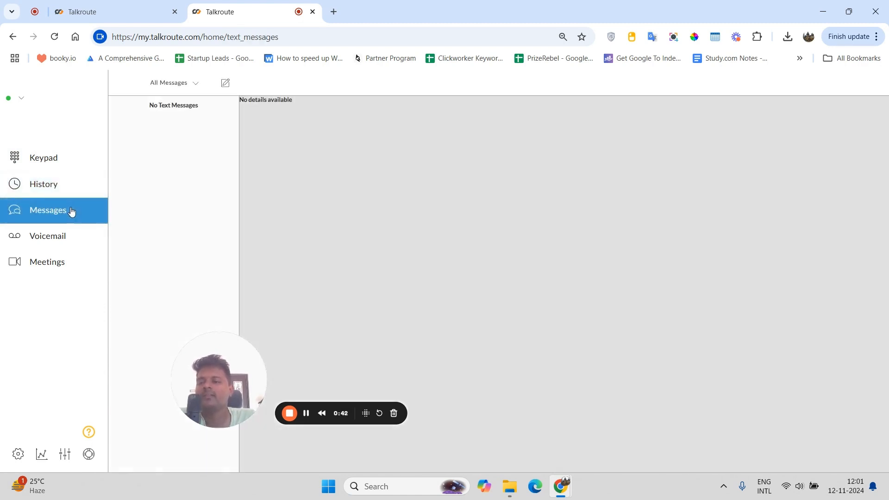
drag(219, 385, 522, 322)
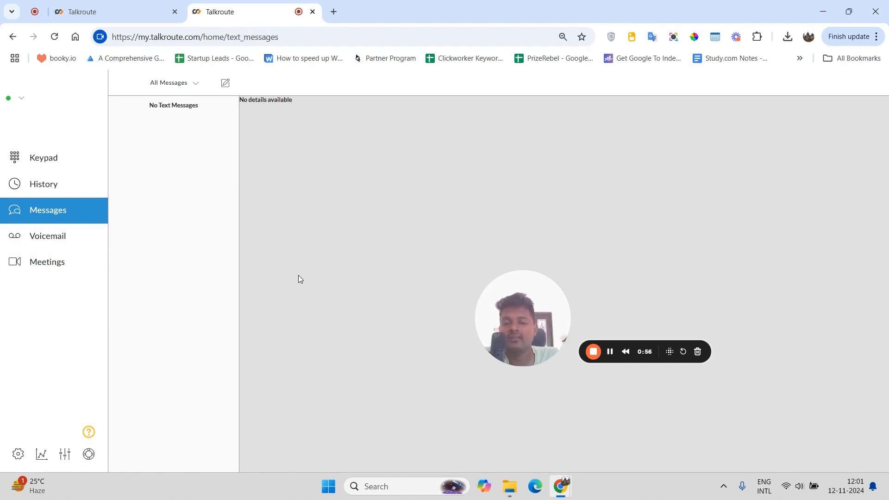
Step: Open the voicemail section, filter it to the Sales Voicemail Box, and check the available mailboxes
click(73, 236)
drag(492, 294, 389, 273)
click(192, 83)
click(192, 83)
click(192, 84)
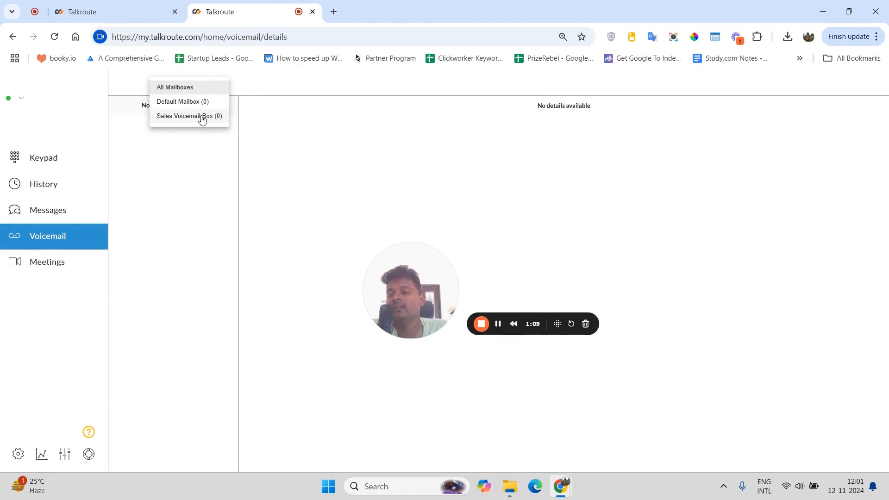
click(202, 117)
click(160, 87)
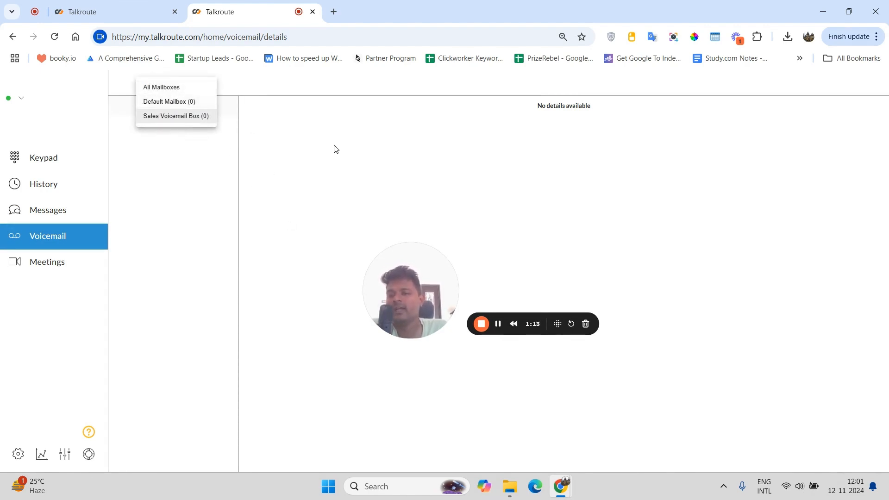
click(556, 133)
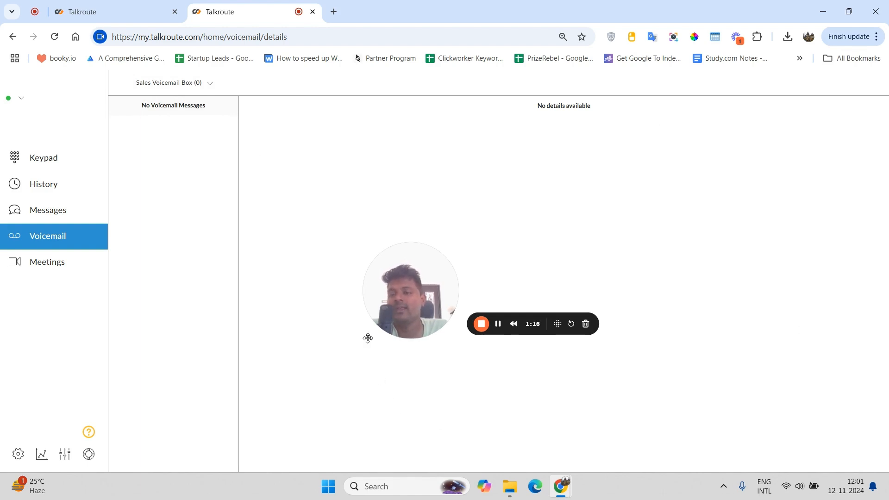
Step: View the Meetings section, examine the Schedule Meeting form, and close it without scheduling anything
drag(425, 292, 191, 282)
click(47, 261)
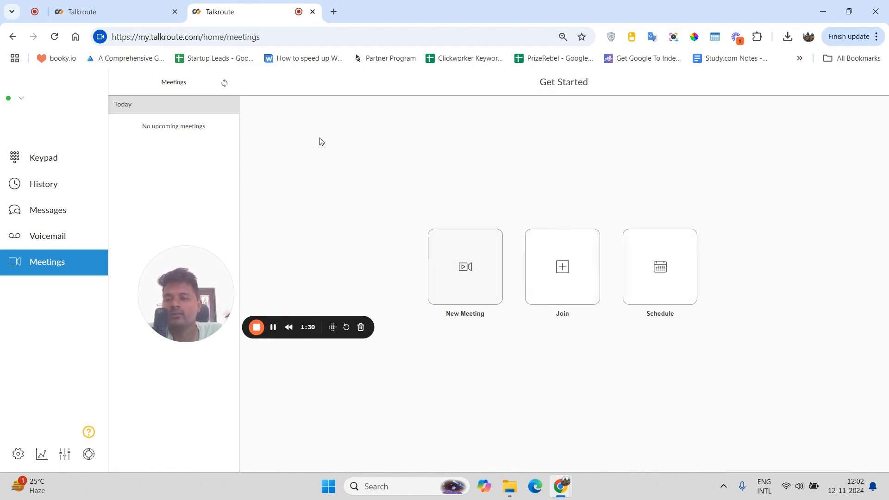
click(663, 265)
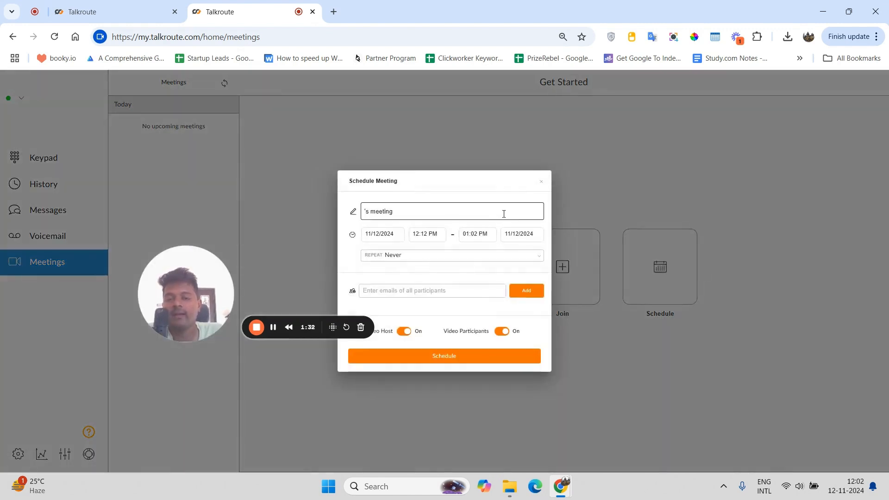
click(542, 183)
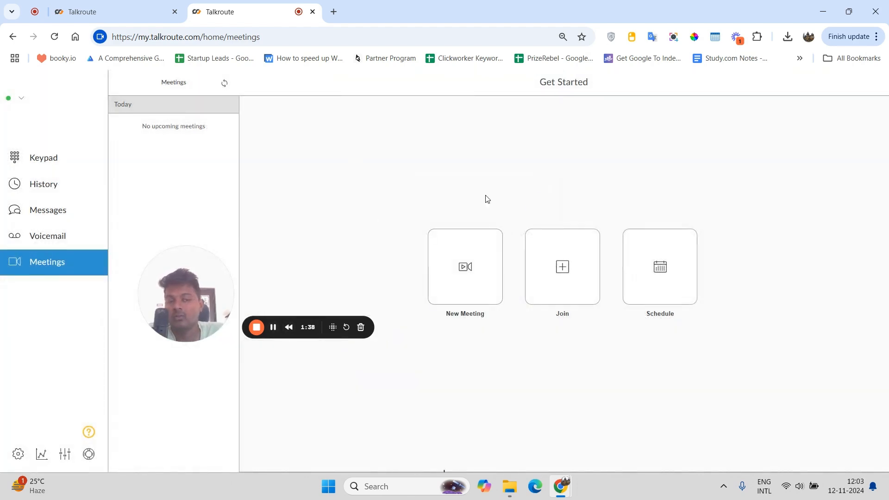
drag(185, 314, 350, 260)
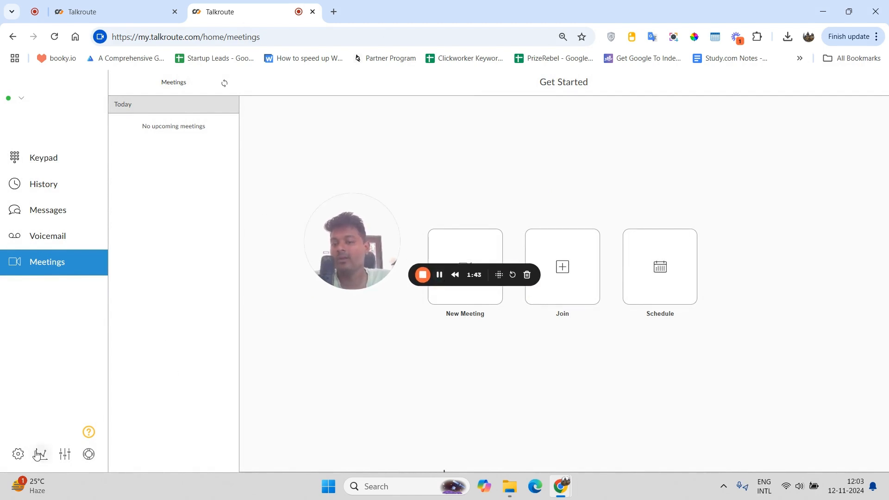
Step: Open Settings & Preferences, visit the Submenus page, and return to the Default Caller ID settings
click(19, 455)
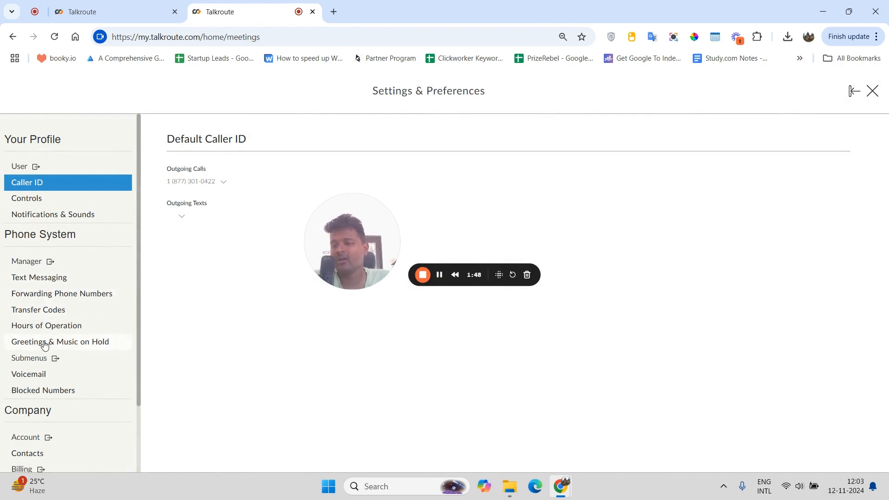
click(65, 361)
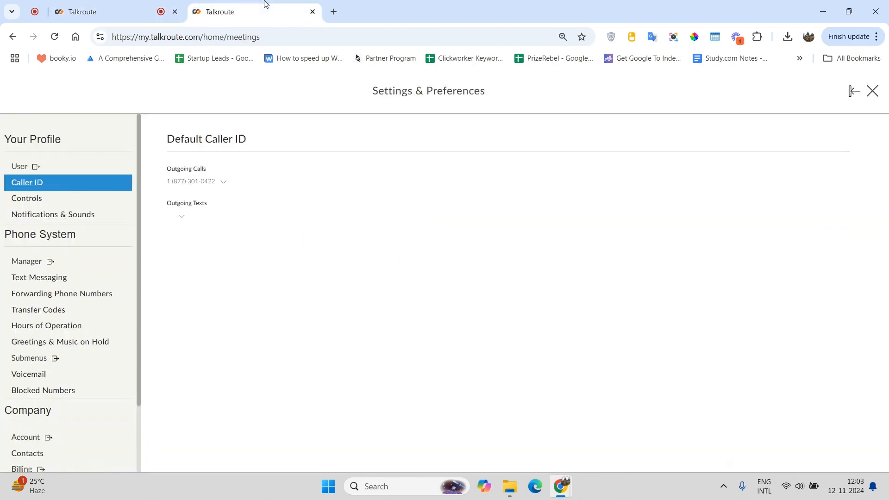
click(264, 9)
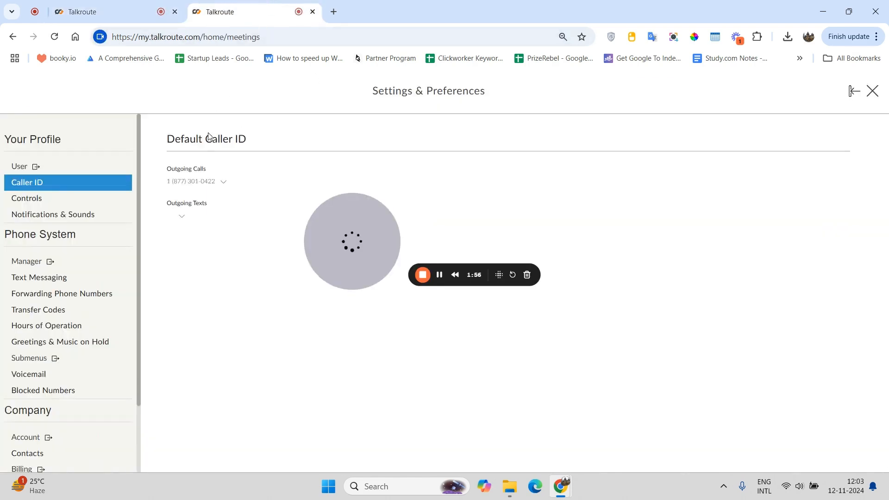
Step: View the Controls settings, and turn on the microphone's Test Input in Notifications & Sounds
click(57, 202)
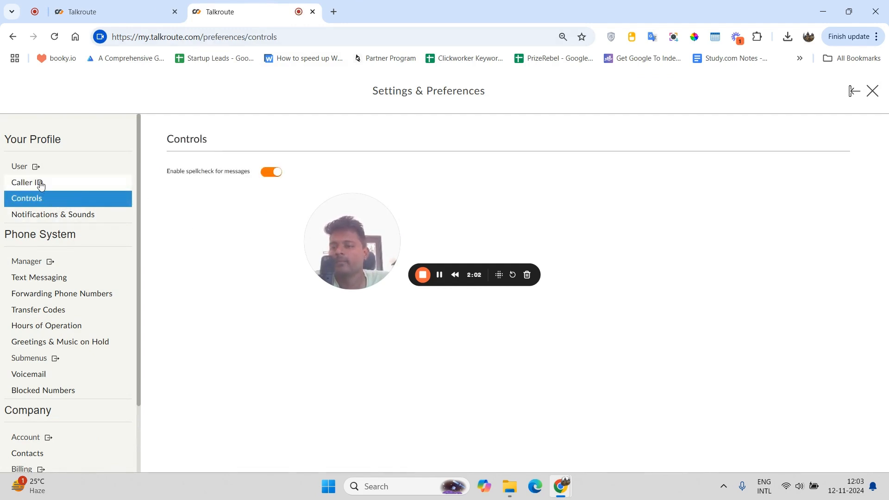
click(70, 215)
click(370, 280)
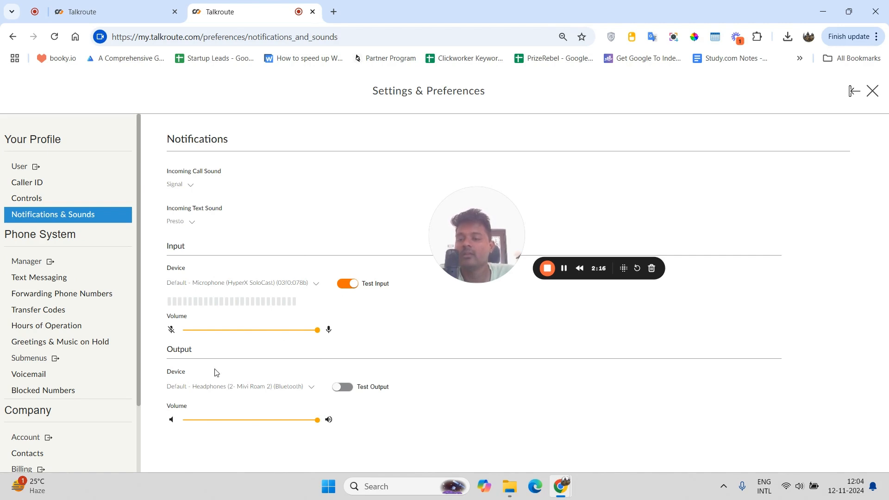
Step: Visit the control panel's Manager page, and return to examine the Text Messaging usage and virtual phone number table
click(39, 265)
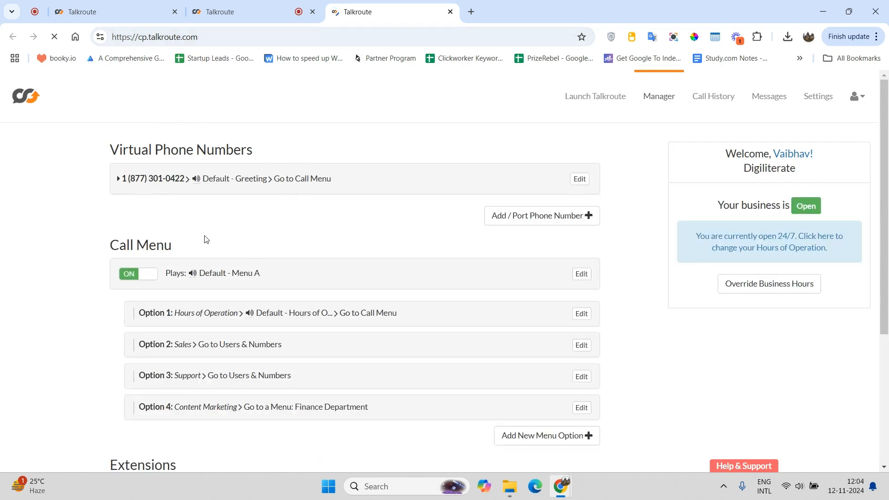
click(228, 4)
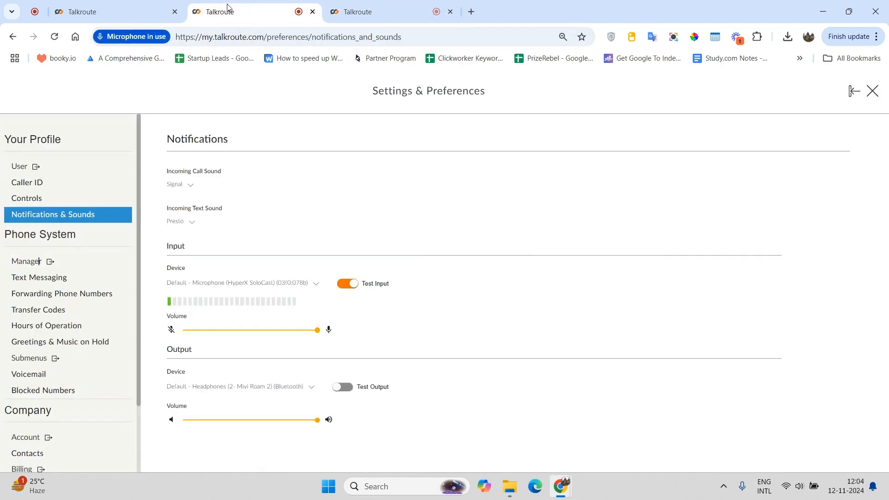
click(50, 278)
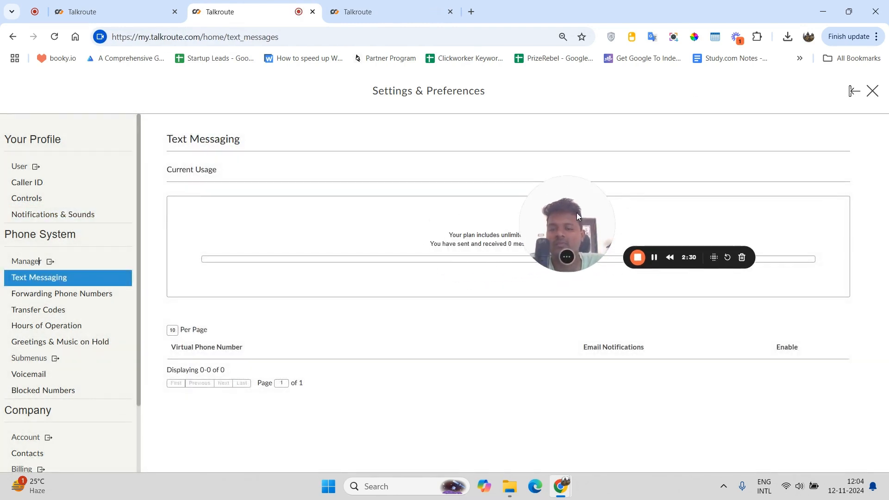
drag(578, 217, 648, 186)
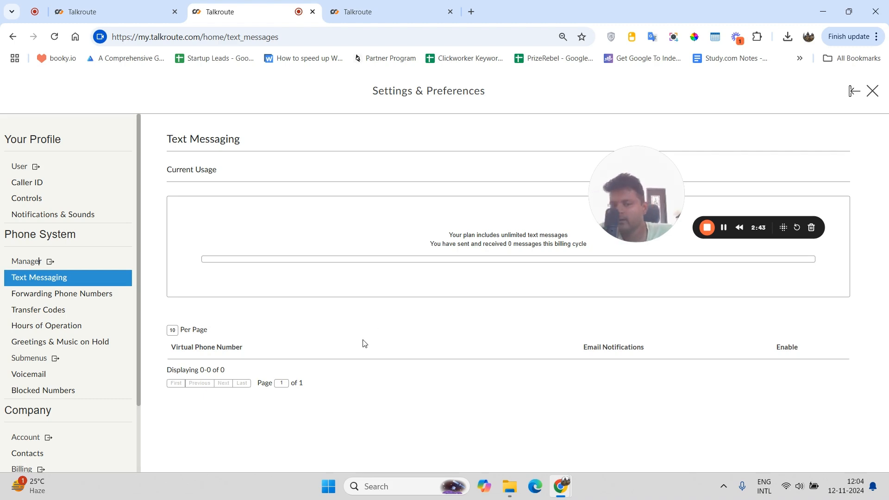
drag(614, 202, 597, 184)
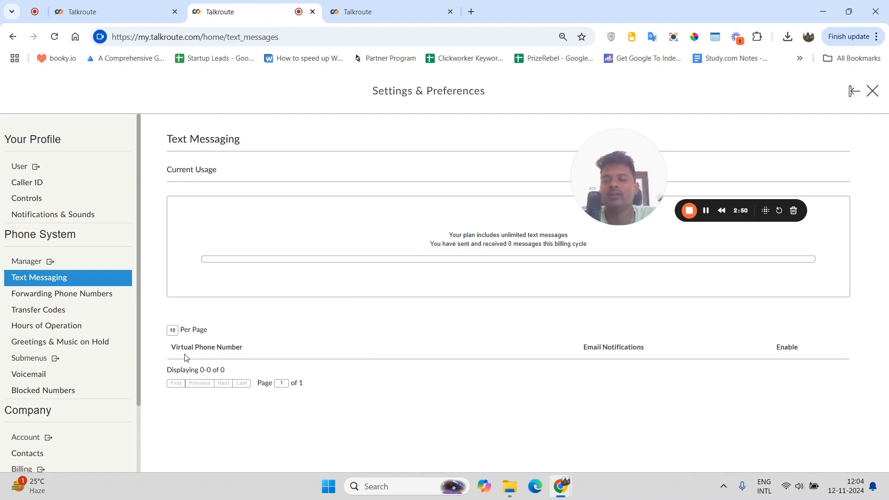
drag(176, 348, 234, 350)
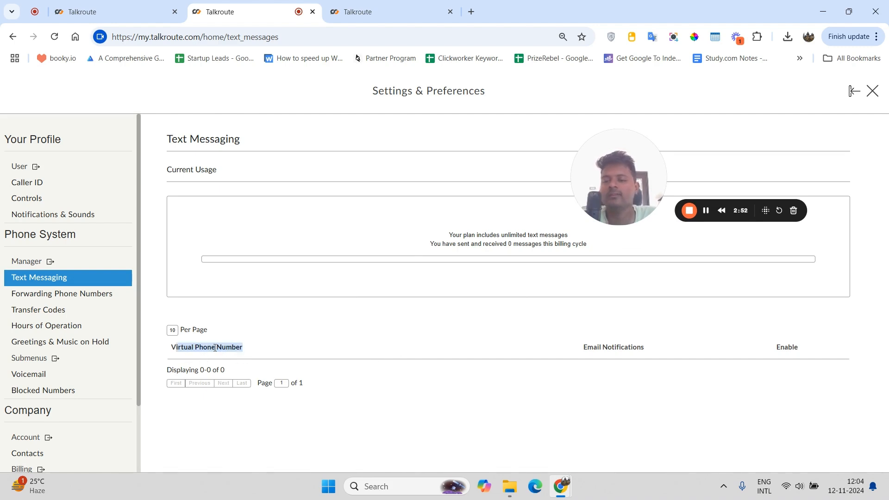
click(387, 370)
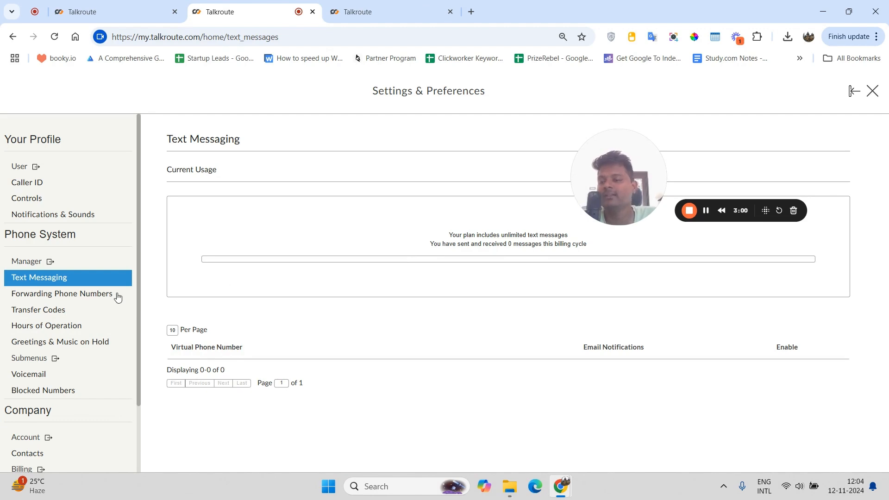
Step: Review the Forwarding Phone Numbers list and the full list of Transfer Codes
click(71, 302)
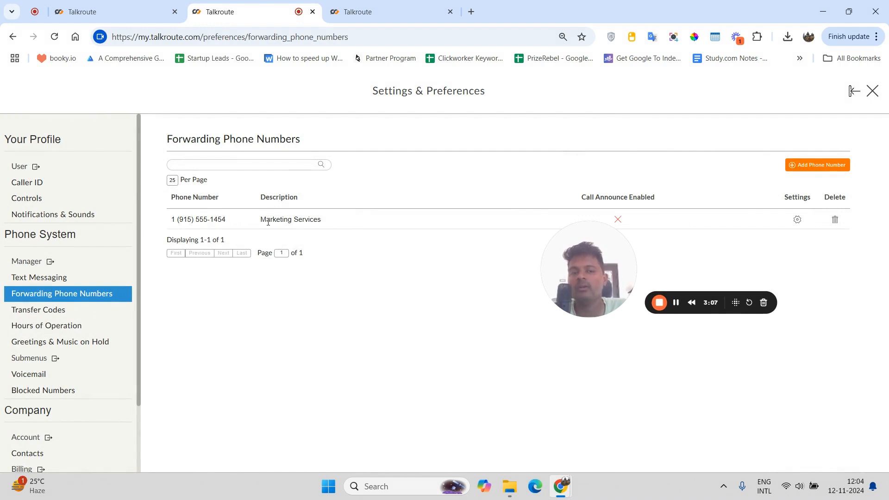
drag(585, 285, 551, 304)
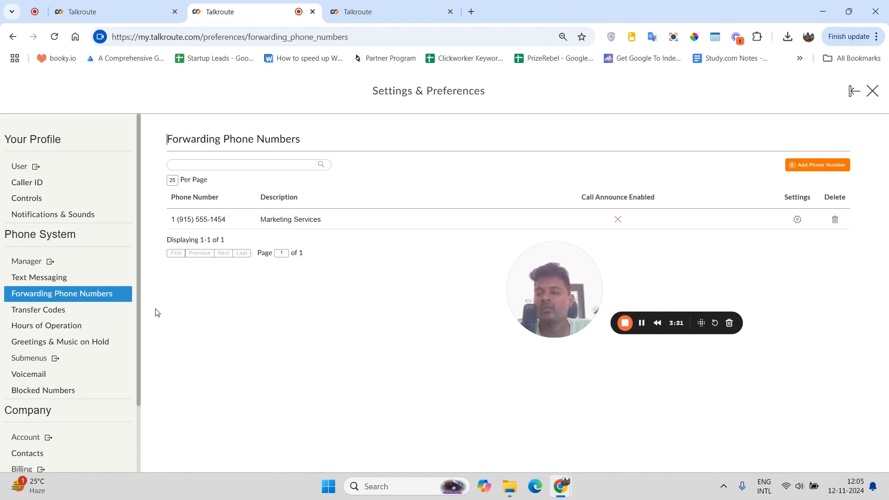
click(69, 310)
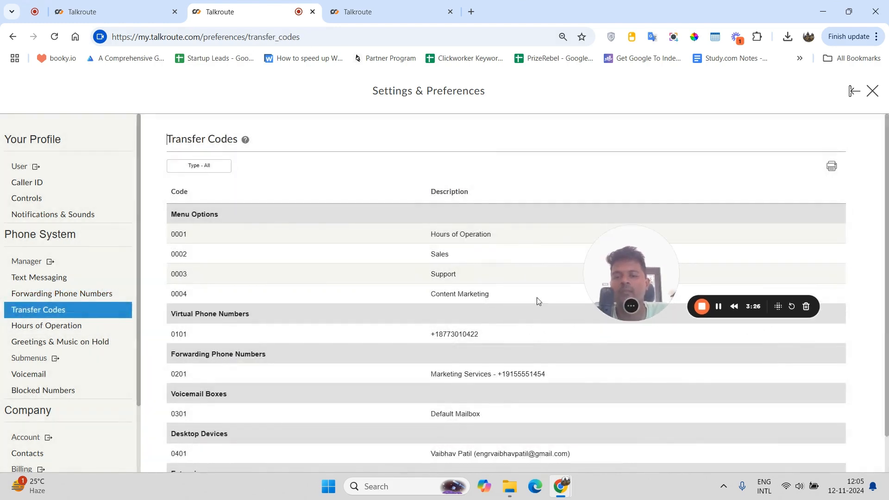
scroll(507, 315, down, 1)
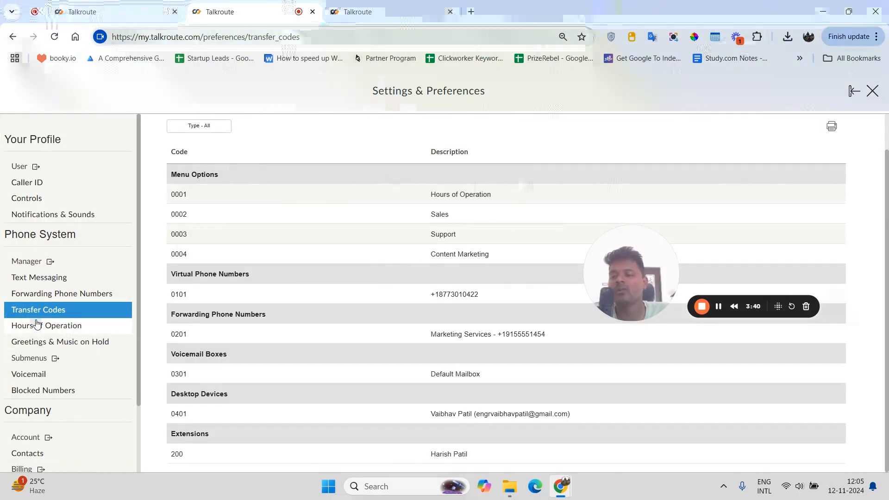
Step: View the Hours of Operation settings, and open the Add a Time Slot form and close it without saving
click(35, 325)
drag(629, 265, 540, 323)
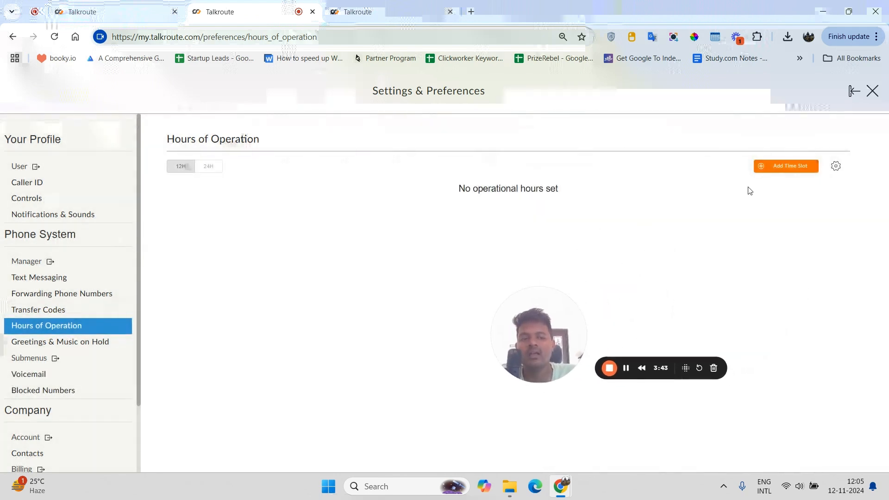
click(759, 172)
drag(568, 292, 644, 257)
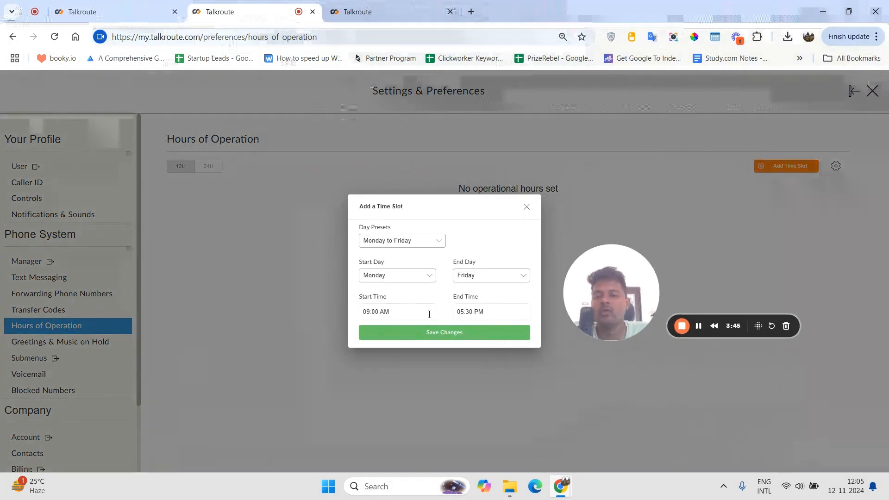
click(527, 207)
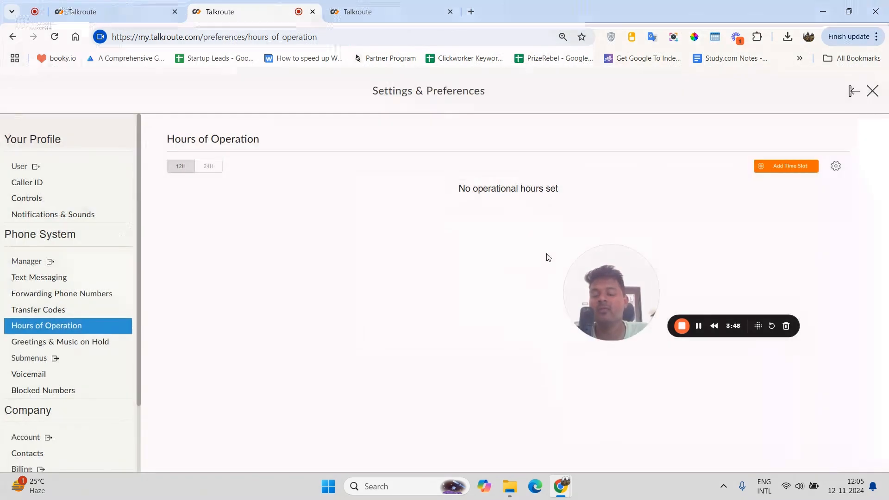
drag(584, 291, 549, 278)
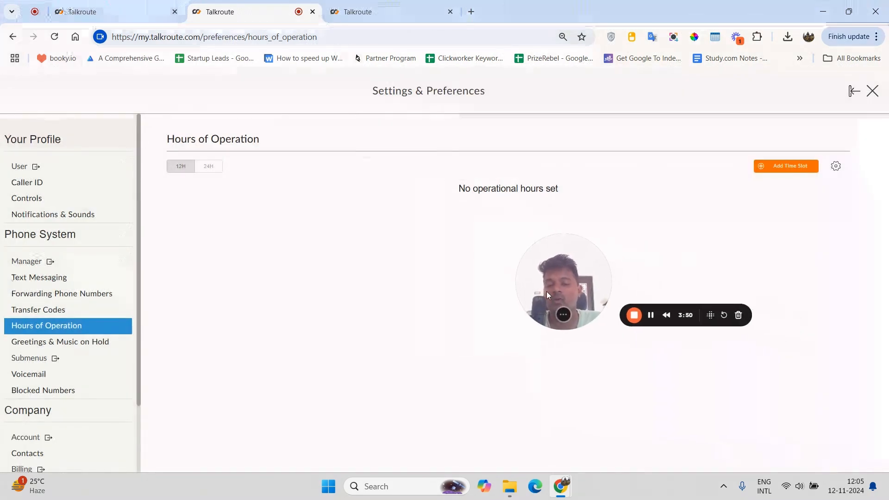
Step: Review the full Greetings & Music on Hold list, from the announcements and menus down to the welcome greeting
click(47, 342)
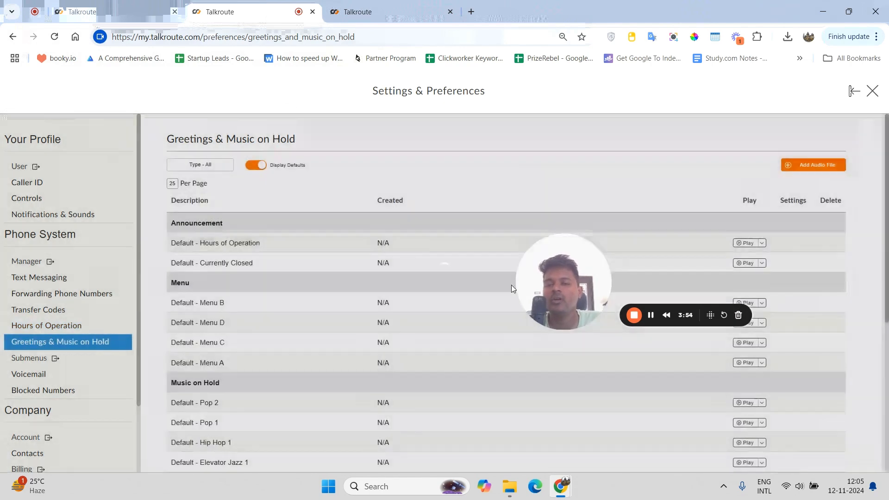
drag(526, 285, 560, 223)
scroll(390, 294, down, 3)
scroll(290, 279, down, 2)
scroll(218, 264, up, 4)
scroll(246, 298, down, 4)
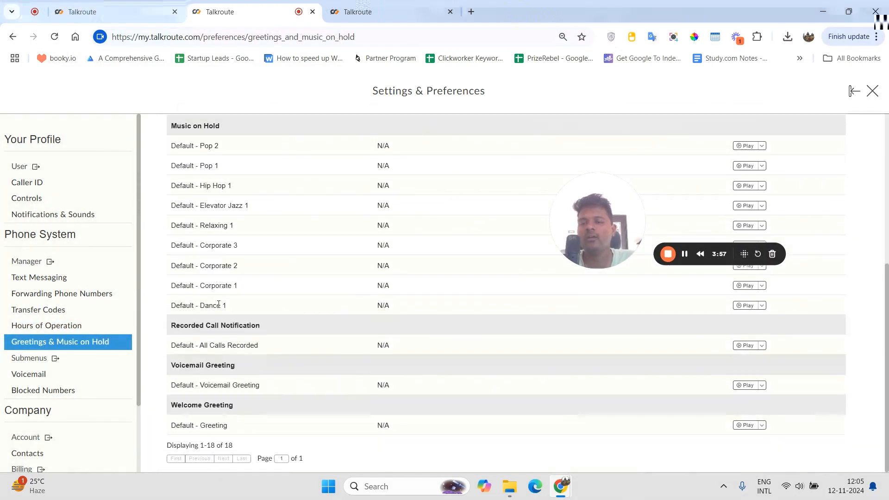
scroll(228, 382, up, 5)
scroll(787, 173, up, 1)
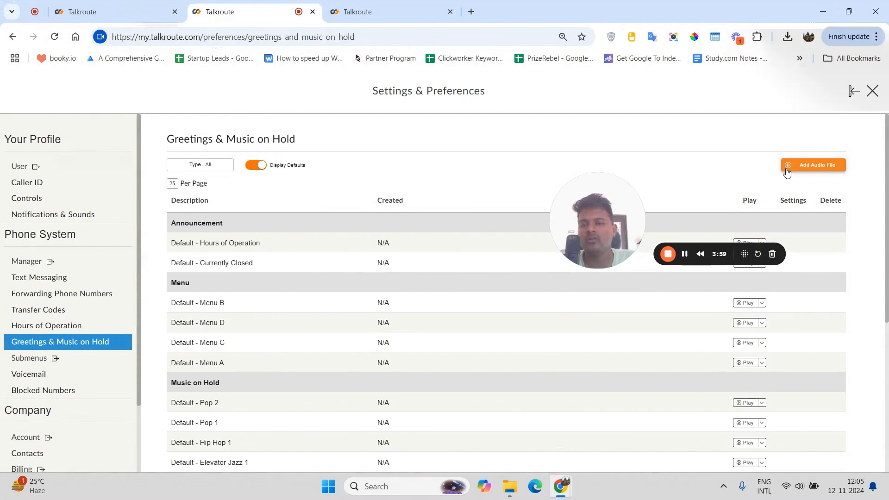
scroll(700, 183, down, 2)
scroll(798, 176, up, 2)
scroll(342, 278, down, 5)
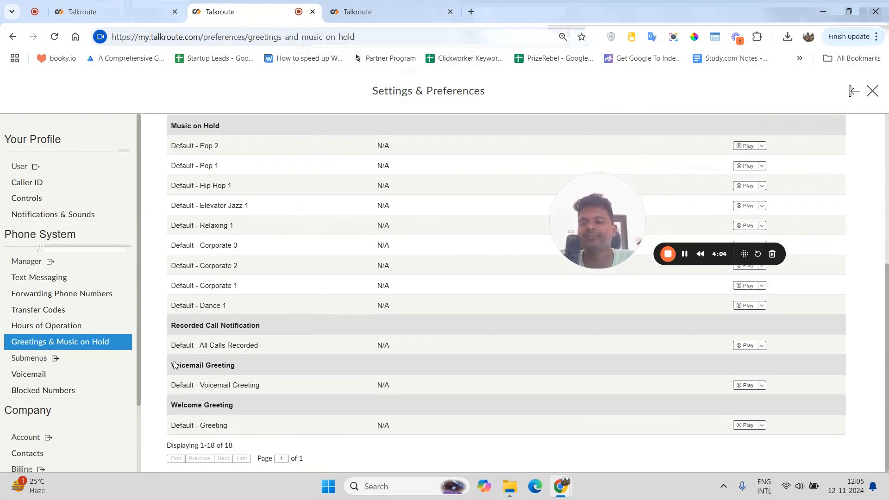
Step: Visit the control panel's Submenus page, and return to the settings to examine the Voicemail mailboxes
click(28, 358)
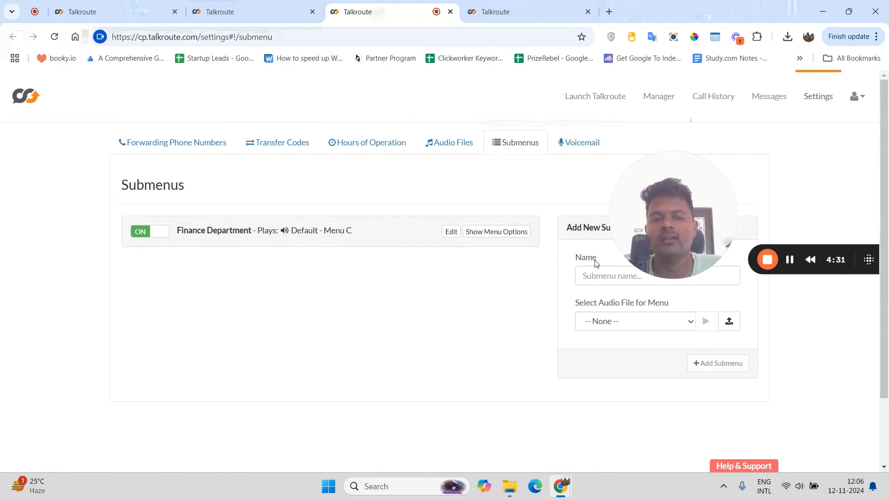
click(250, 11)
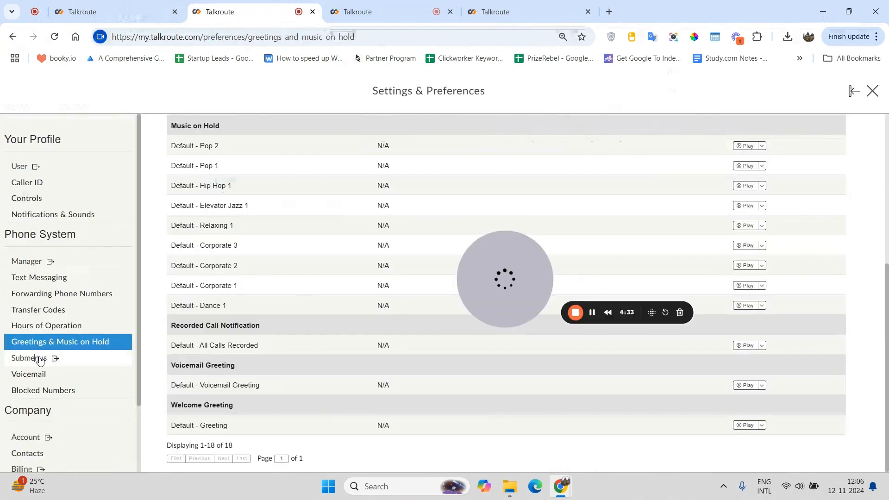
click(41, 374)
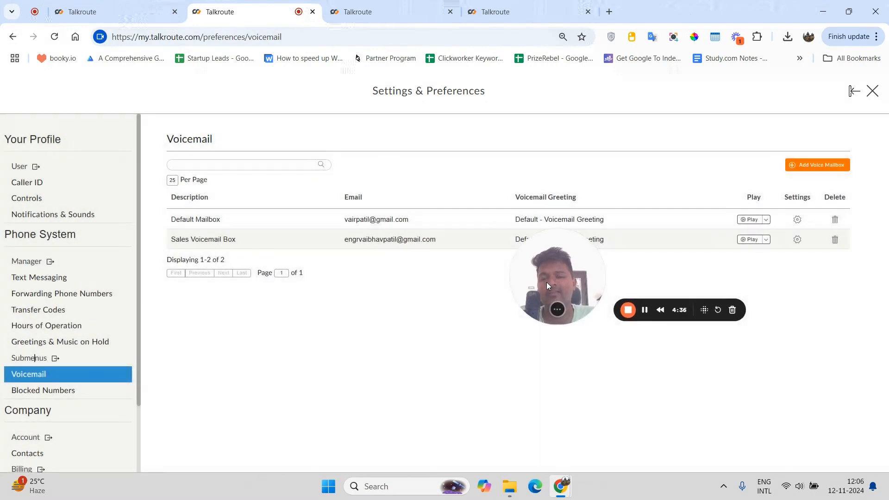
drag(546, 284, 474, 341)
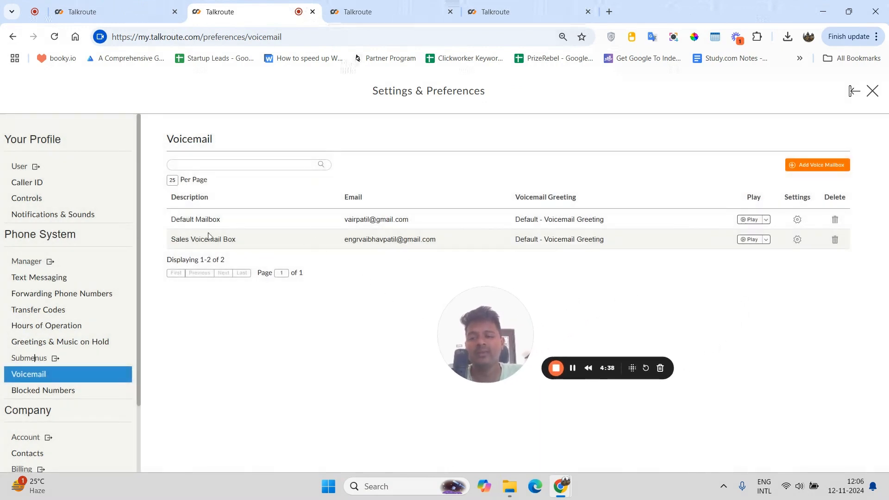
drag(173, 240, 235, 241)
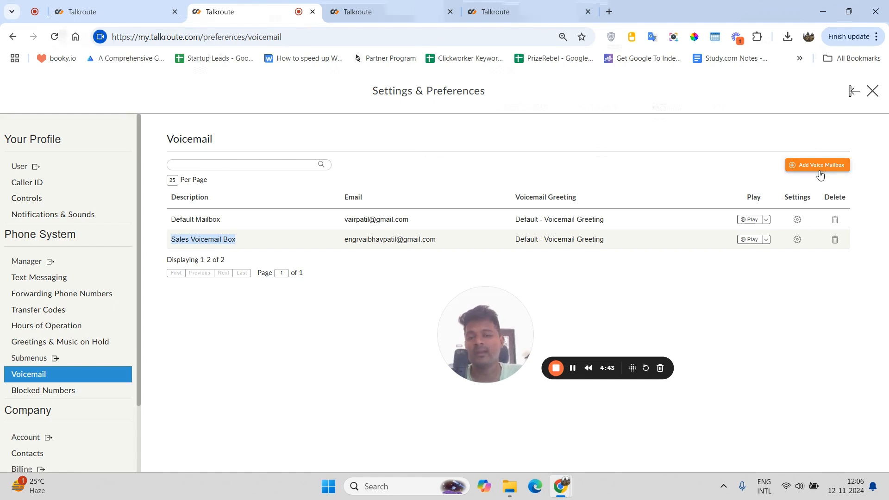
click(419, 282)
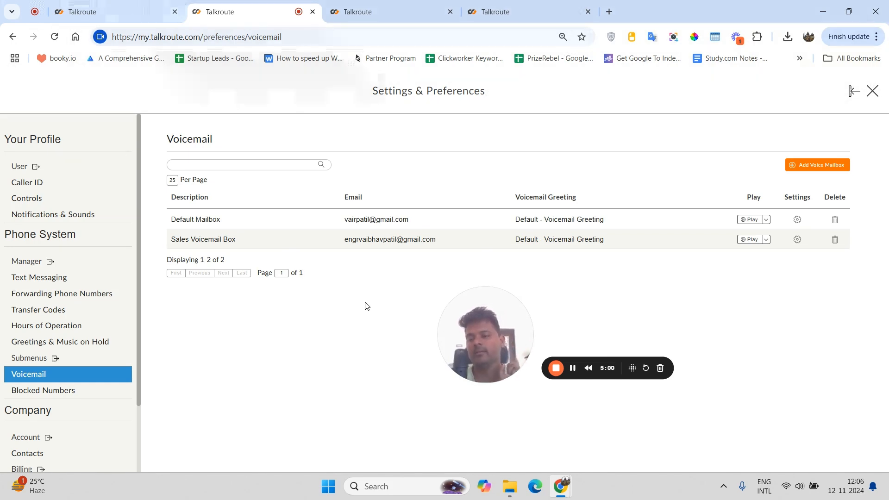
Step: View the Blocked Numbers settings, and open the Add New Blocked Phone Number form and close it without saving
click(83, 390)
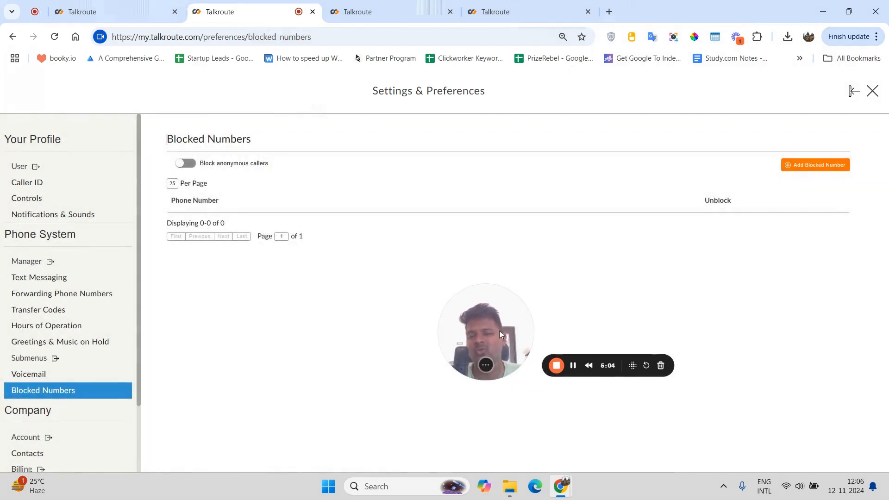
click(816, 165)
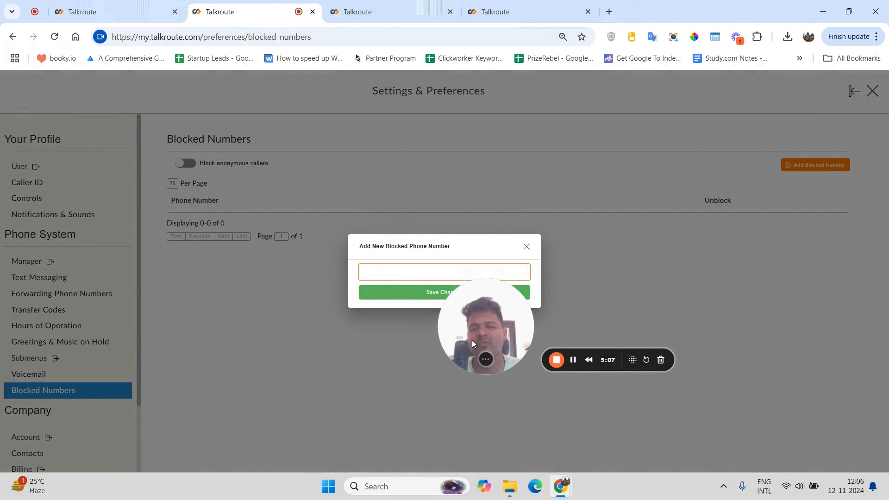
click(527, 247)
Step: Review the company Contacts list, and view the Create a New Contact form's fields without creating a contact
scroll(65, 381, down, 2)
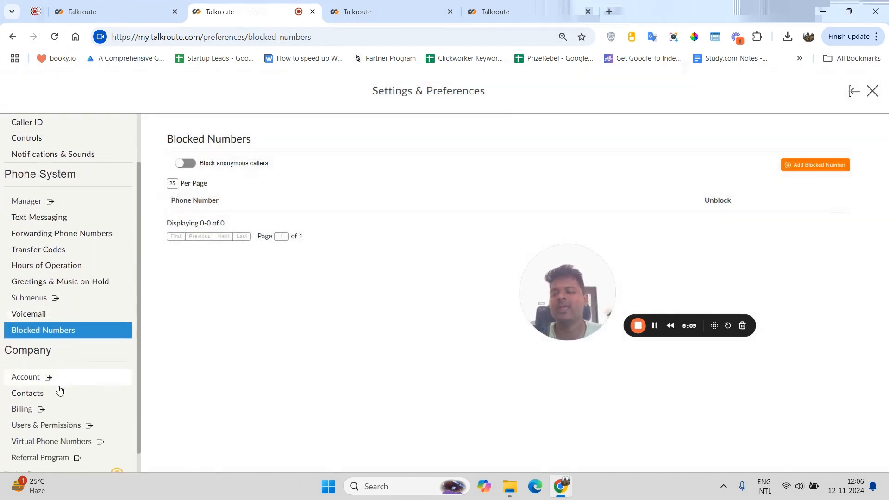
click(33, 380)
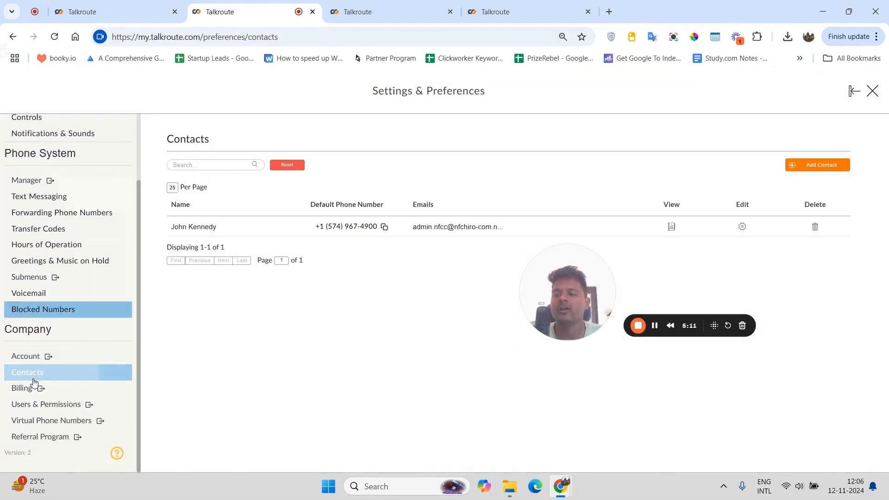
drag(538, 319, 336, 366)
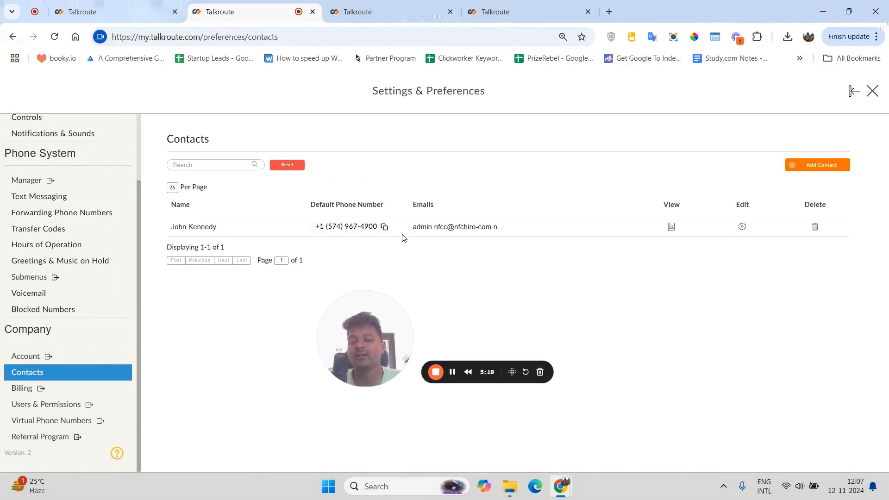
scroll(114, 218, up, 3)
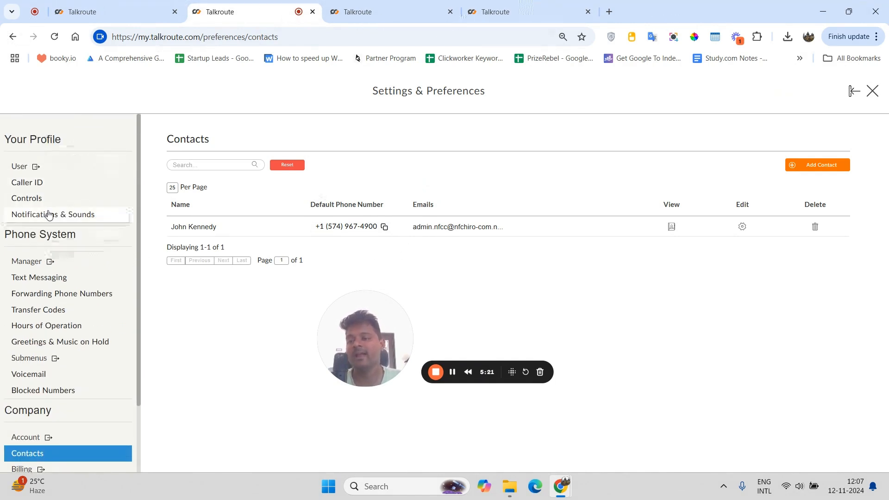
mouse_move(379, 333)
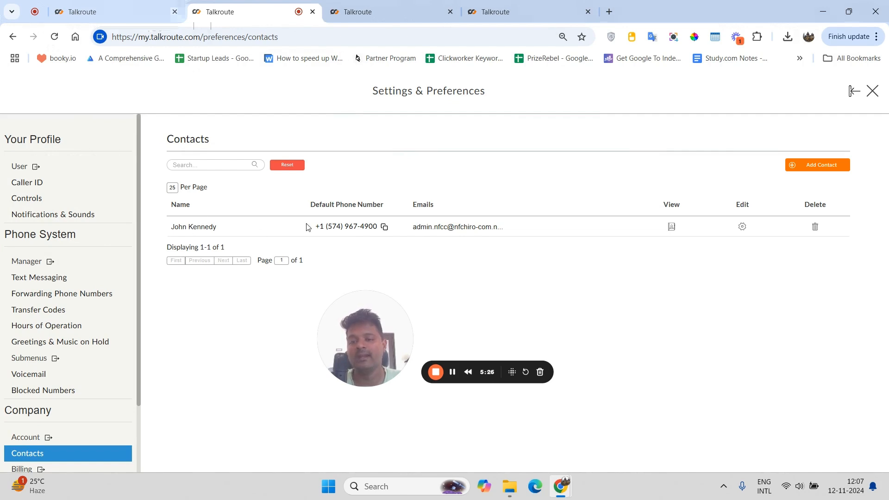
click(809, 167)
drag(362, 307, 600, 293)
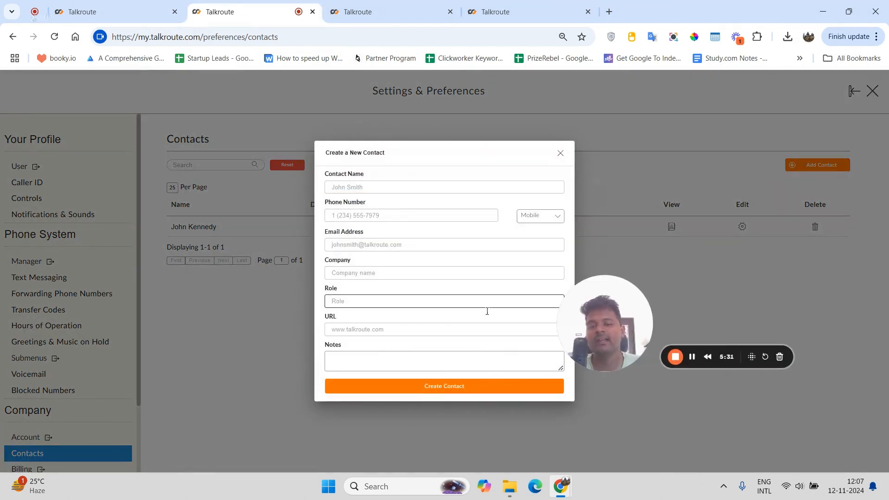
click(561, 153)
Step: Open the Referral Program page from the Company settings, and view the referral offer and sign-up URL
scroll(32, 362, down, 2)
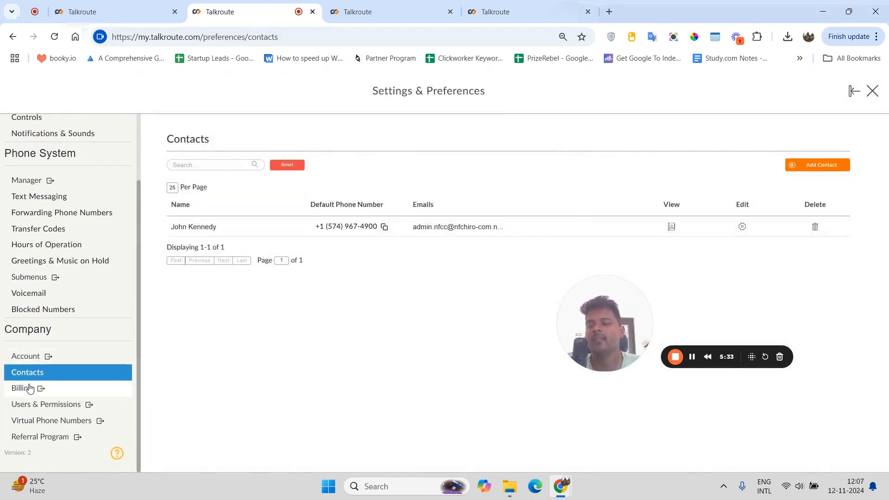
click(52, 444)
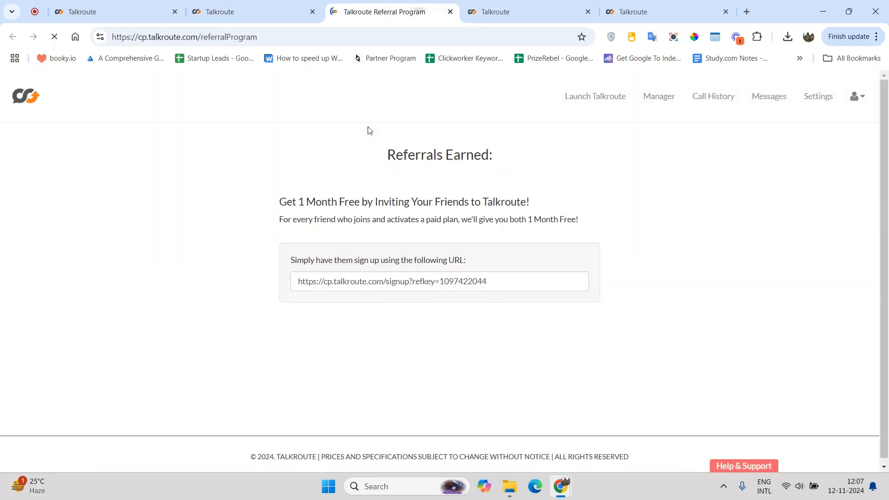
drag(801, 255, 326, 282)
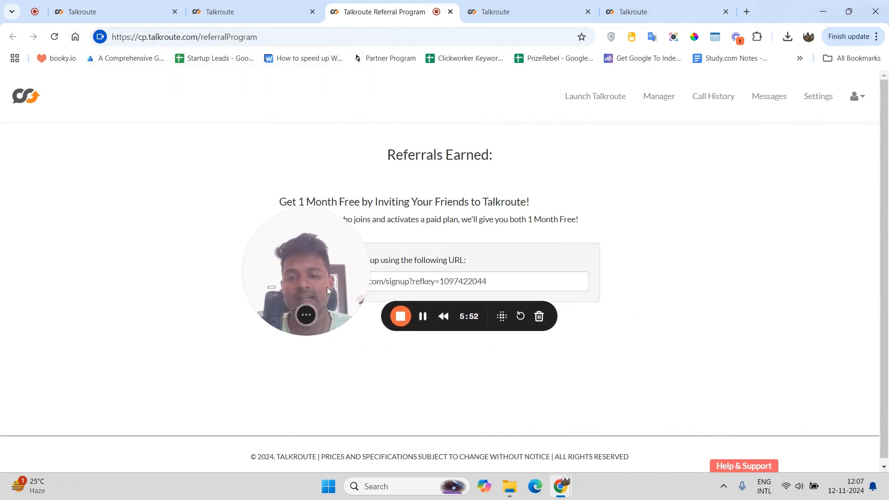
click(334, 316)
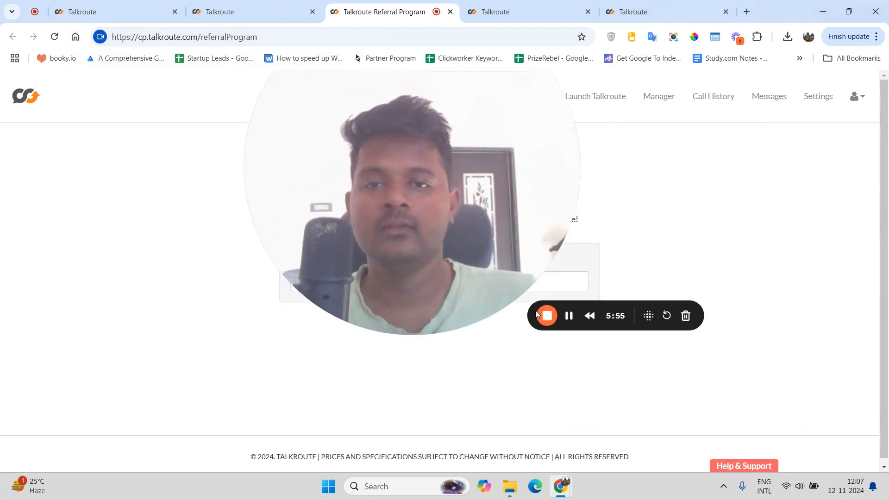